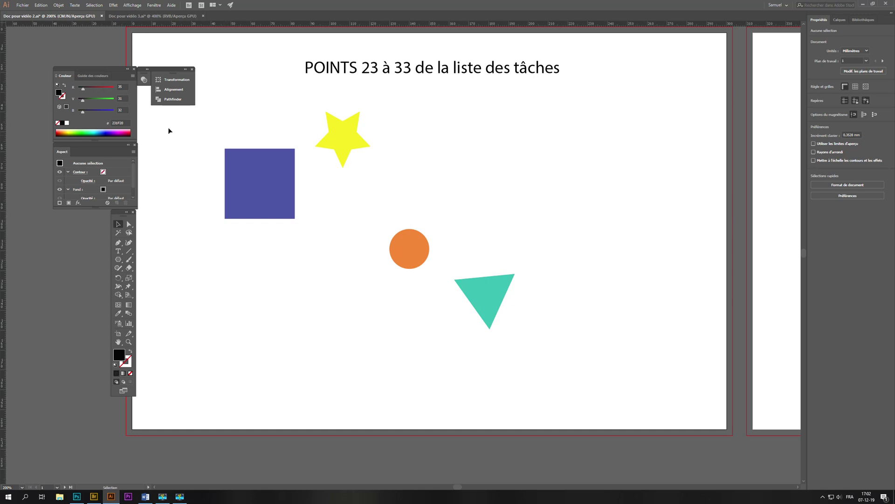
# Step: Detach the Alignement panel from its dock and float it beside the artboard's title
pyautogui.click(163, 90)
pyautogui.moveTo(228, 77); pyautogui.dragTo(602, 72)
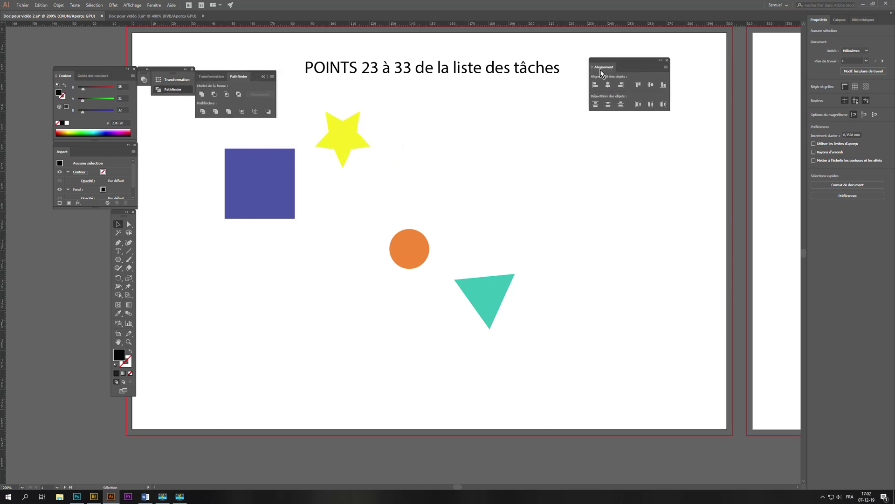
pyautogui.click(154, 6)
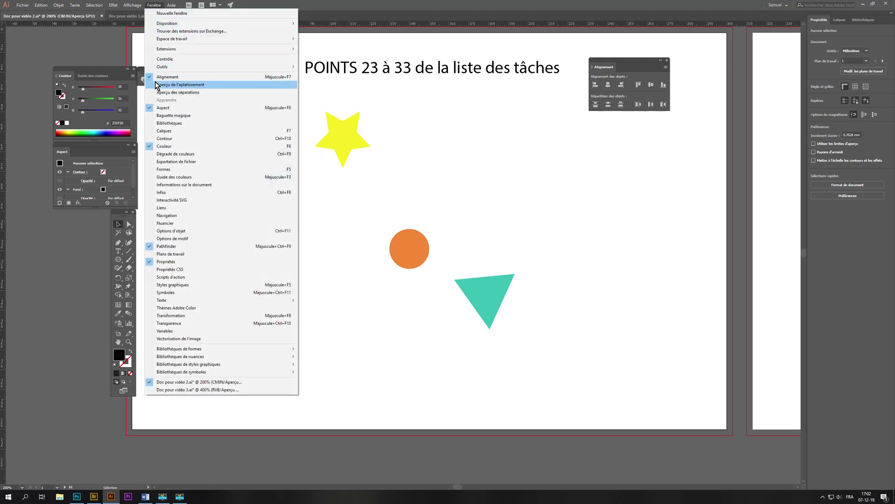
pyautogui.click(573, 201)
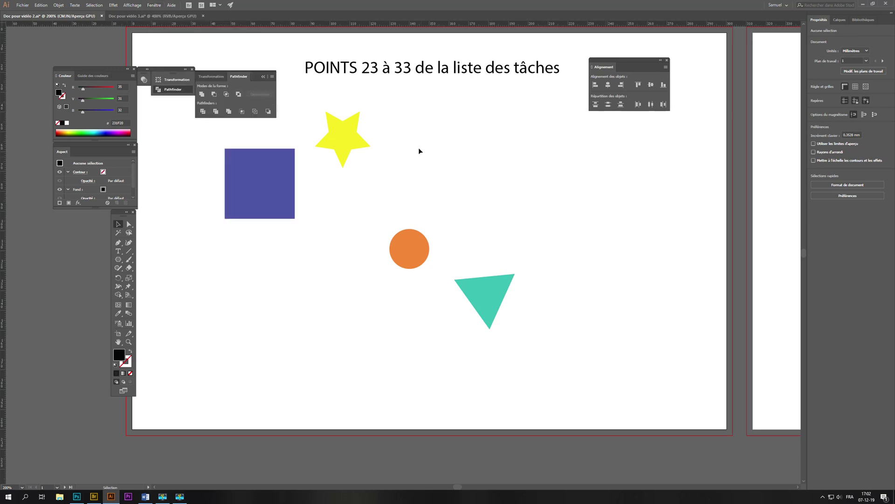
pyautogui.moveTo(415, 156); pyautogui.dragTo(454, 179)
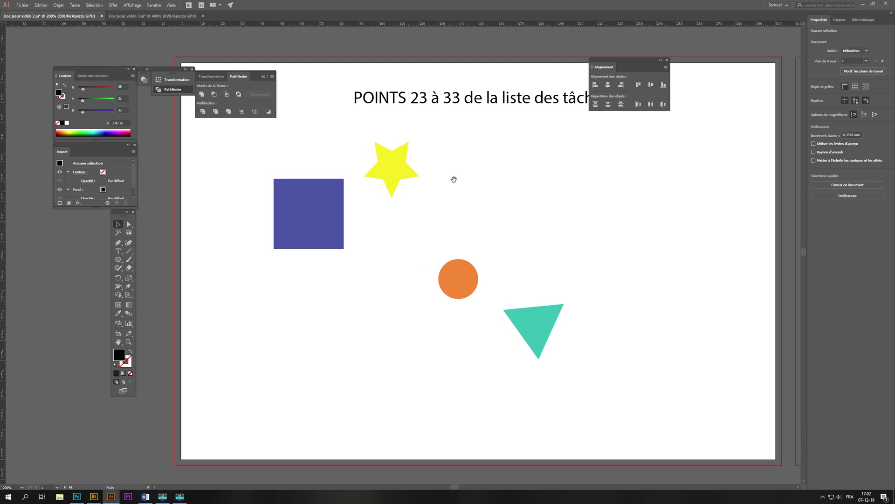
pyautogui.click(326, 240)
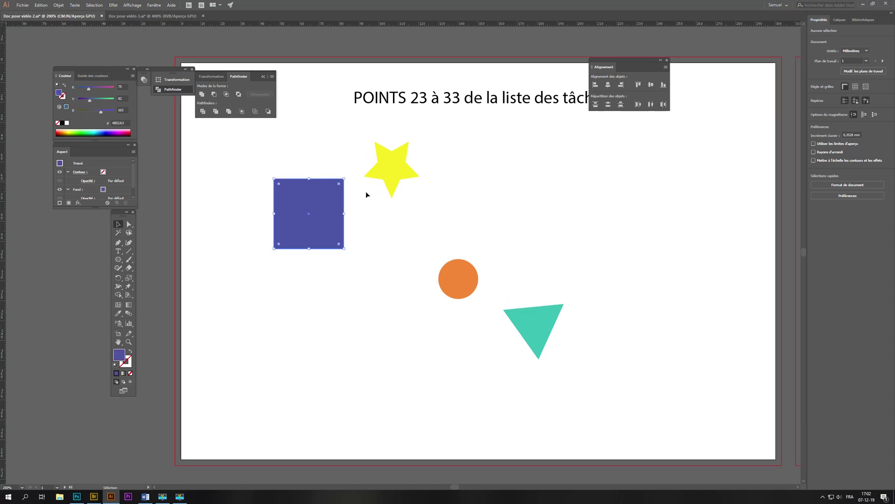
pyautogui.click(385, 187)
pyautogui.click(458, 282)
pyautogui.click(531, 315)
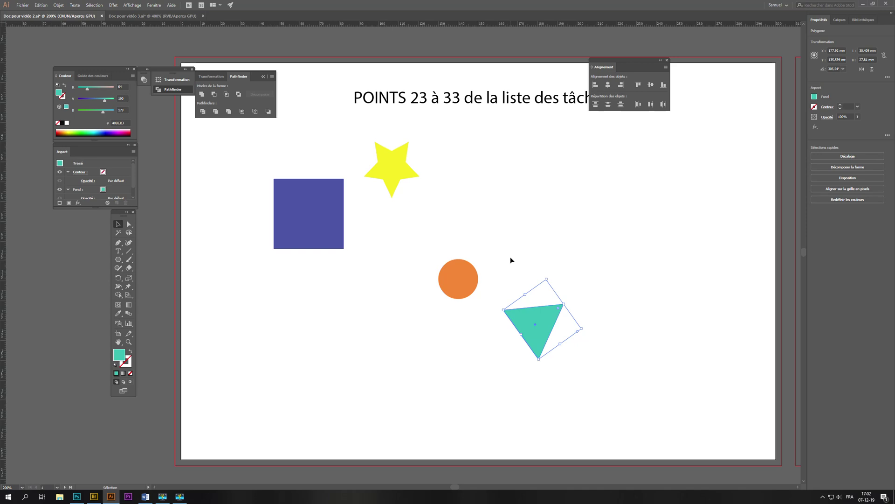
# Step: Try aligning the square, star, circle and triangle by their top edges, and undo the alignment
pyautogui.click(298, 233)
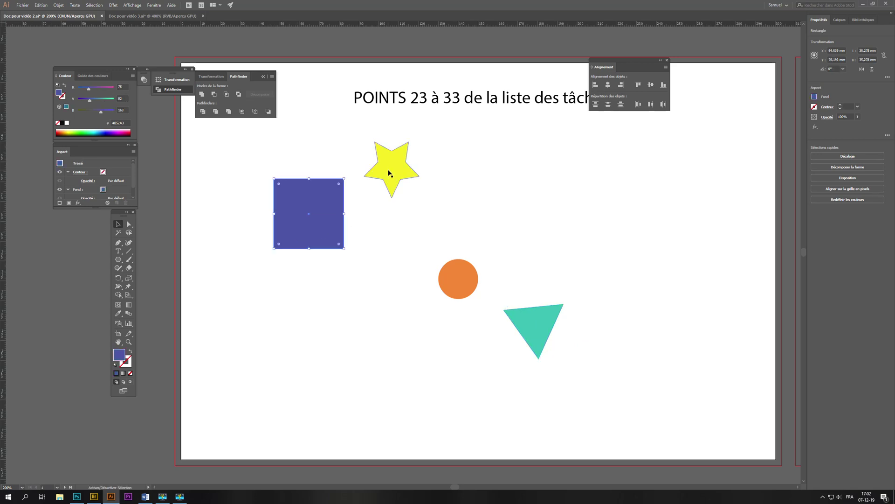
pyautogui.keyDown('shift'); pyautogui.click(389, 173); pyautogui.keyUp('shift')
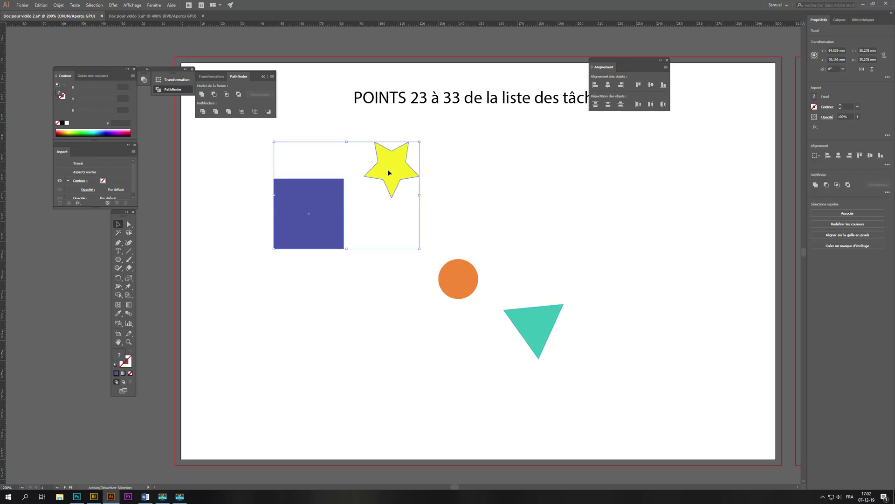
pyautogui.keyDown('shift'); pyautogui.click(459, 289); pyautogui.keyUp('shift')
pyautogui.keyDown('shift'); pyautogui.click(535, 320); pyautogui.keyUp('shift')
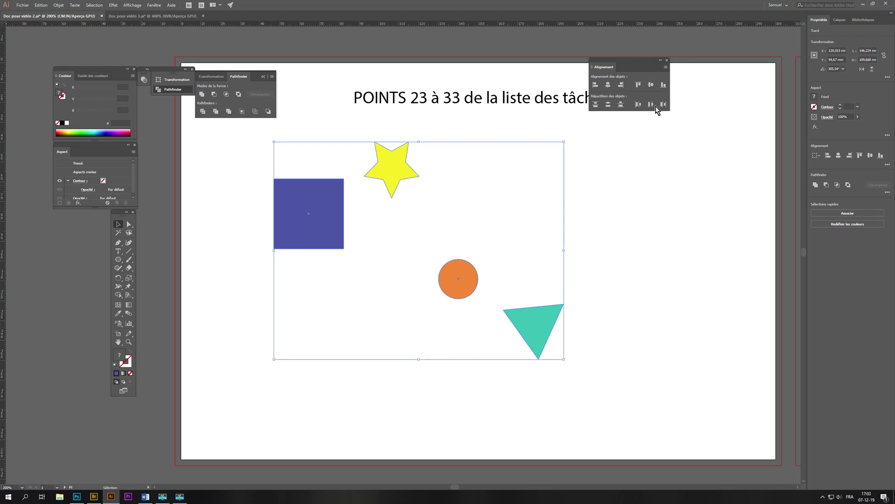
pyautogui.click(639, 84)
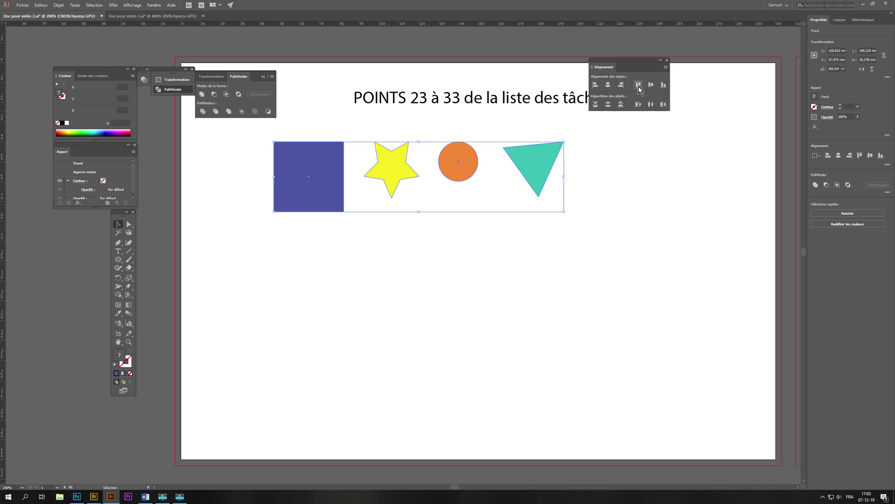
pyautogui.hotkey('ctrl', 'z')
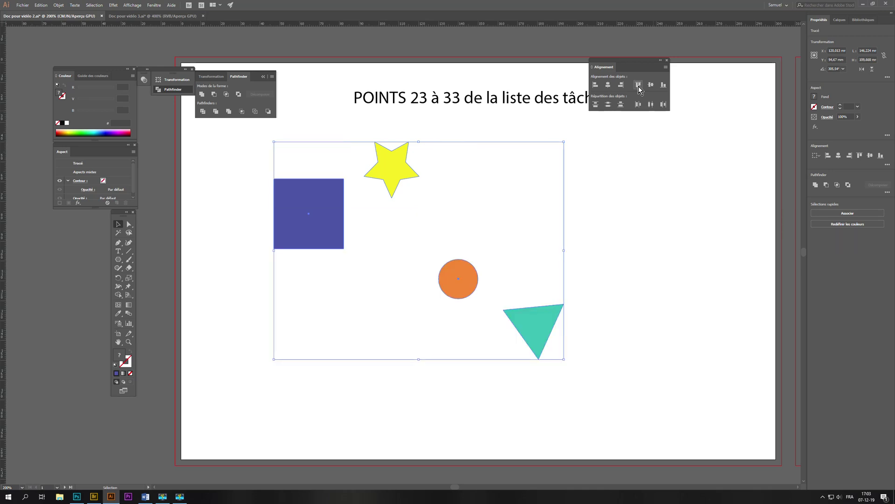
# Step: Try left-aligning the four shapes with the blue square as key object, and undo the alignment
pyautogui.click(329, 241)
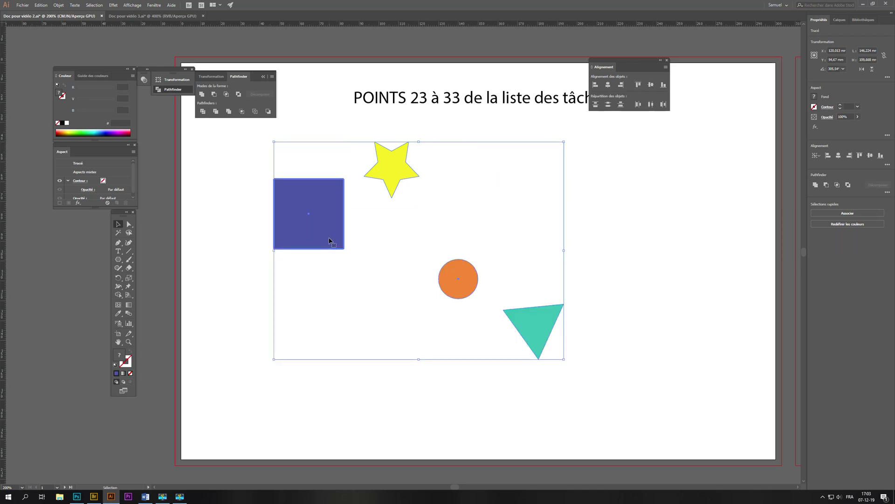
pyautogui.click(595, 85)
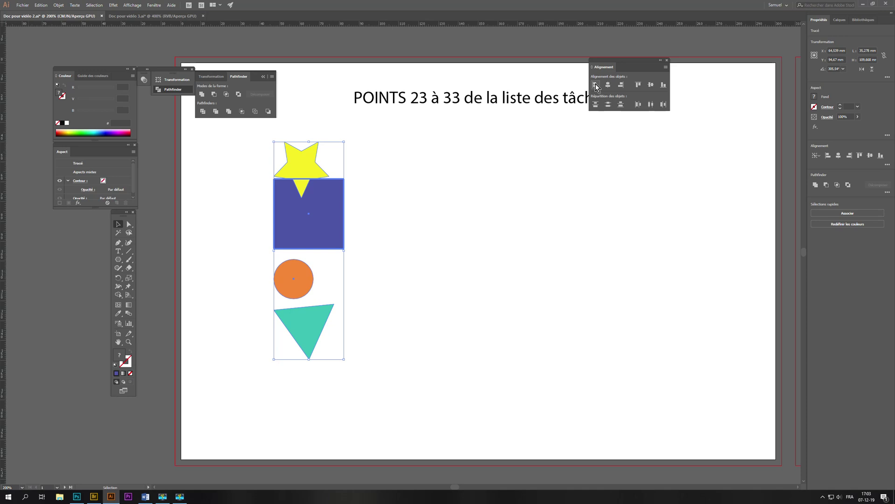
pyautogui.hotkey('ctrl', 'z')
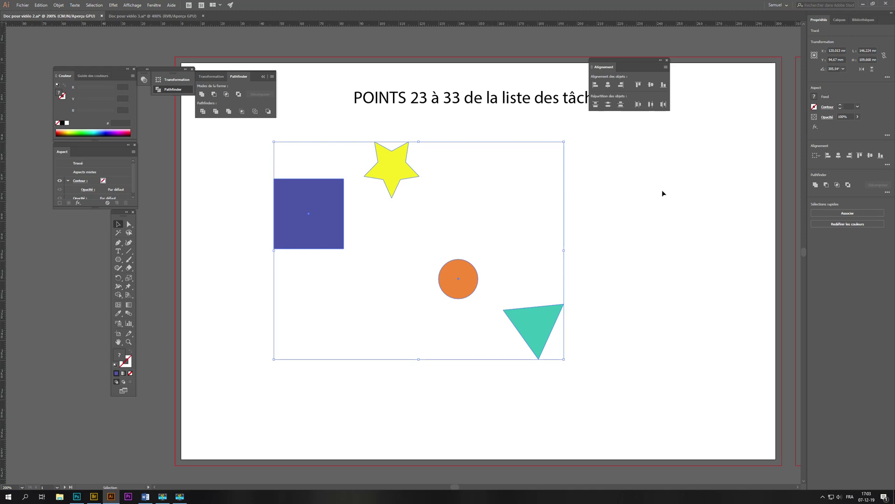
# Step: Move the triangle, circle and square lower to spread the shapes out vertically, shifting the square about 12.5 mm
pyautogui.click(642, 188)
pyautogui.moveTo(539, 341); pyautogui.dragTo(542, 364)
pyautogui.moveTo(466, 290); pyautogui.dragTo(468, 297)
pyautogui.moveTo(311, 236); pyautogui.dragTo(310, 261)
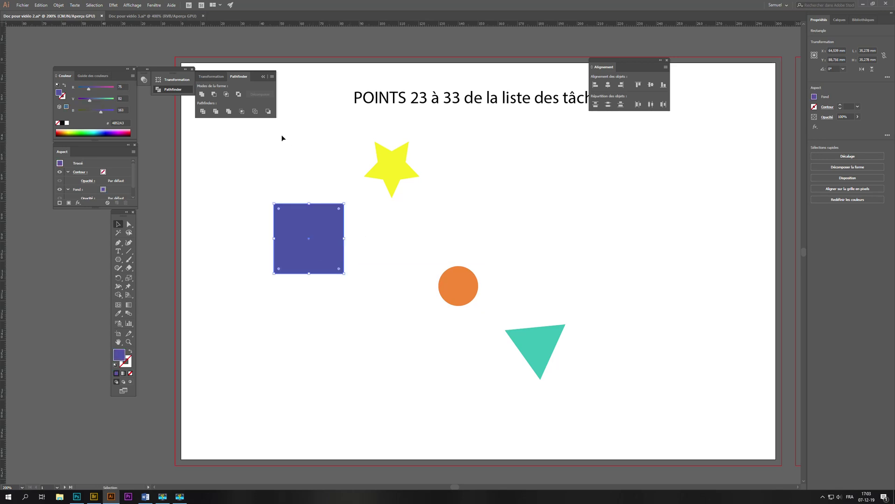
# Step: Try aligning all four spread-out shapes by their right edges, undo the alignment and deselect them
pyautogui.moveTo(266, 127); pyautogui.dragTo(367, 222)
pyautogui.moveTo(426, 256); pyautogui.dragTo(576, 403)
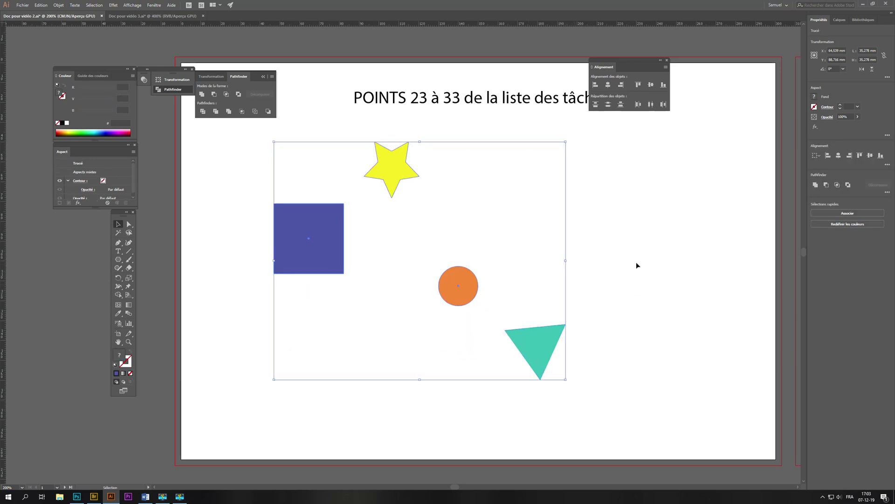
pyautogui.click(622, 85)
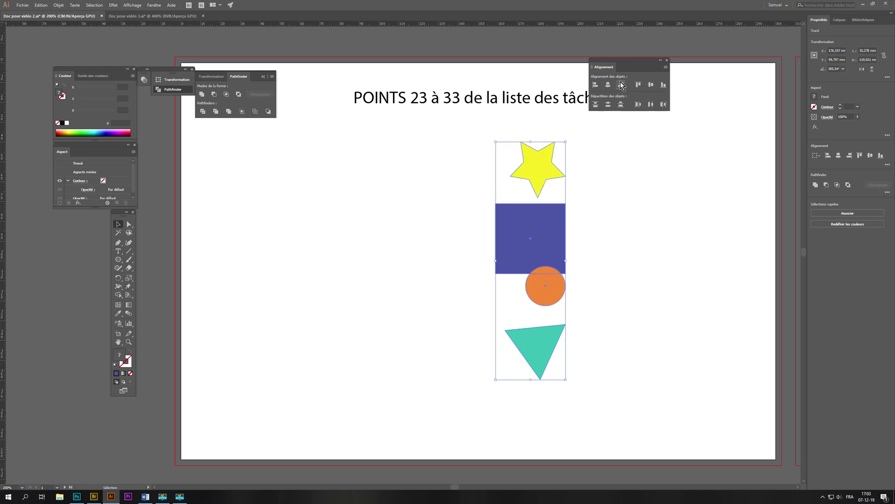
pyautogui.hotkey('ctrl', 'z')
pyautogui.click(587, 286)
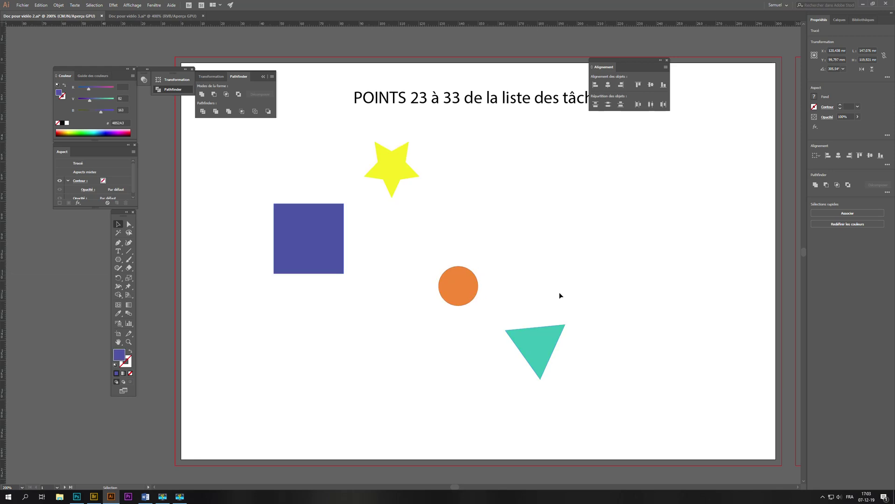
# Step: Move the orange circle and the green triangle slightly lower, and select all four shapes
pyautogui.moveTo(457, 293); pyautogui.dragTo(454, 303)
pyautogui.click(530, 347)
pyautogui.moveTo(259, 130); pyautogui.dragTo(629, 335)
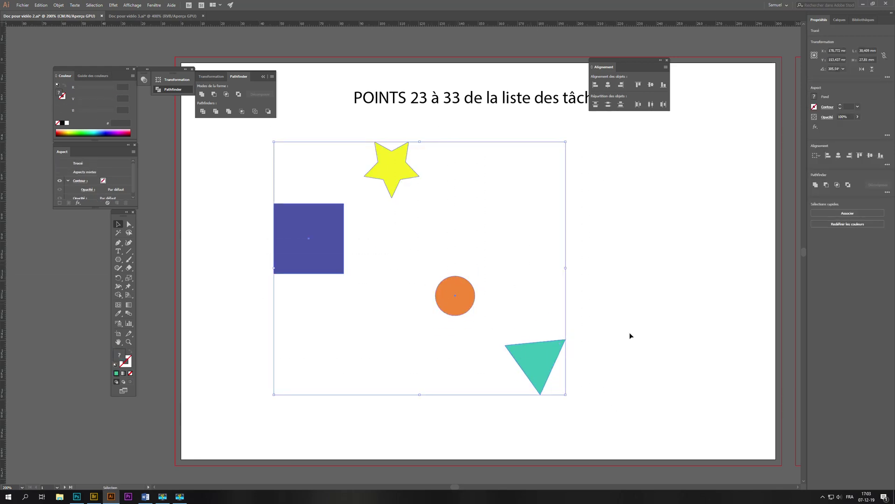
# Step: Alternate the selected shapes between right and left horizontal alignment, and undo back to the scattered layout
pyautogui.click(621, 85)
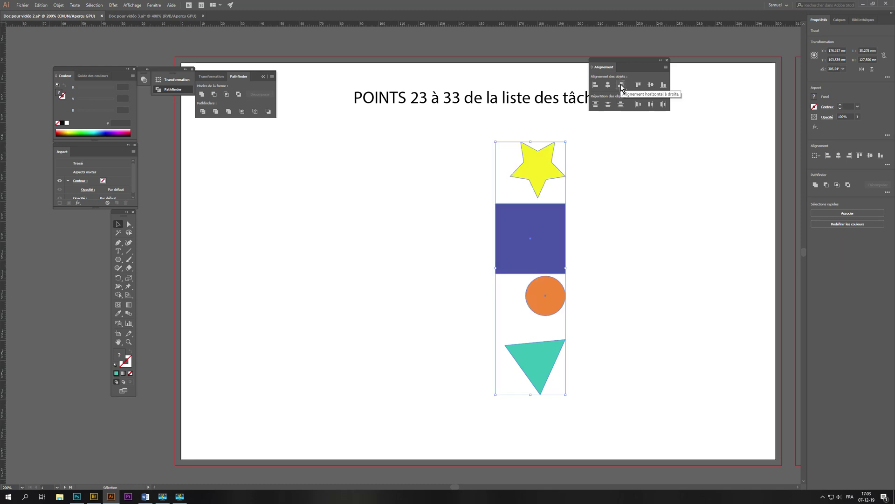
pyautogui.click(596, 85)
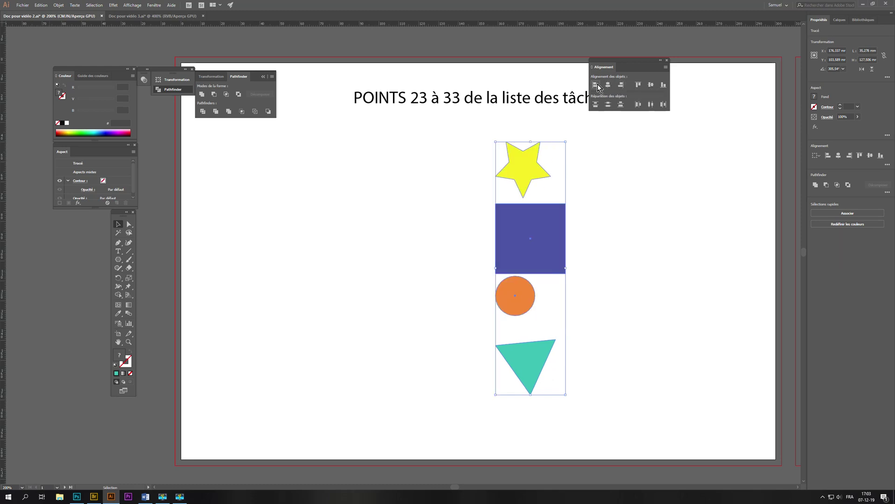
pyautogui.click(621, 85)
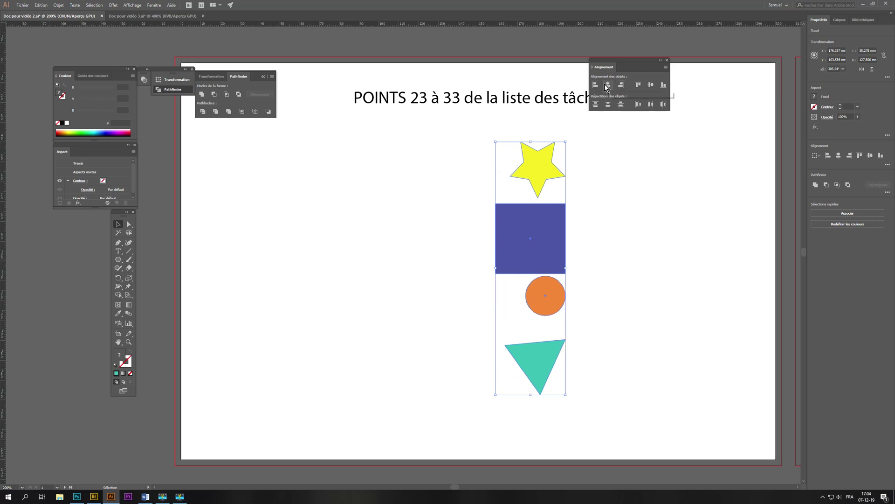
pyautogui.click(596, 85)
pyautogui.click(621, 86)
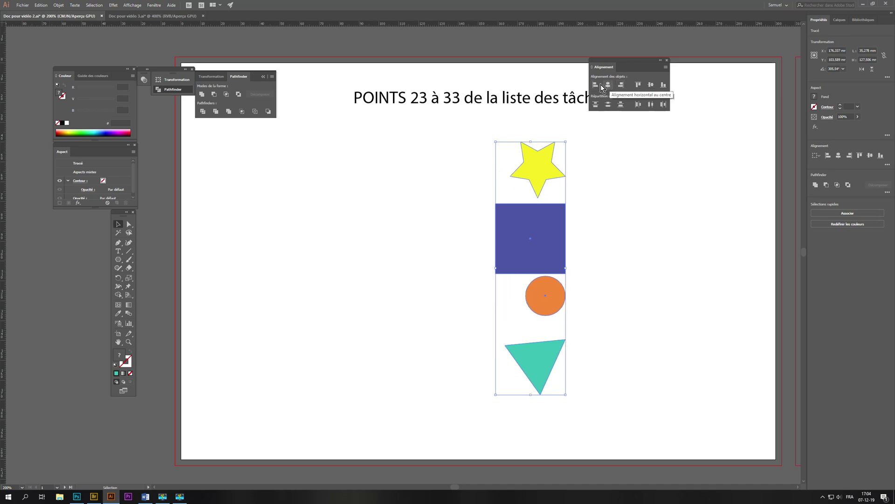
pyautogui.click(596, 85)
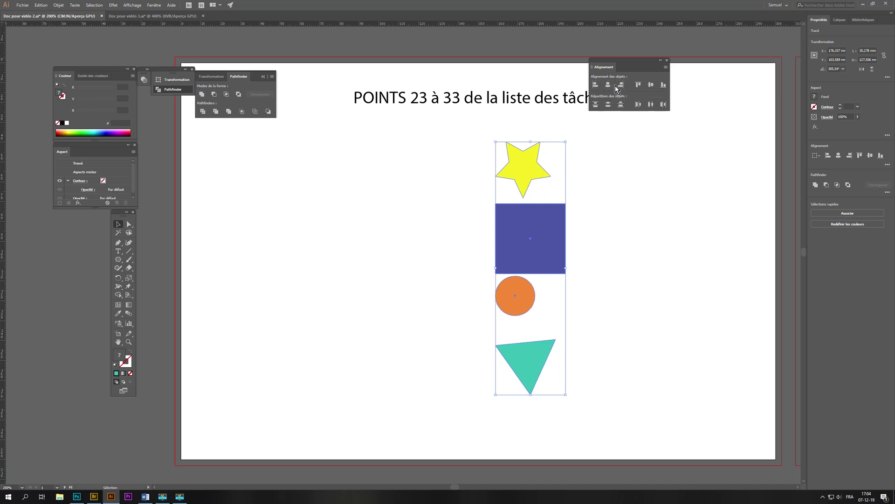
pyautogui.click(621, 85)
pyautogui.click(595, 85)
pyautogui.hotkey('ctrl', 'z')
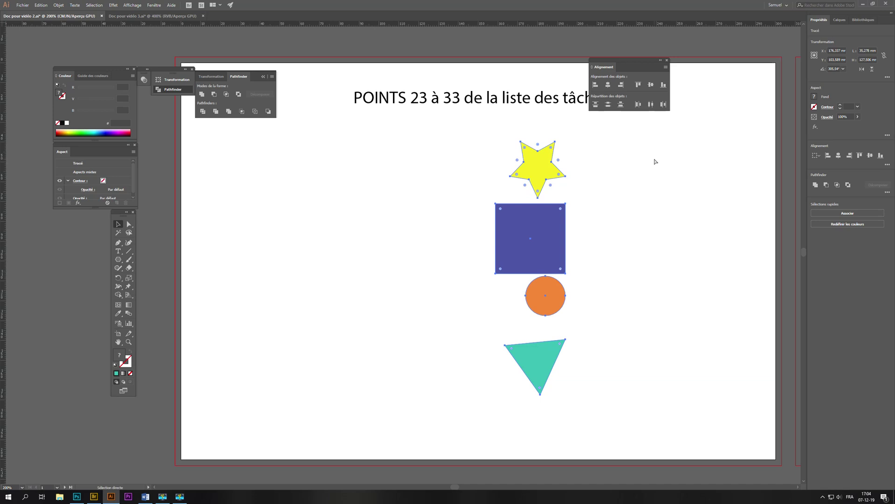
pyautogui.hotkey('ctrl', 'z')
pyautogui.press('v')
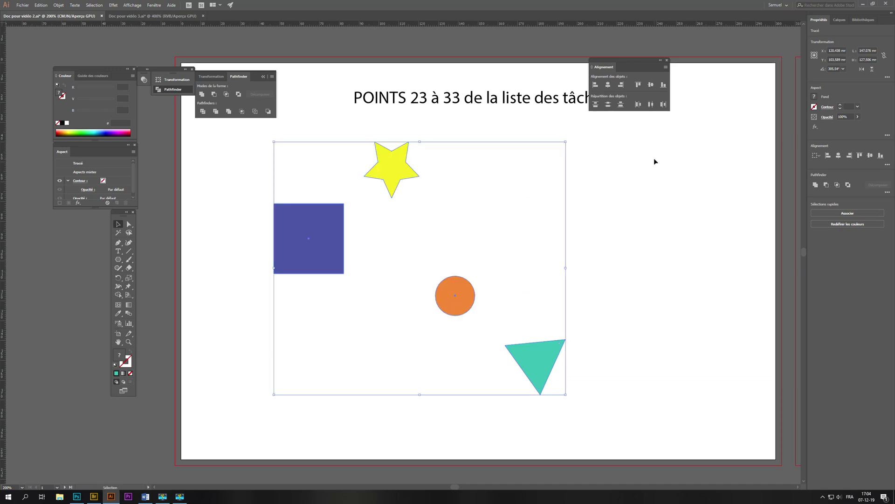
# Step: Try aligning the four shapes on their horizontal centres and on their vertical centres, undoing each alignment
pyautogui.click(608, 86)
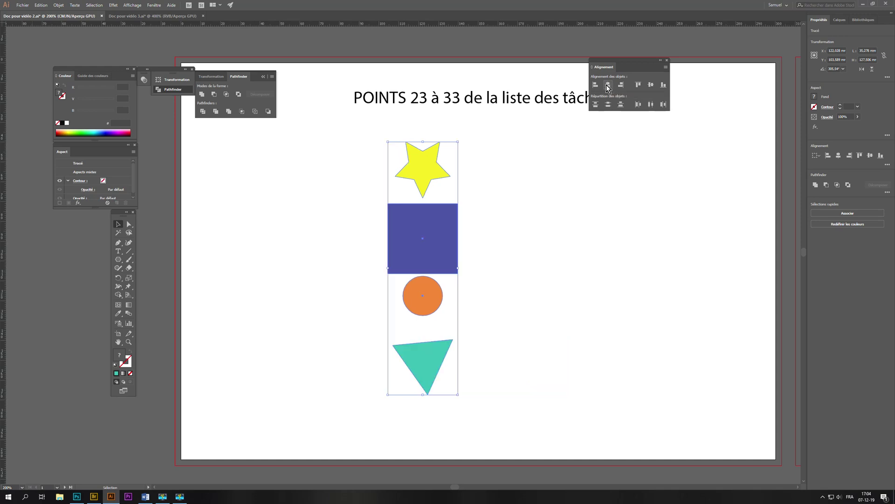
pyautogui.hotkey('ctrl', 'z')
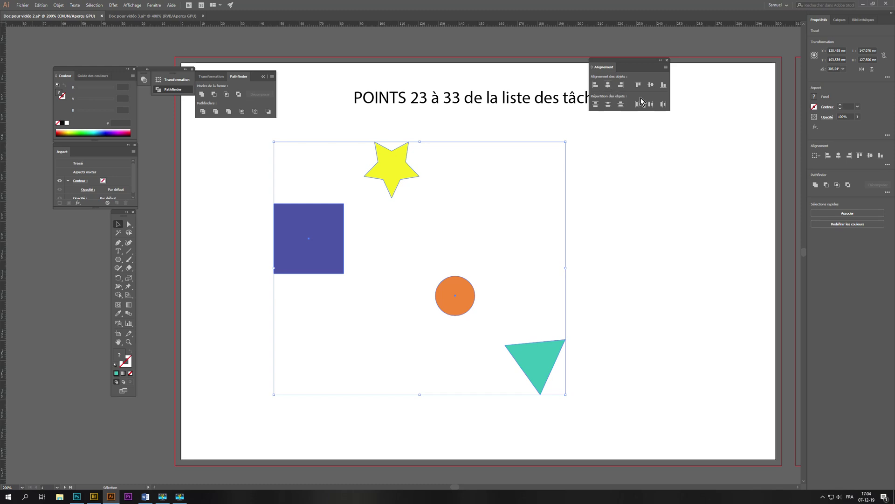
pyautogui.click(650, 86)
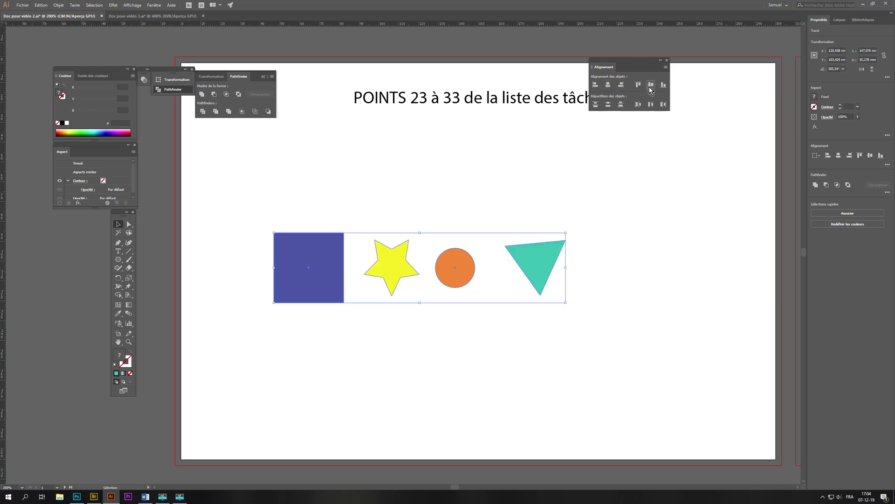
pyautogui.hotkey('ctrl', 'z')
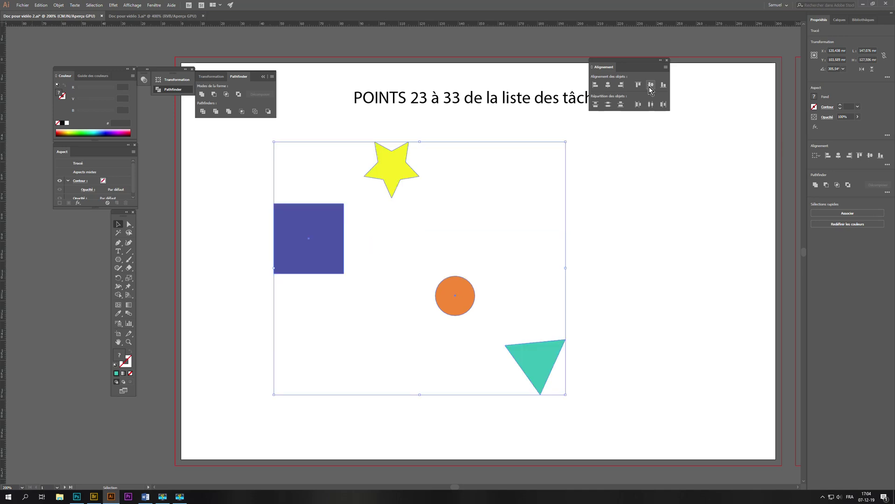
# Step: Try aligning the four shapes by their bottom edges, and undo the alignment
pyautogui.click(664, 85)
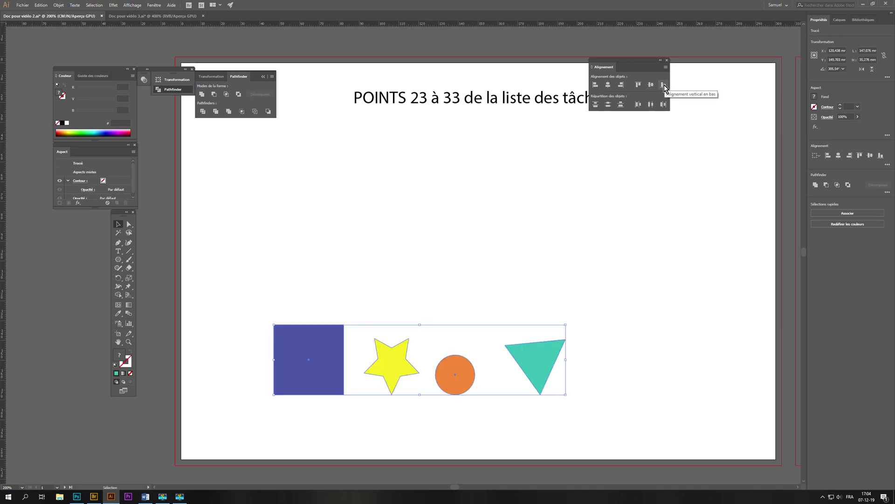
pyautogui.hotkey('ctrl', 'z')
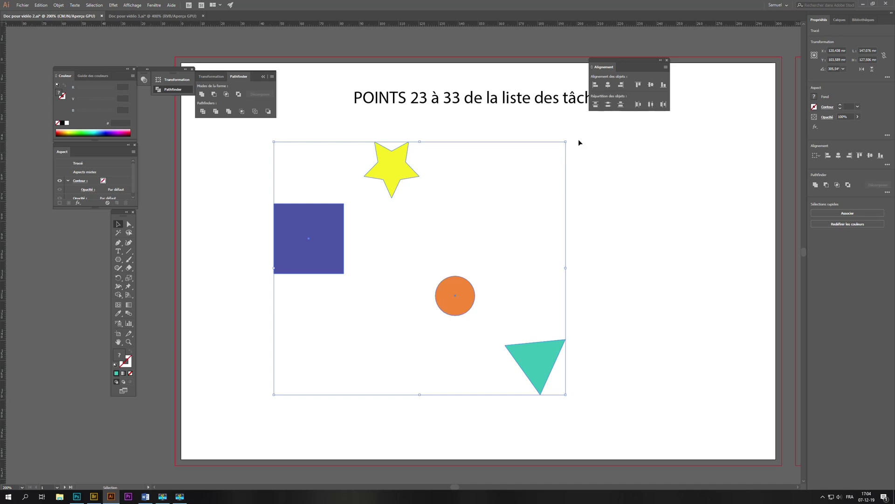
# Step: Distribute the four selected shapes vertically by their top edges, undoing and reapplying the distribution once
pyautogui.click(595, 105)
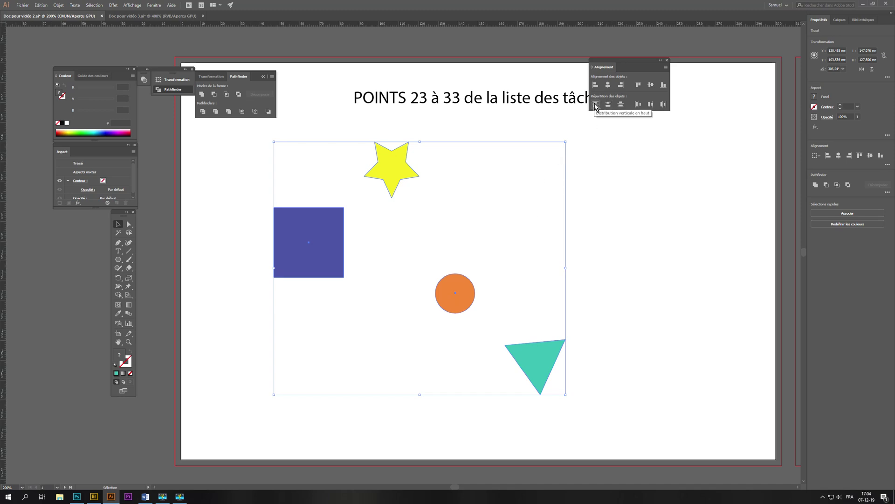
pyautogui.hotkey('ctrl', 'z')
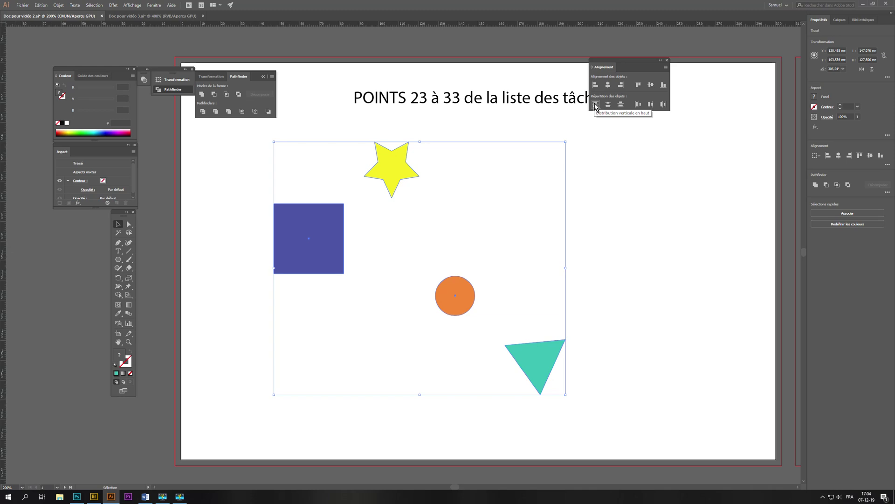
pyautogui.click(595, 104)
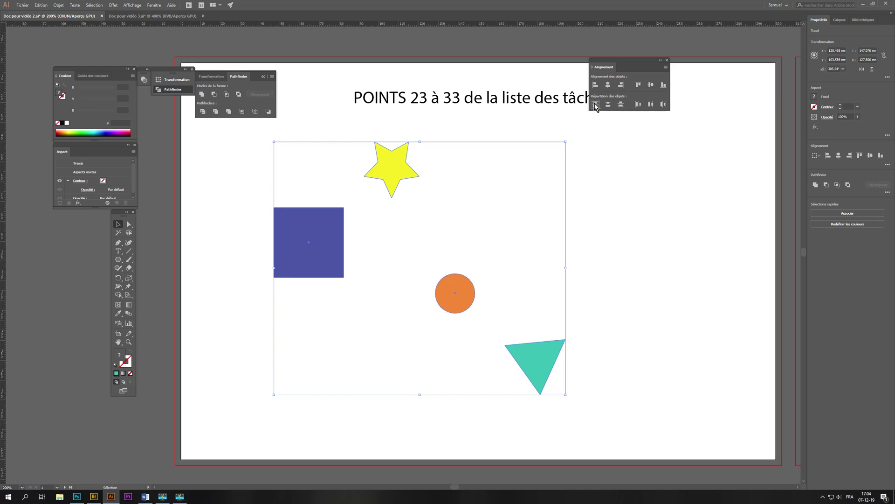
# Step: Undo the last distribution, and distribute the four shapes vertically by their centres and by their bottom edges
pyautogui.hotkey('ctrl', 'z')
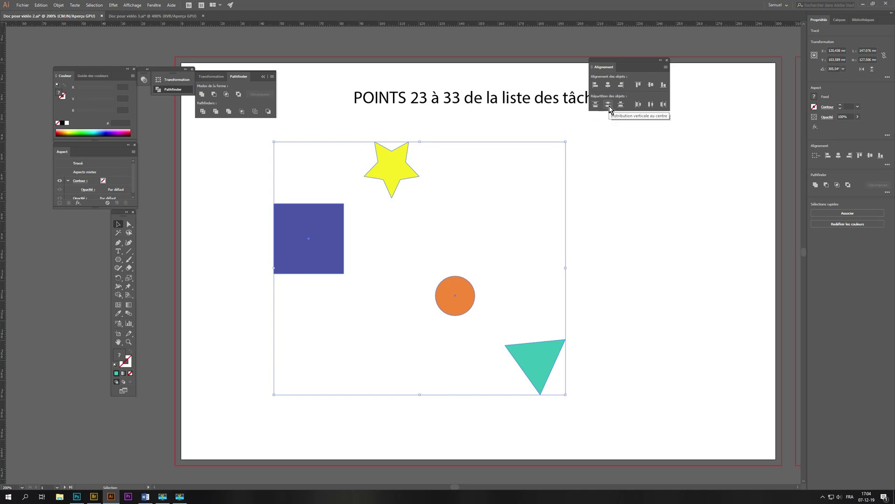
pyautogui.click(608, 105)
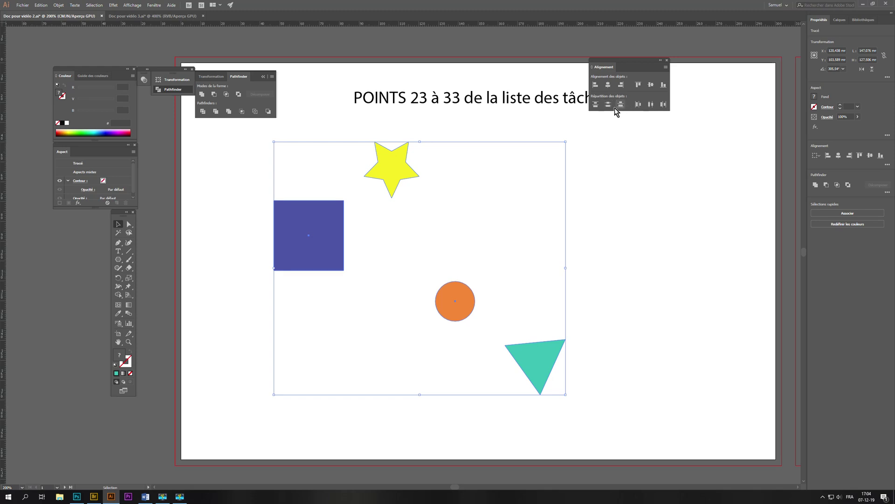
pyautogui.click(621, 105)
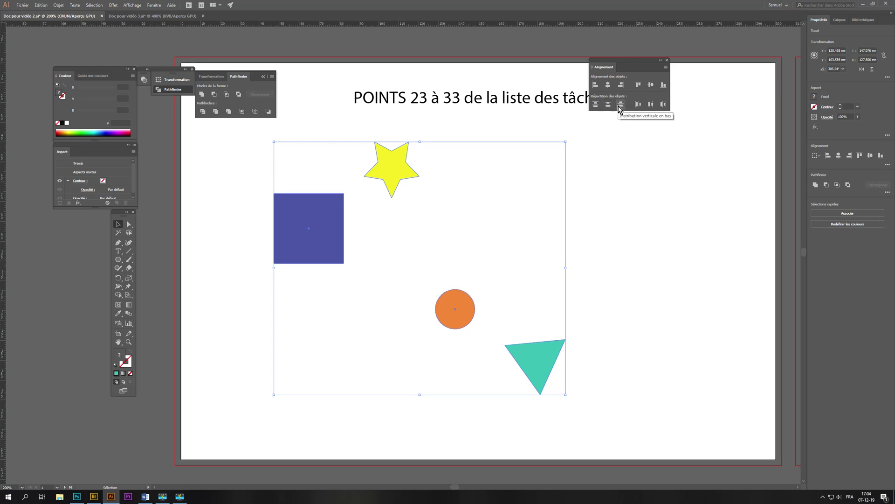
# Step: Try distributing the four shapes horizontally by their left edges, by their centres and by their right edges
pyautogui.click(638, 104)
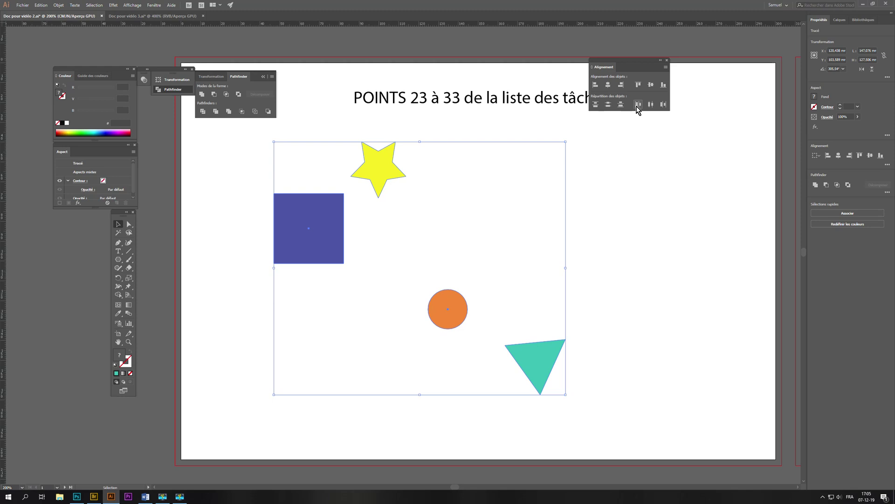
pyautogui.click(649, 104)
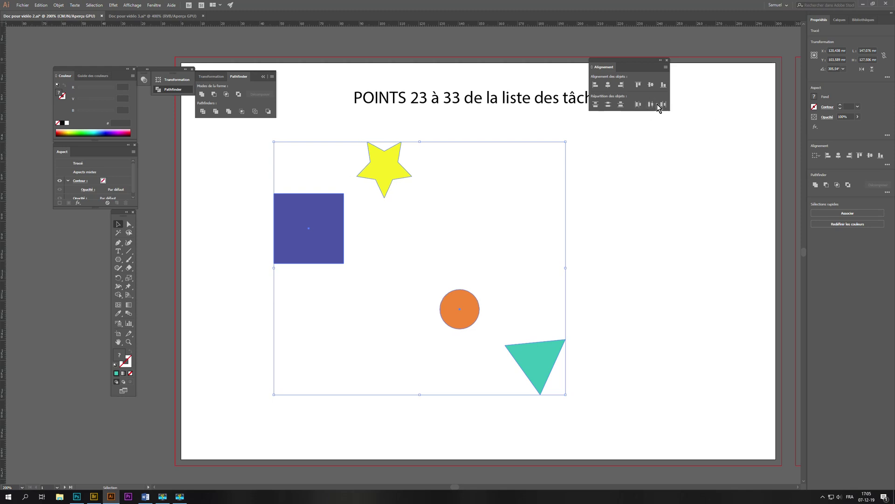
pyautogui.click(663, 104)
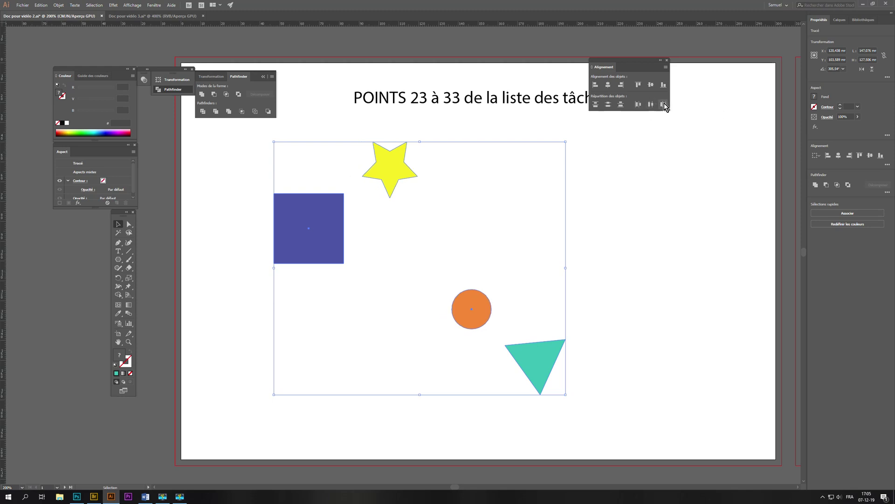
# Step: Run through the vertical top, centre and bottom distributions again, followed by the horizontal left and centre distributions
pyautogui.click(595, 104)
pyautogui.click(608, 105)
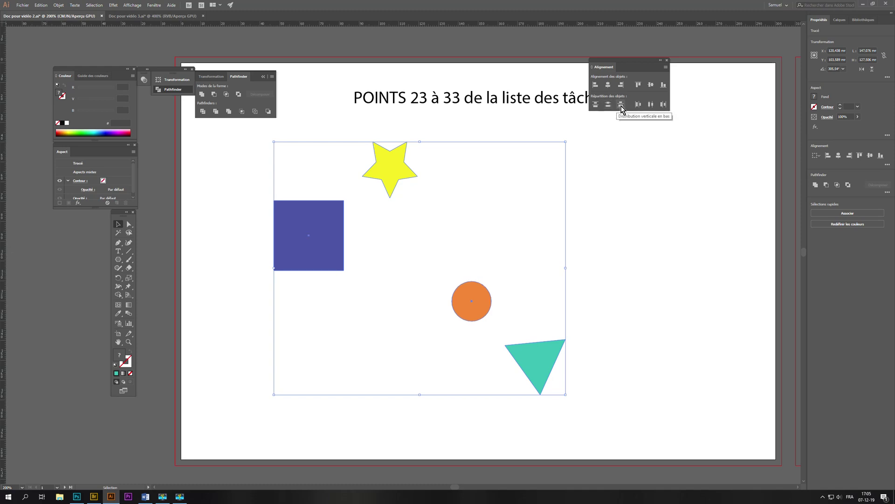
pyautogui.click(621, 105)
pyautogui.click(638, 105)
pyautogui.click(650, 105)
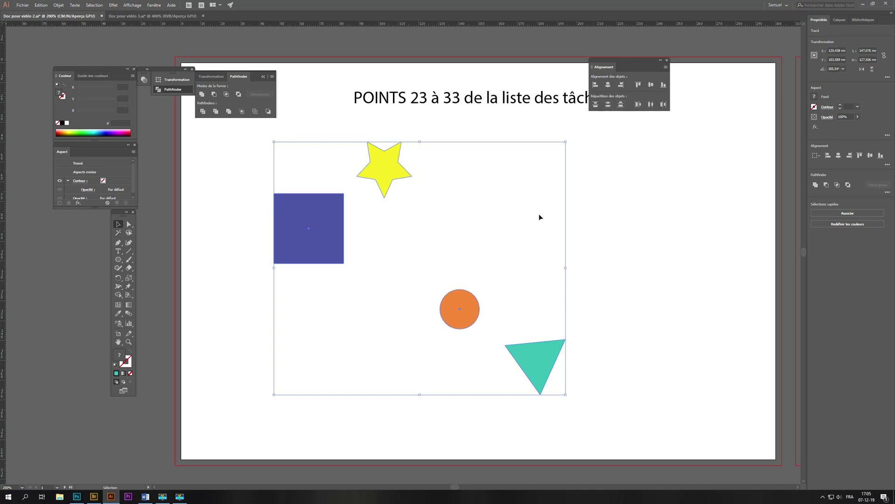
# Step: Move the star, circle and triangle individually into a horizontal row beside the blue square
pyautogui.click(539, 214)
pyautogui.moveTo(381, 168); pyautogui.dragTo(393, 228)
pyautogui.moveTo(462, 313); pyautogui.dragTo(466, 231)
pyautogui.moveTo(537, 363); pyautogui.dragTo(536, 236)
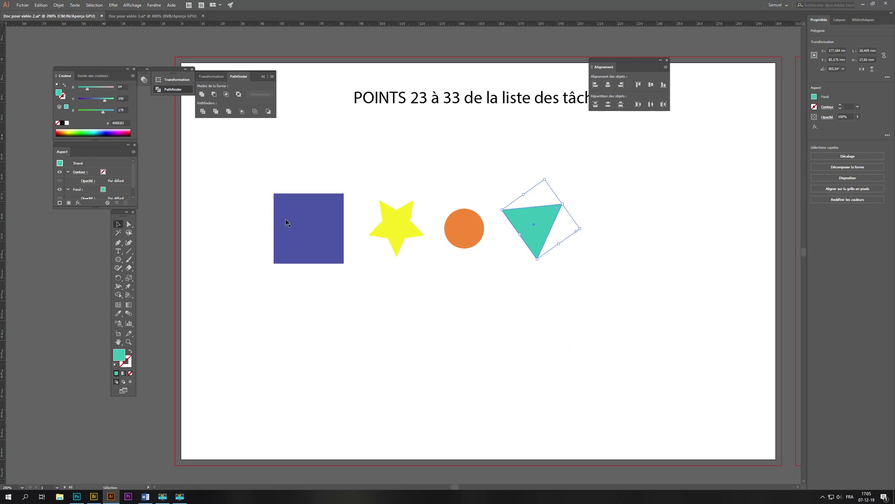
# Step: Select all four shapes, align them horizontally by their left edges, and clear the selection
pyautogui.moveTo(257, 150); pyautogui.dragTo(588, 327)
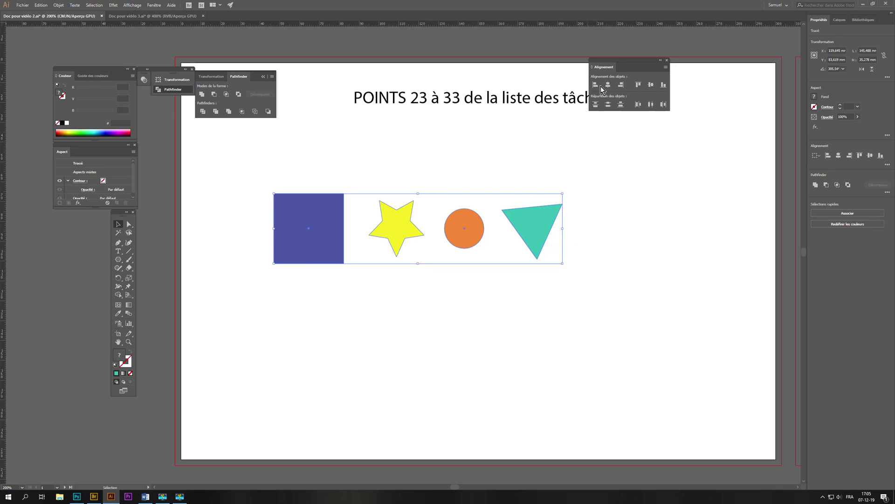
pyautogui.click(595, 85)
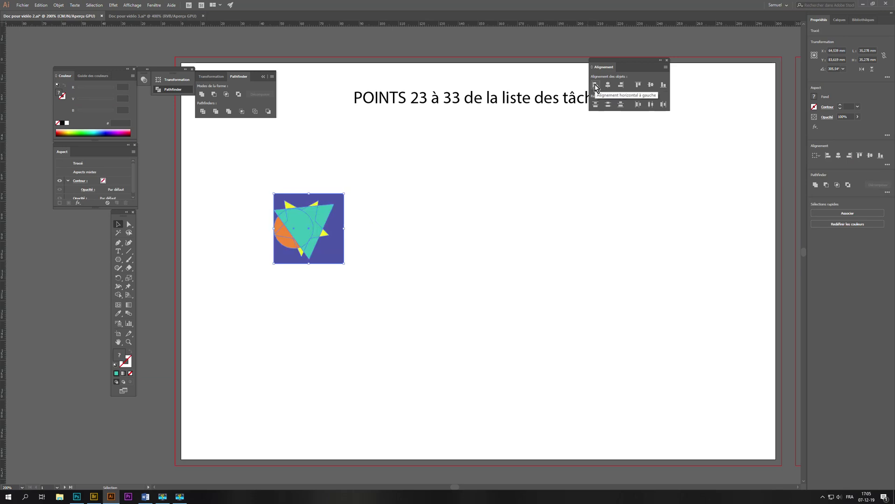
pyautogui.click(485, 253)
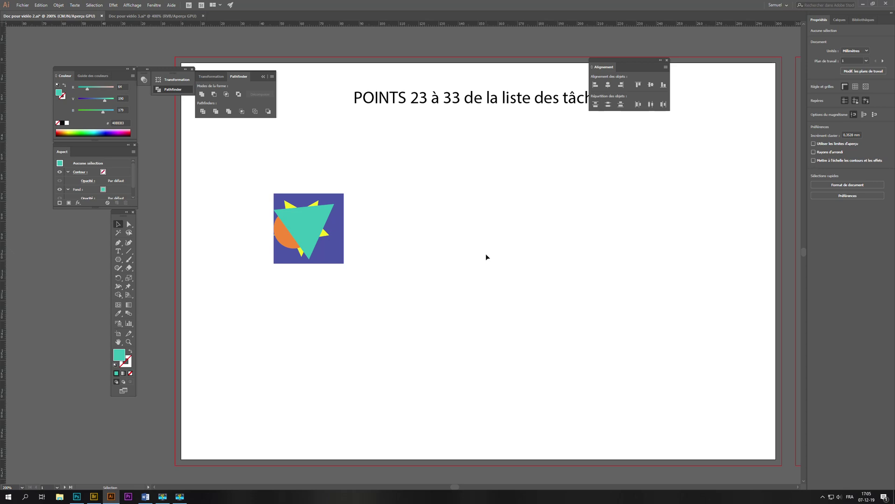
# Step: Centre the star, circle and triangle over the square by hand, temporarily moving the triangle and circle aside to reach the star
pyautogui.moveTo(307, 229); pyautogui.dragTo(422, 221)
pyautogui.moveTo(306, 231); pyautogui.dragTo(387, 273)
pyautogui.moveTo(304, 230)
pyautogui.mouseDown()
pyautogui.moveTo(308, 302)
pyautogui.moveTo(314, 229)
pyautogui.mouseUp()
pyautogui.moveTo(368, 276); pyautogui.dragTo(304, 236)
pyautogui.moveTo(405, 226); pyautogui.dragTo(302, 228)
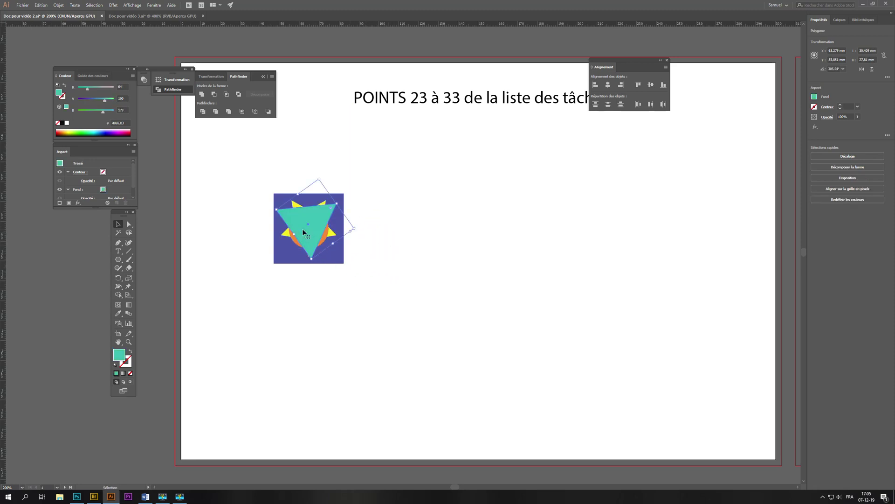
pyautogui.click(347, 290)
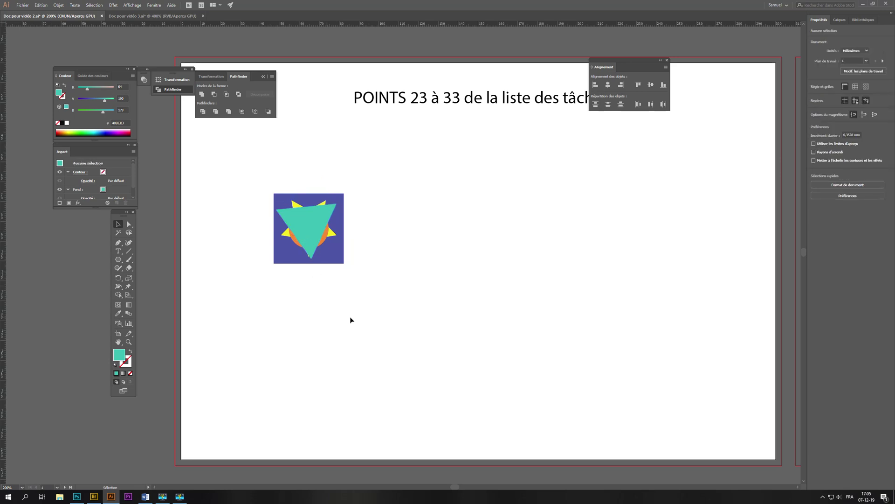
# Step: Bring the orange circle to the front of the stacked shapes with Premier plan
pyautogui.click(335, 259)
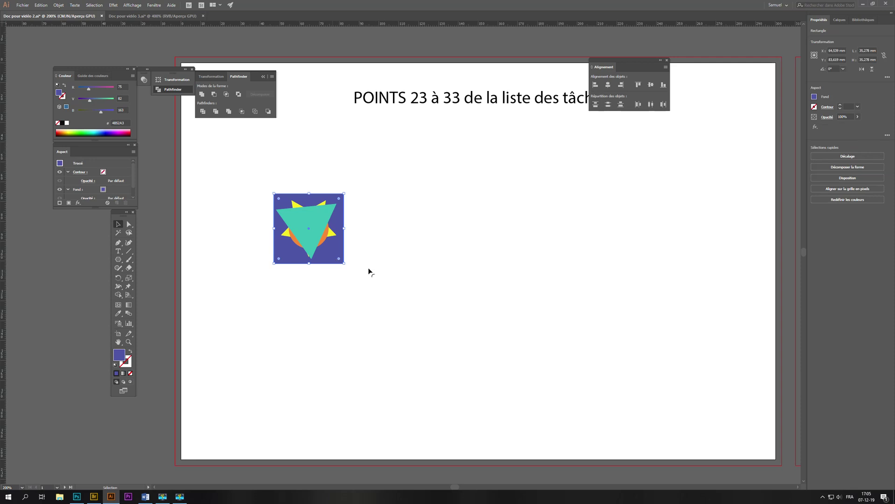
pyautogui.click(433, 265)
pyautogui.click(328, 240)
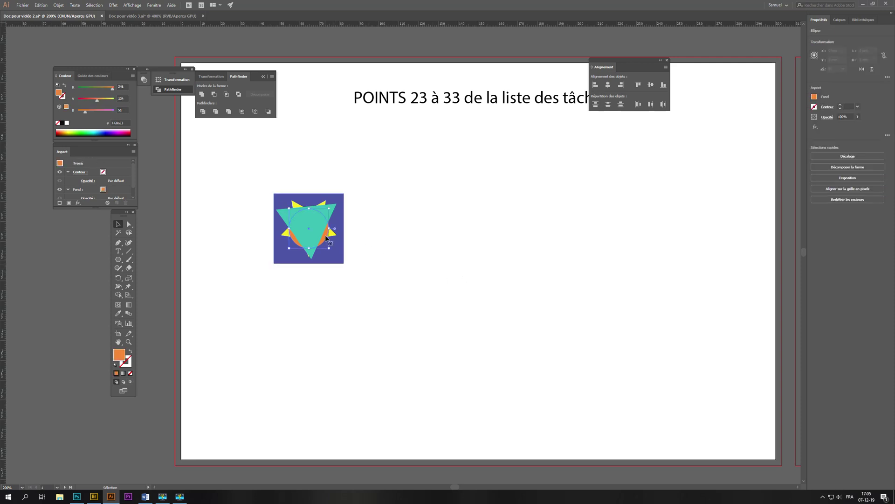
pyautogui.rightClick(326, 238)
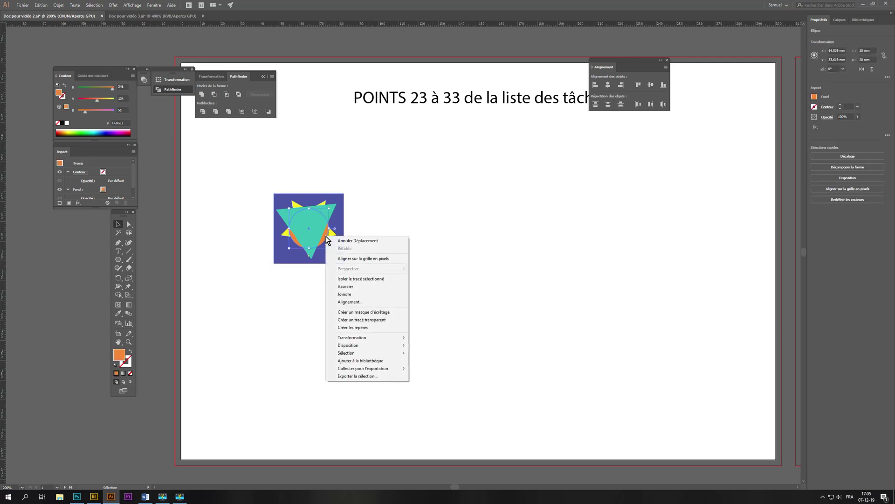
pyautogui.moveTo(362, 351)
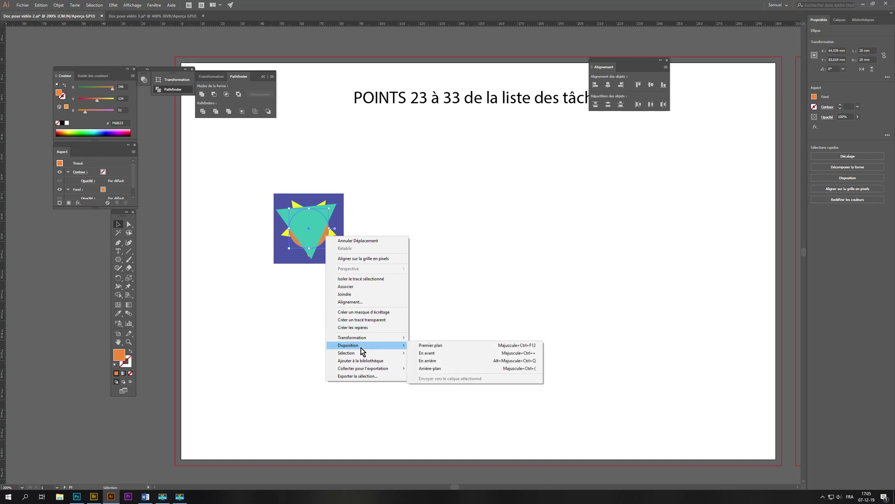
pyautogui.click(425, 346)
# Step: Select the blue square and bring it to the front so that it covers the other shapes
pyautogui.click(340, 255)
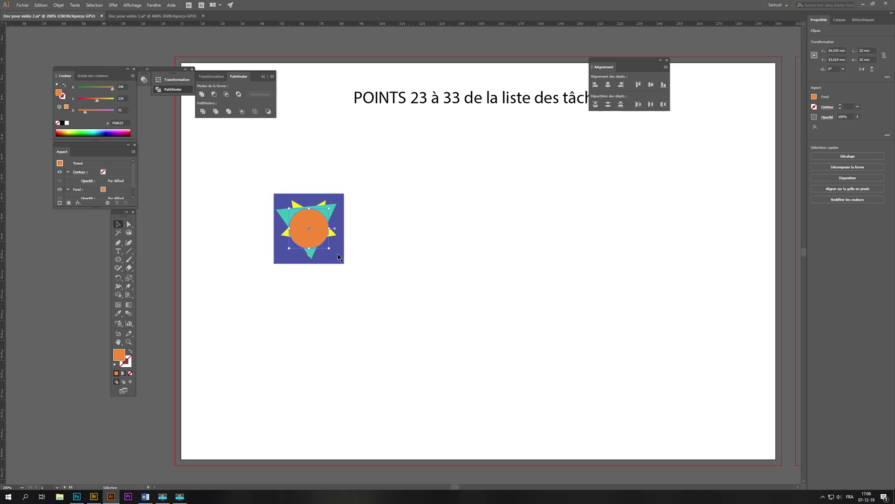
pyautogui.rightClick(339, 256)
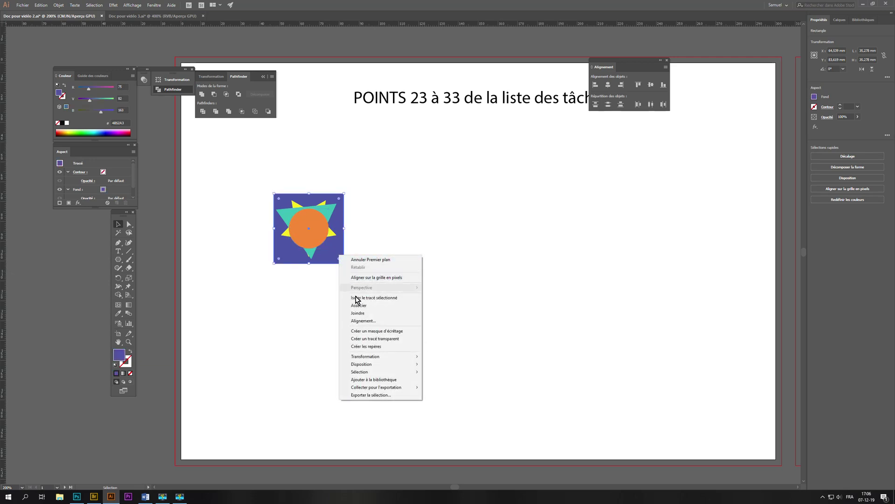
pyautogui.moveTo(400, 368)
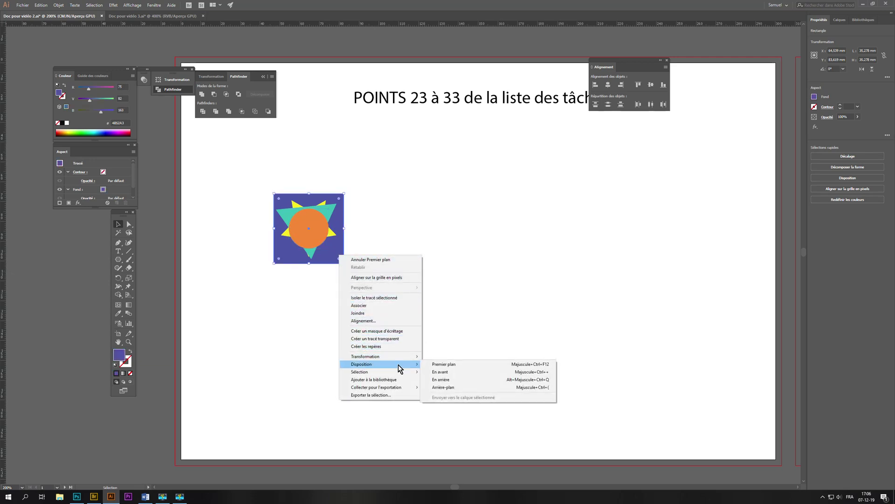
pyautogui.click(433, 368)
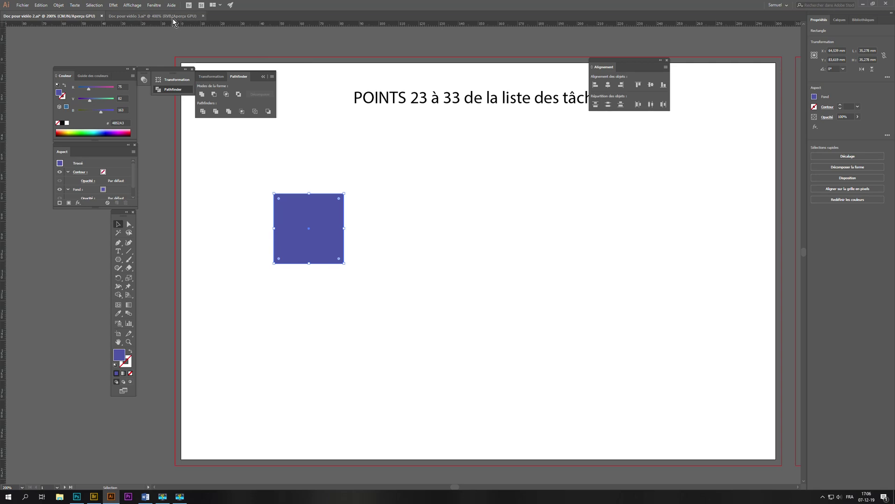
# Step: Show the artwork as outlines (Tracés), return to the GPU preview, and show the outlines once more
pyautogui.click(134, 6)
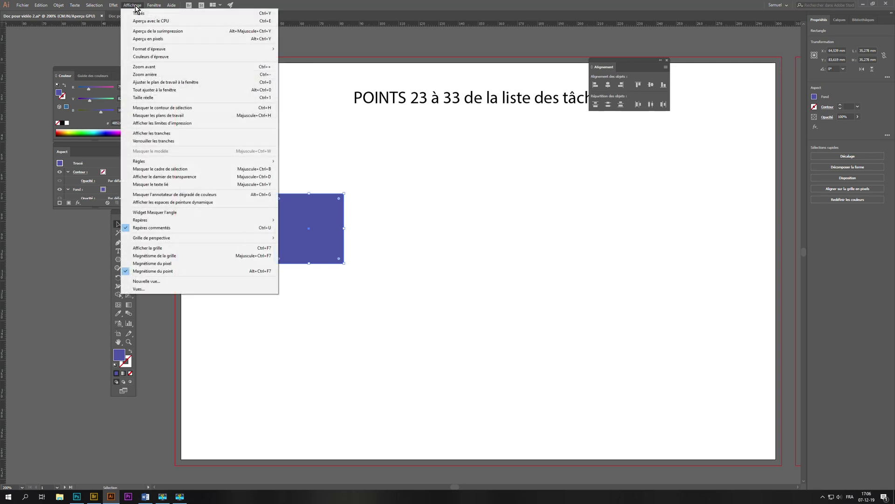
pyautogui.click(162, 13)
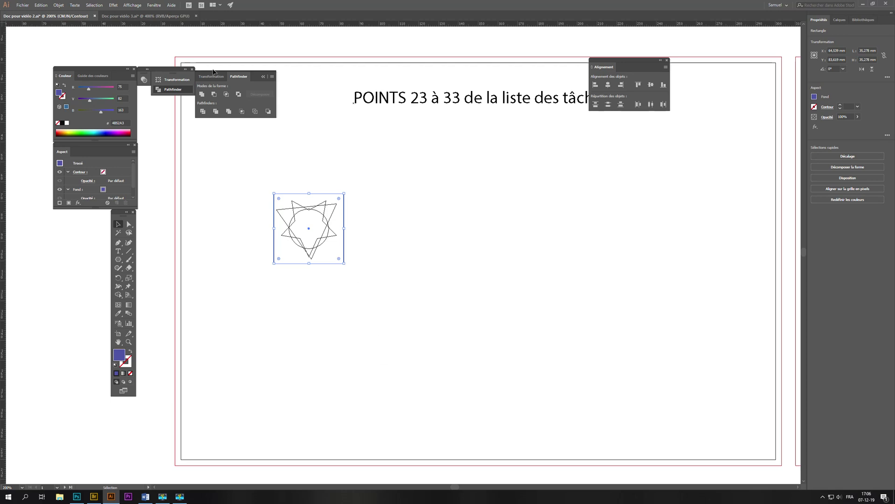
pyautogui.click(128, 6)
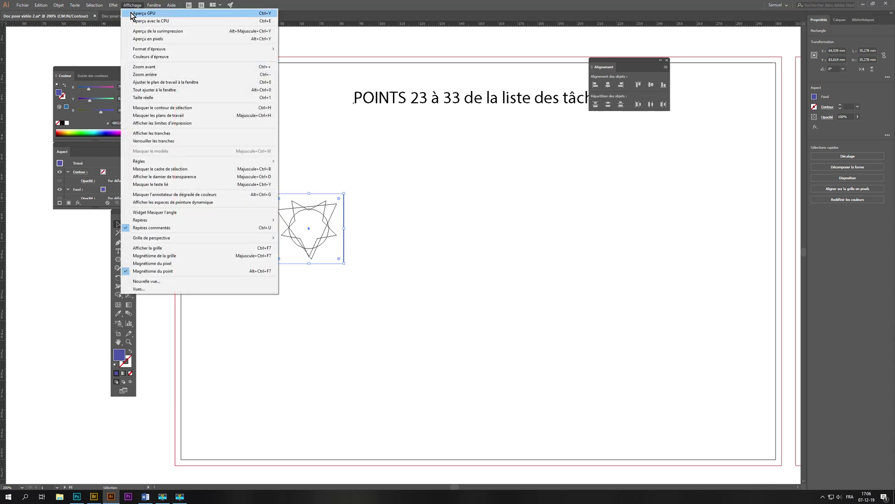
pyautogui.click(134, 14)
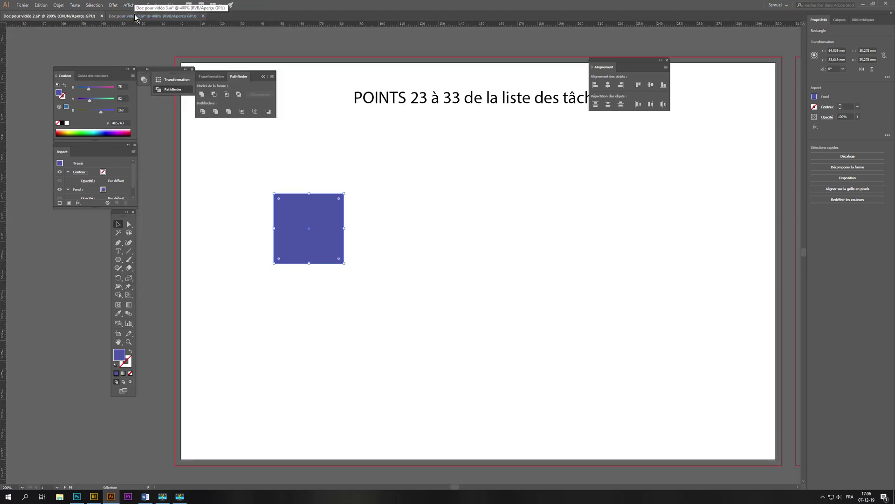
pyautogui.click(128, 5)
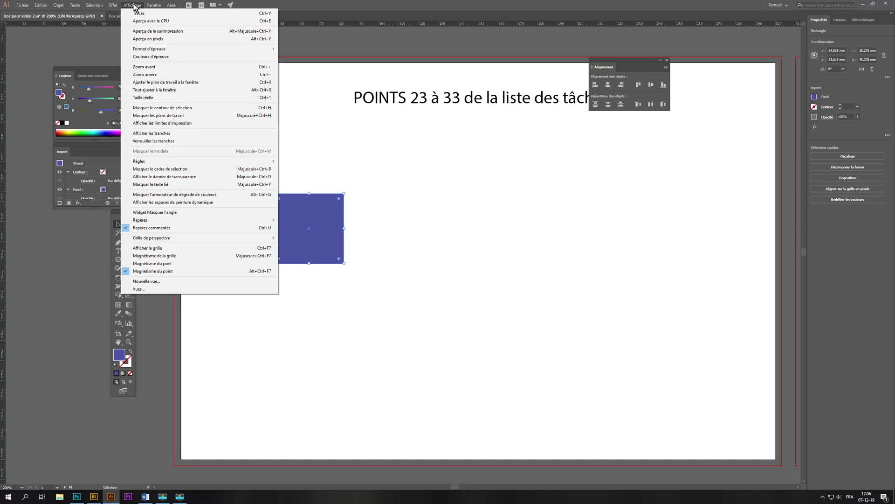
pyautogui.click(137, 14)
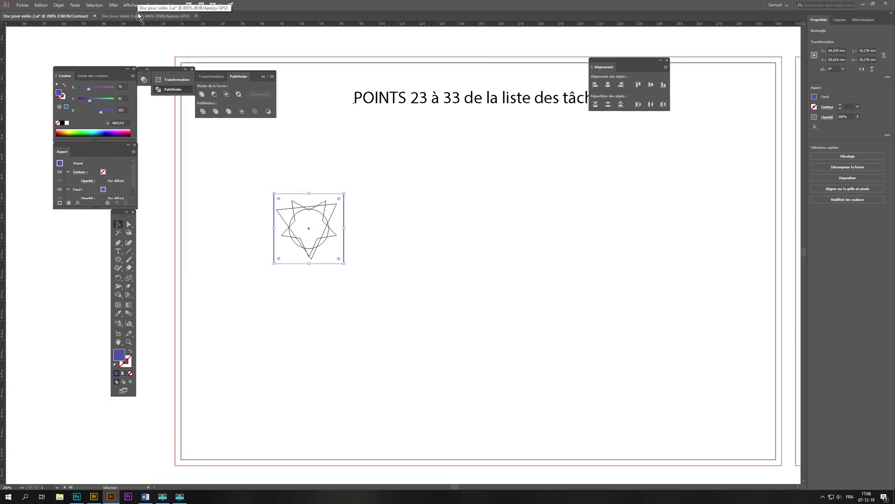
# Step: Select the square by its centre point, return to the GPU preview, and undo bringing the square to the front
pyautogui.click(340, 346)
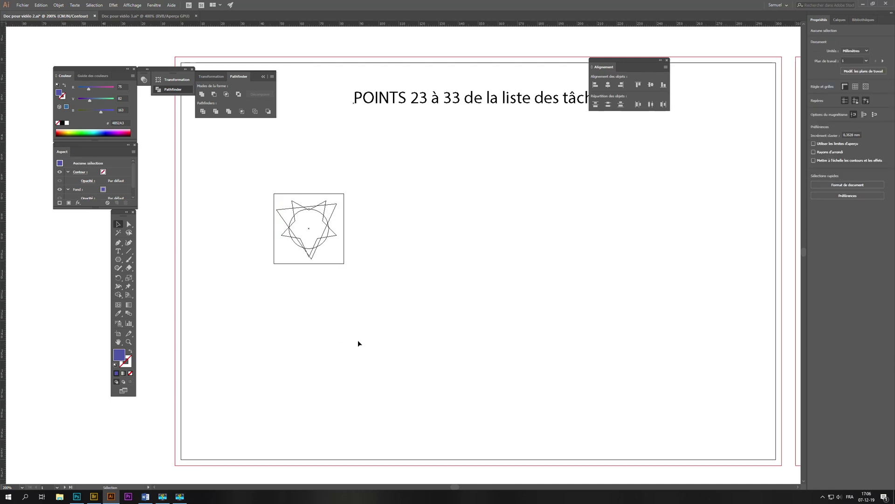
pyautogui.click(310, 232)
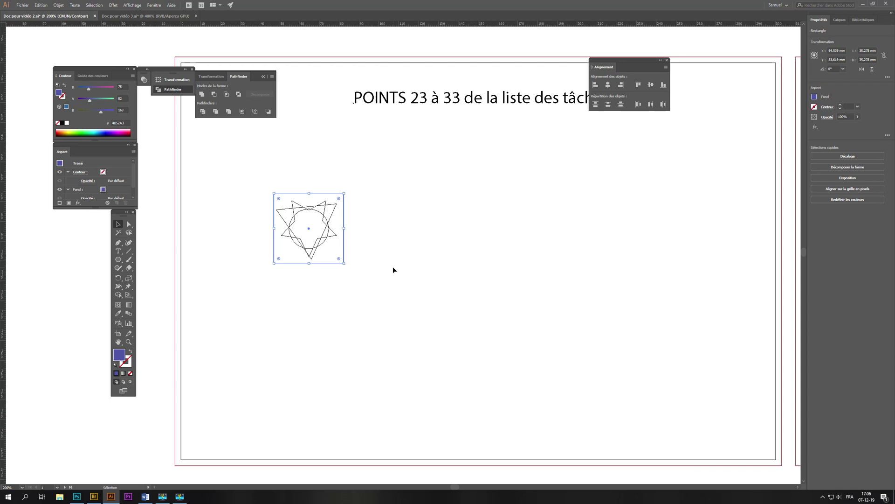
pyautogui.click(132, 6)
pyautogui.click(140, 13)
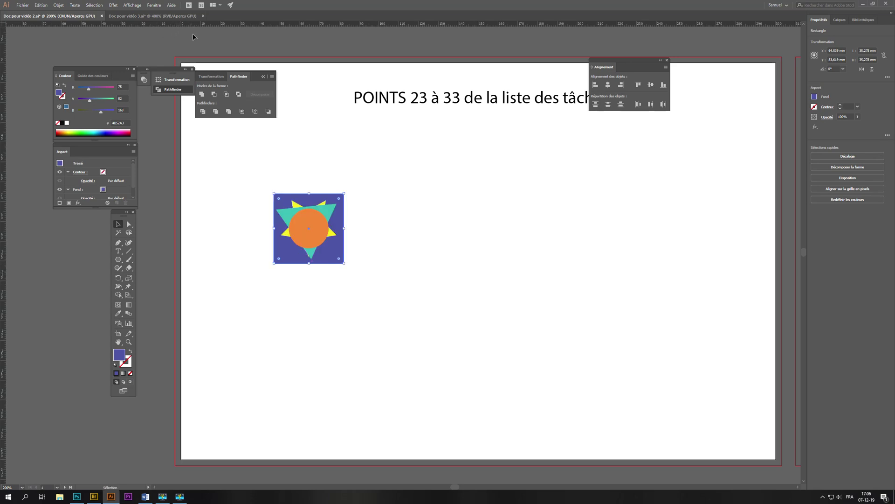
# Step: Bring the blue square to the front of the star, triangle and circle again with Premier plan
pyautogui.rightClick(330, 255)
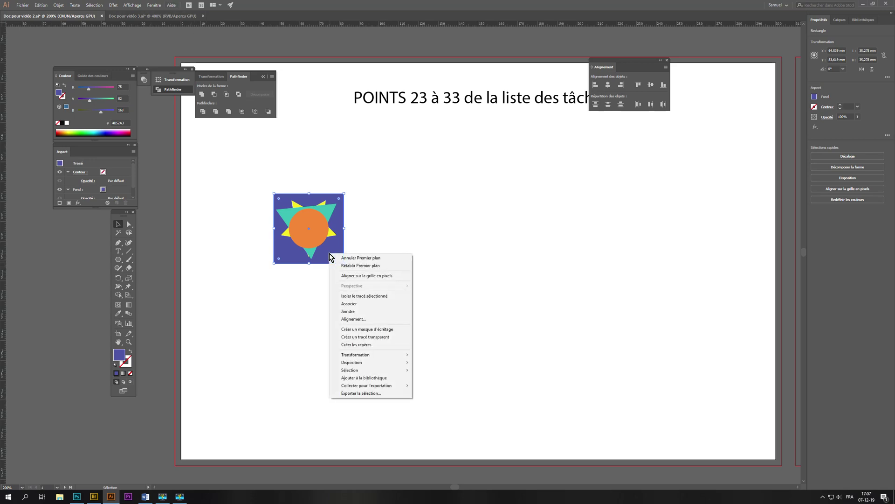
pyautogui.moveTo(368, 364)
pyautogui.click(450, 363)
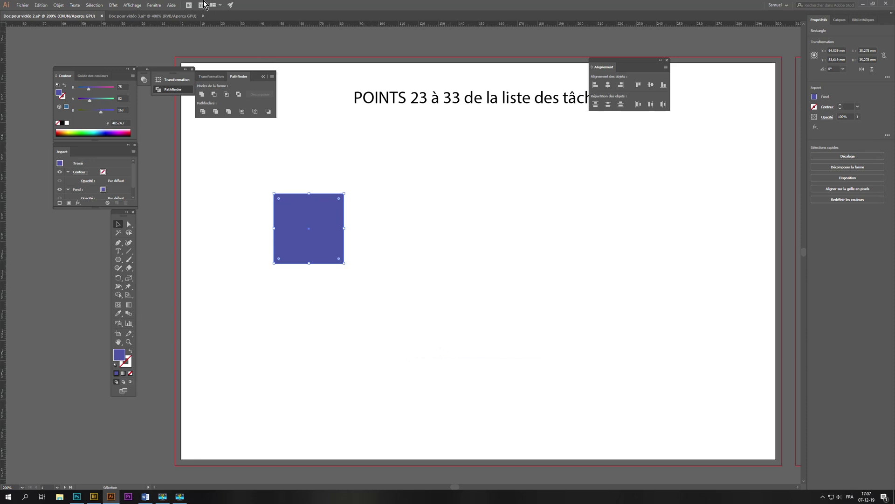
# Step: Switch the document to outline view (Tracés) and deselect the square
pyautogui.click(133, 6)
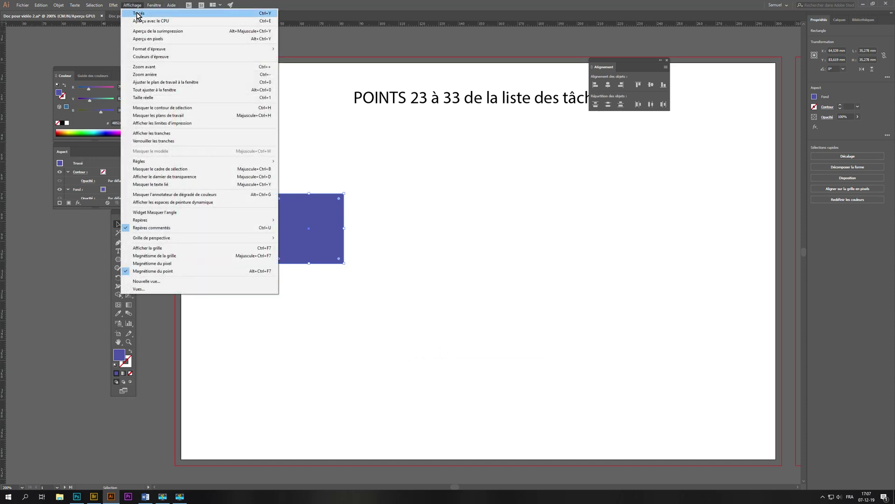
pyautogui.click(137, 10)
pyautogui.click(441, 302)
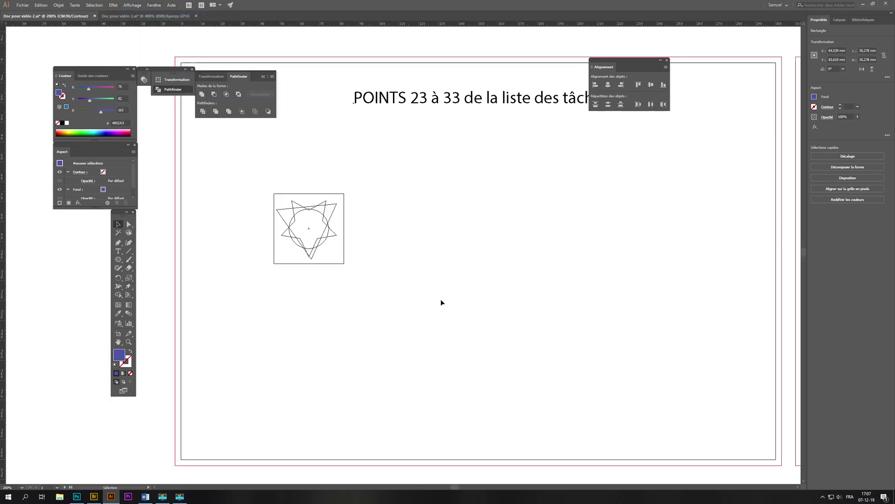
# Step: Select the hidden circle by its outline and return the document to GPU preview
pyautogui.click(324, 244)
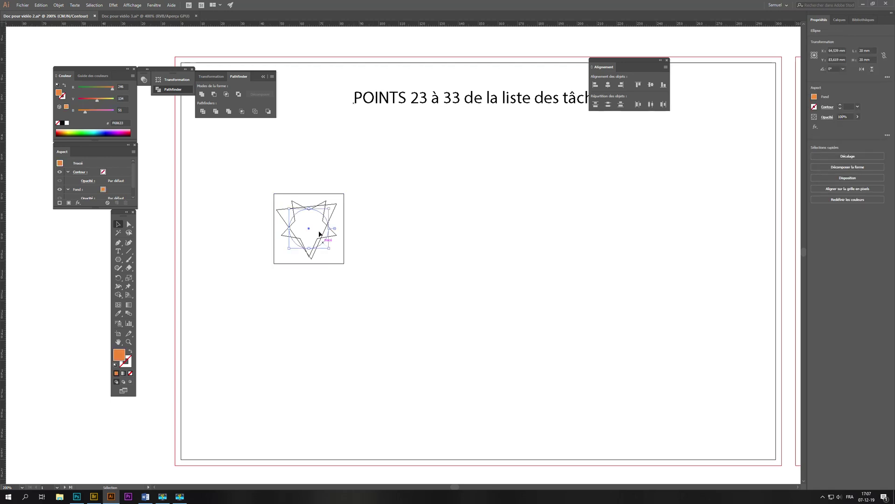
pyautogui.click(132, 5)
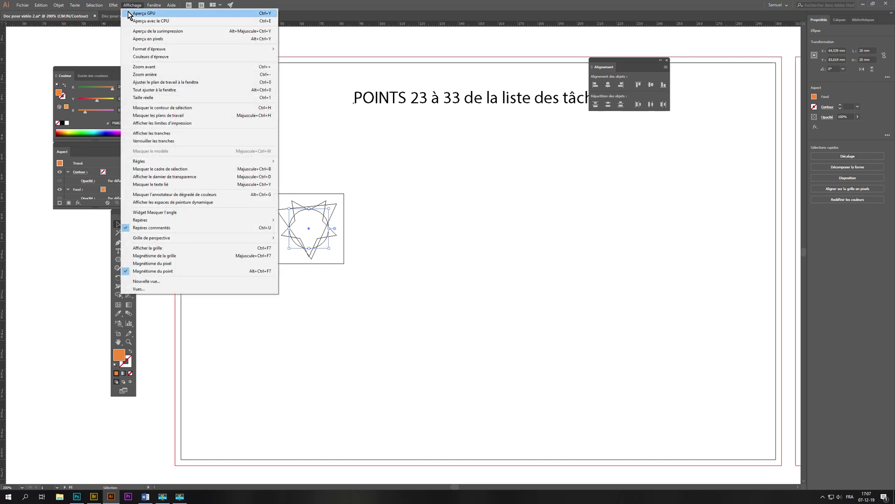
pyautogui.click(130, 14)
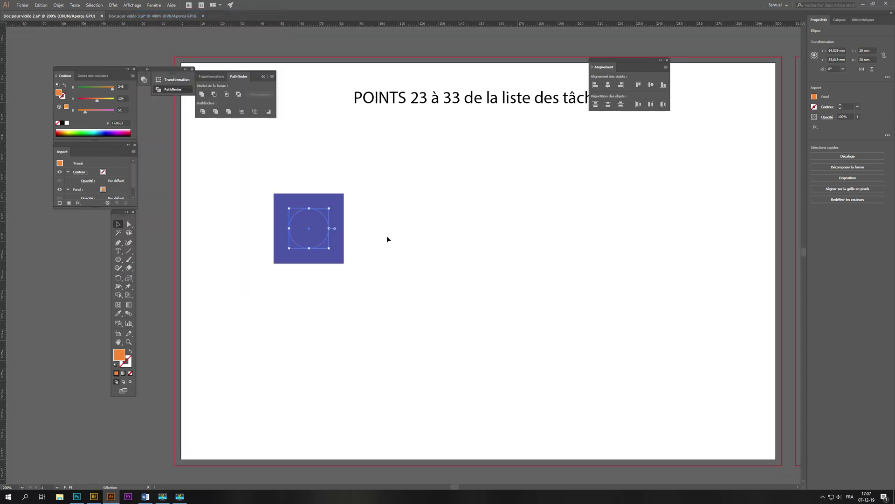
# Step: Bring the selected orange circle in front of the blue square with Premier plan and deselect it
pyautogui.rightClick(303, 236)
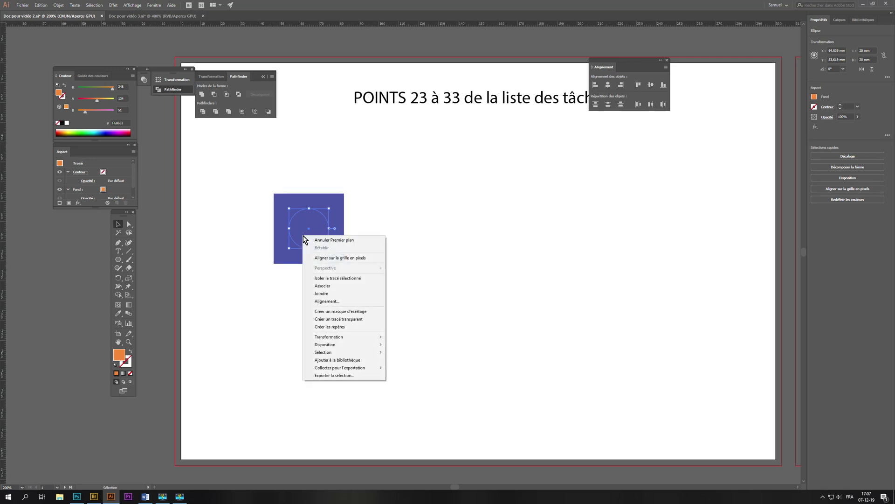
pyautogui.moveTo(329, 344)
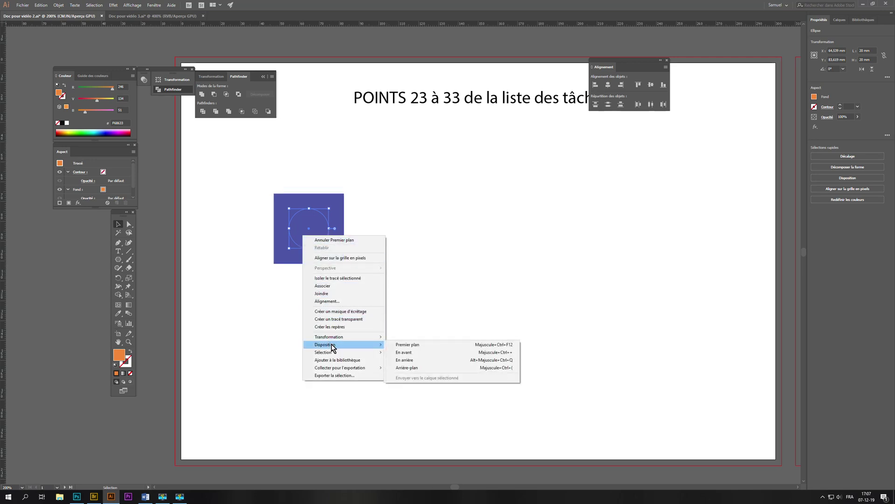
pyautogui.click(397, 344)
pyautogui.click(399, 339)
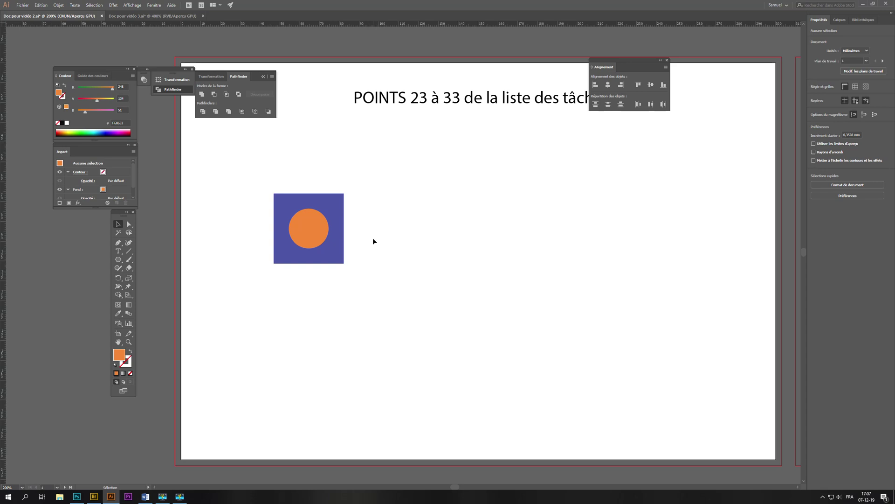
# Step: Move the blue square, orange circle and green triangle off the star so that all four shapes lie apart
pyautogui.moveTo(334, 253); pyautogui.dragTo(447, 254)
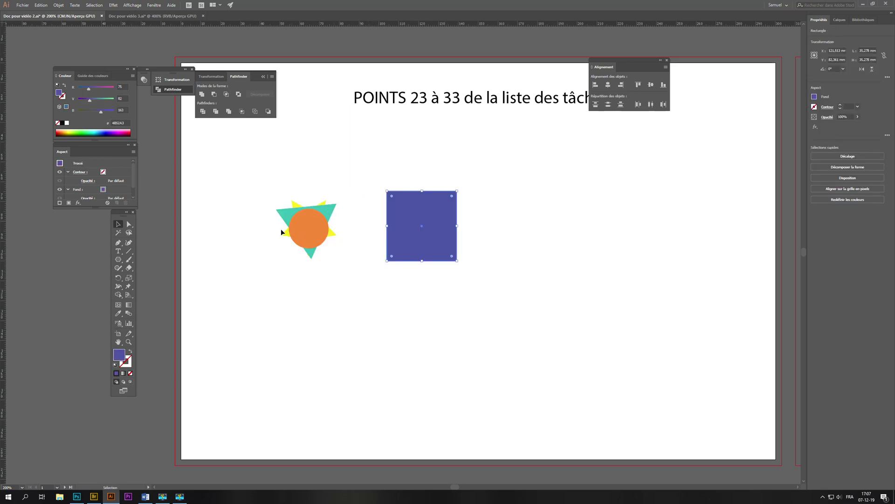
pyautogui.moveTo(312, 238); pyautogui.dragTo(344, 296)
pyautogui.moveTo(347, 264); pyautogui.dragTo(485, 370)
# Step: Select the square and star in turn with Direct Selection, try rounding the square's corners with its corner widgets, and undo the rounding
pyautogui.click(130, 224)
pyautogui.click(434, 229)
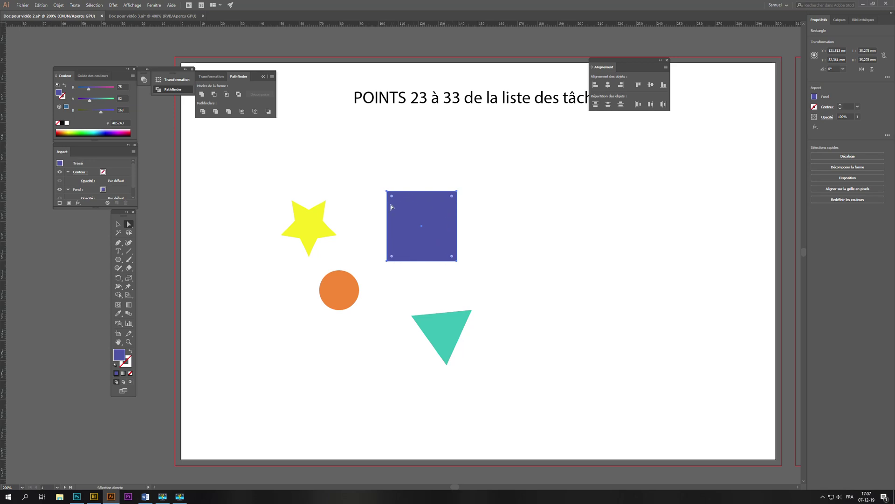
pyautogui.click(311, 228)
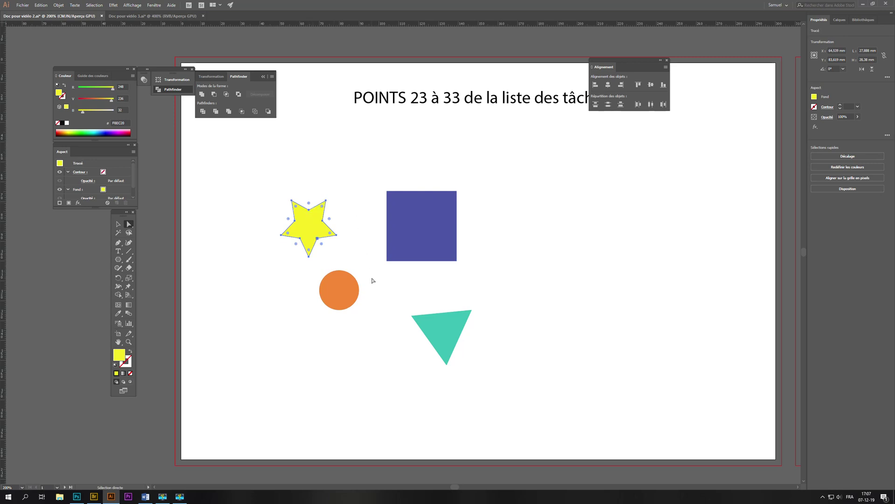
pyautogui.click(421, 229)
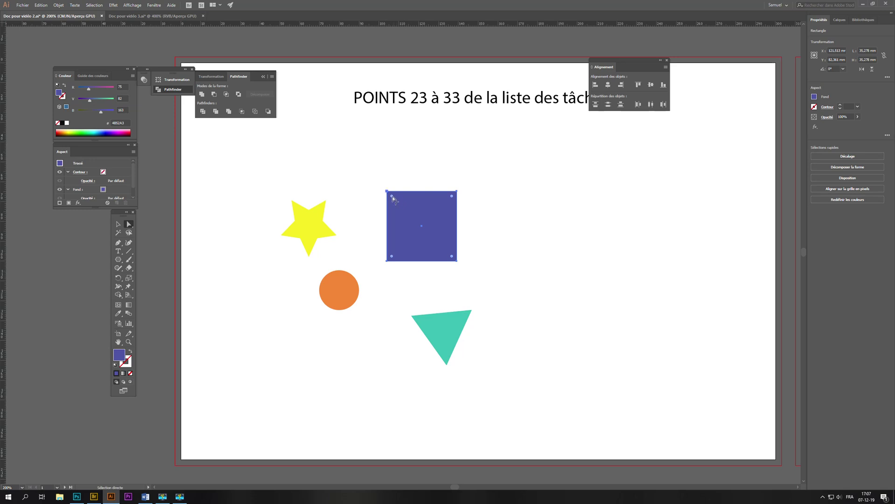
pyautogui.moveTo(393, 198); pyautogui.dragTo(400, 204)
pyautogui.hotkey('ctrl', 'z')
# Step: Round the yellow star's corners to a radius of about 3.75 mm, and round the green triangle's corners with its corner widget
pyautogui.click(305, 229)
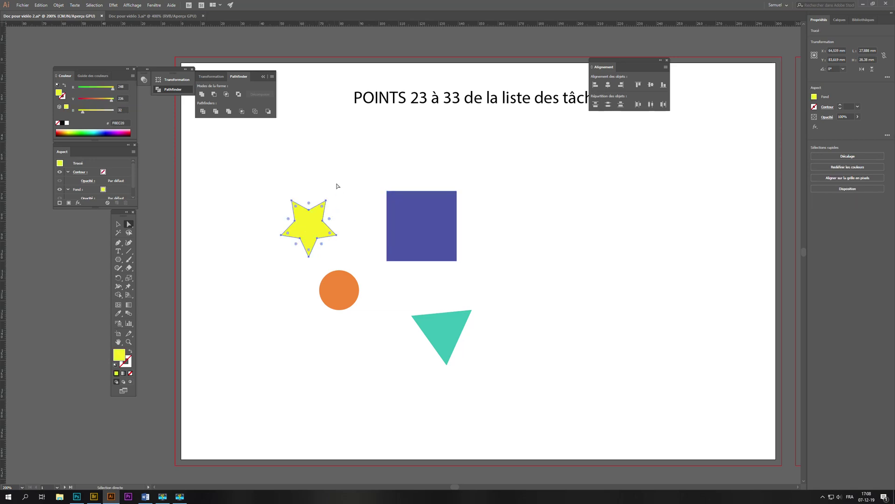
pyautogui.moveTo(322, 208); pyautogui.dragTo(306, 196)
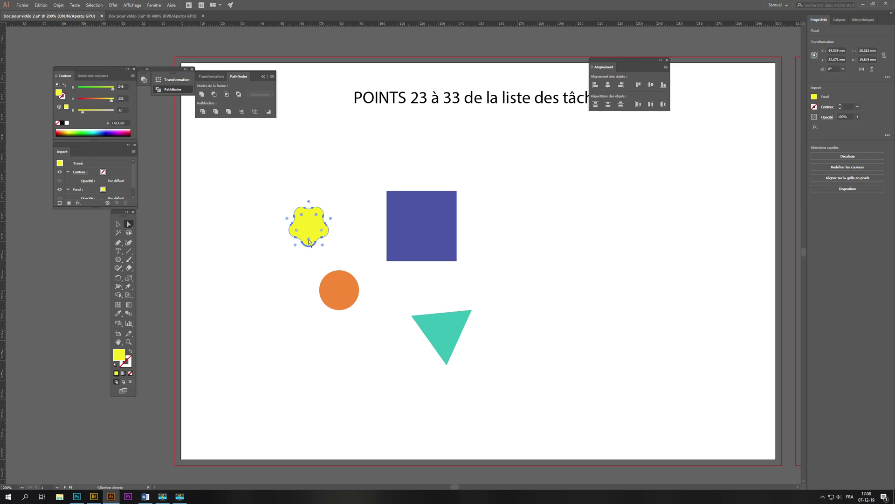
pyautogui.moveTo(443, 329); pyautogui.dragTo(445, 329)
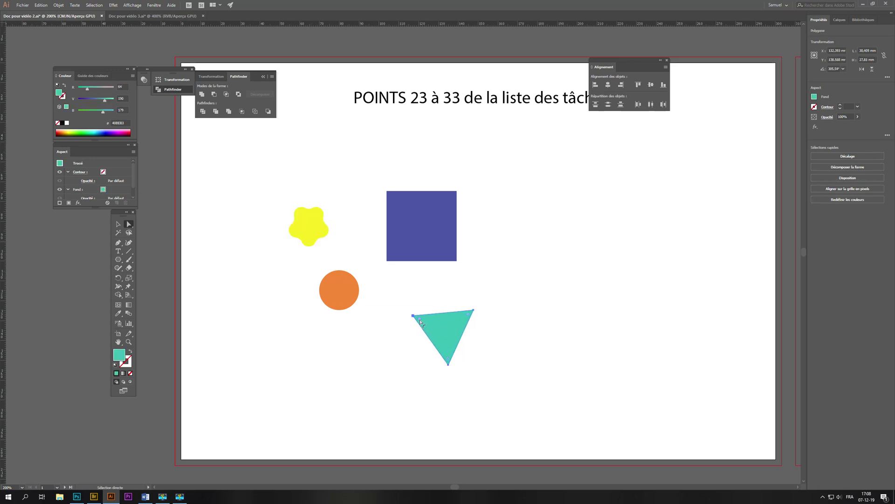
pyautogui.moveTo(420, 321); pyautogui.dragTo(434, 328)
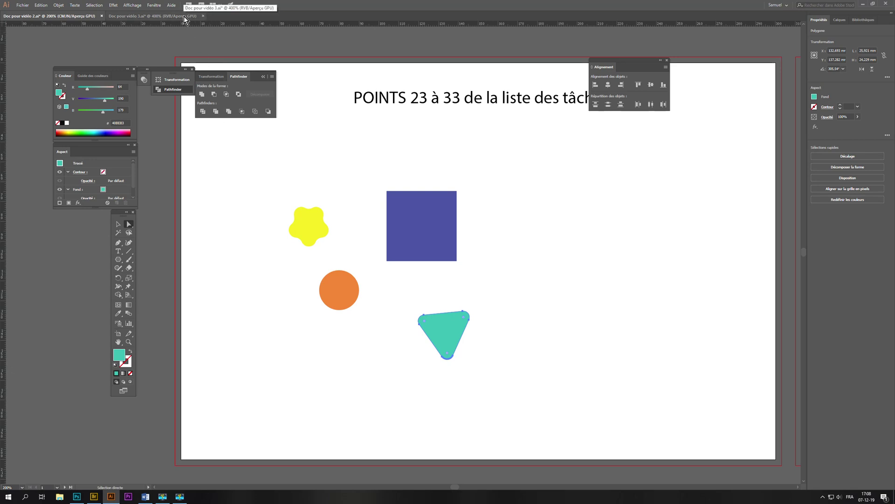
# Step: Show the Contour and Options d'objet panels and move Options d'objet clear of the Couleur panel
pyautogui.click(154, 6)
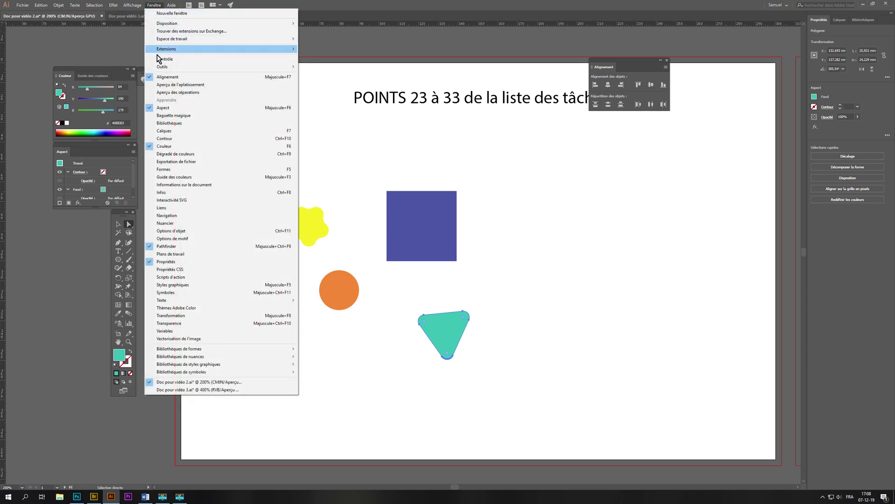
pyautogui.click(170, 138)
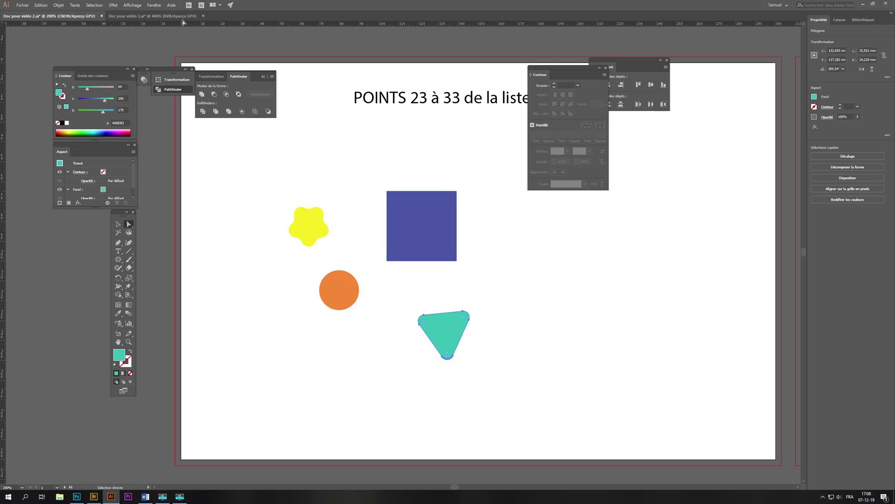
pyautogui.click(154, 5)
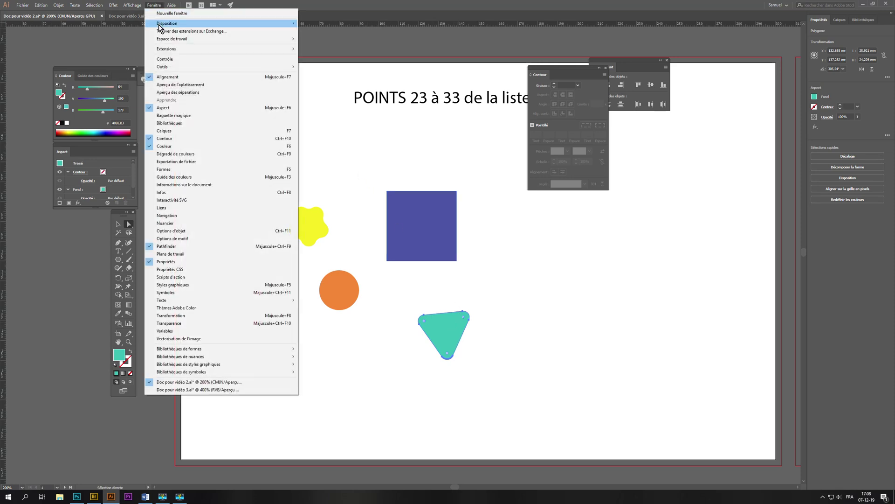
pyautogui.click(190, 234)
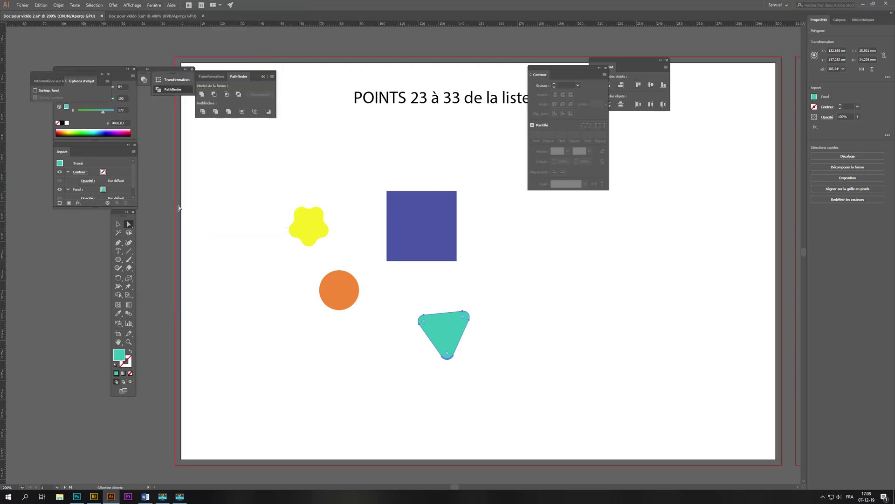
pyautogui.moveTo(61, 79); pyautogui.dragTo(195, 146)
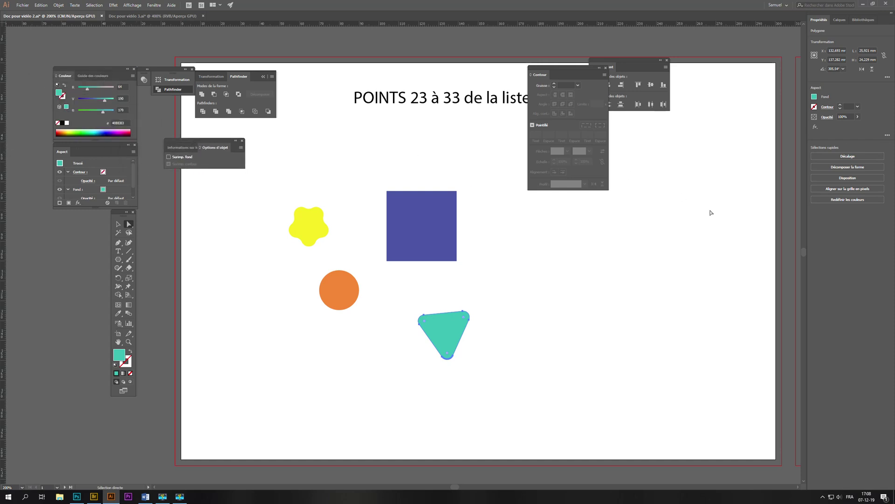
pyautogui.click(164, 499)
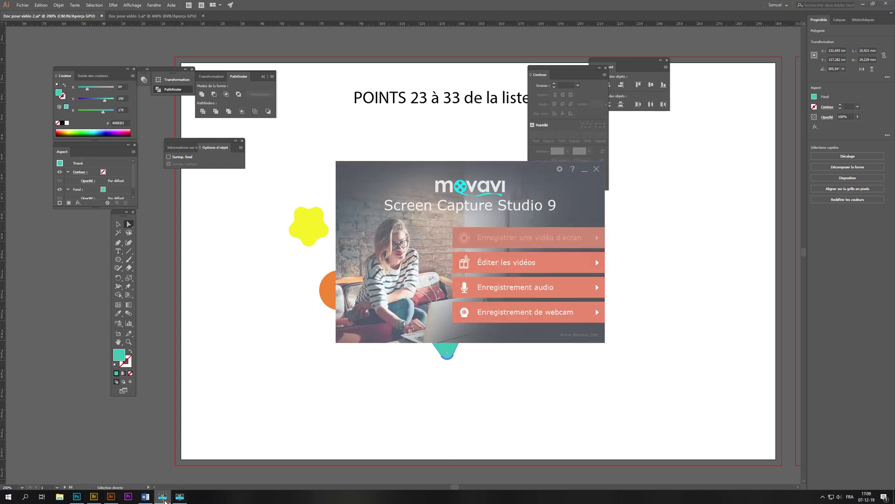
pyautogui.click(181, 498)
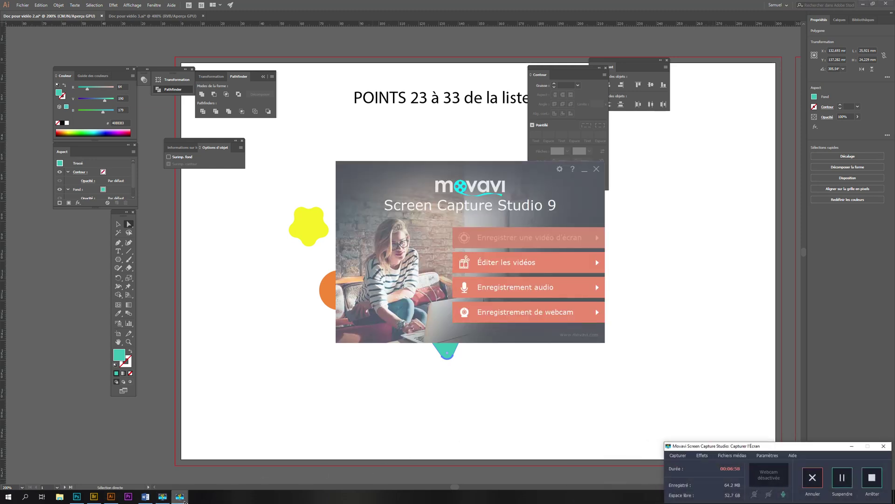
pyautogui.click(845, 479)
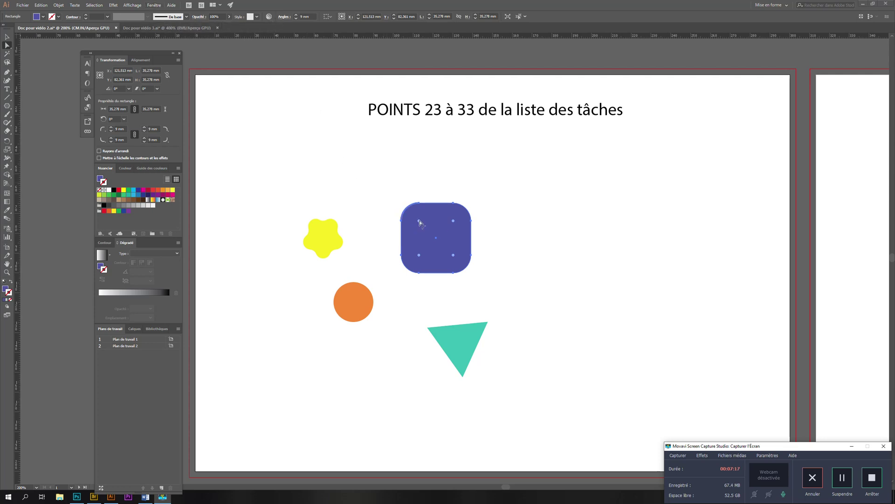
# Step: Set the square's corner radius to about 7.25 mm and try the round, inverted round and chamfer corner types, ending with chamfer
pyautogui.moveTo(419, 221)
pyautogui.mouseDown()
pyautogui.moveTo(424, 227)
pyautogui.moveTo(415, 217)
pyautogui.mouseUp()
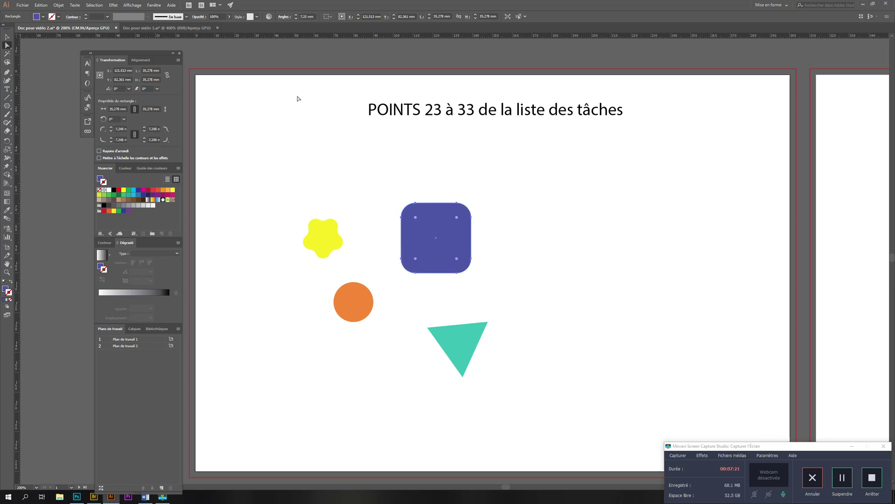
pyautogui.click(281, 18)
pyautogui.click(273, 29)
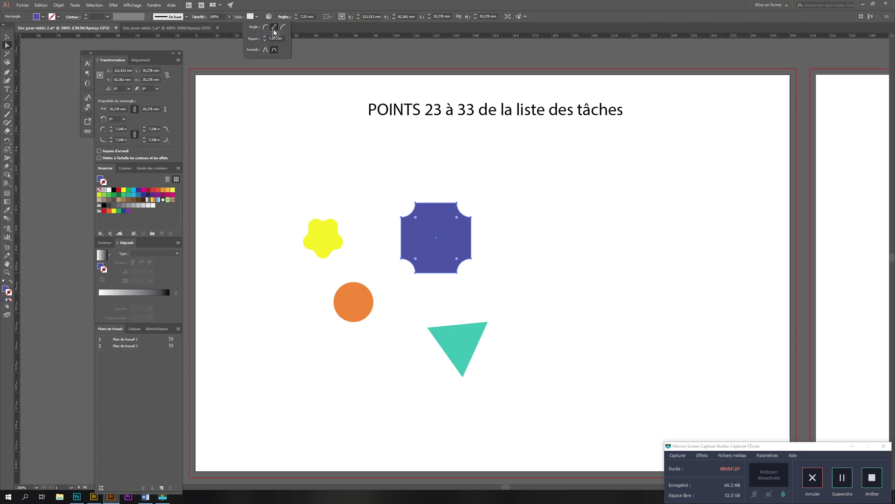
pyautogui.click(284, 27)
pyautogui.click(265, 28)
pyautogui.click(274, 28)
pyautogui.click(283, 28)
# Step: Change the yellow star's corners to the inverted round corner type
pyautogui.click(320, 241)
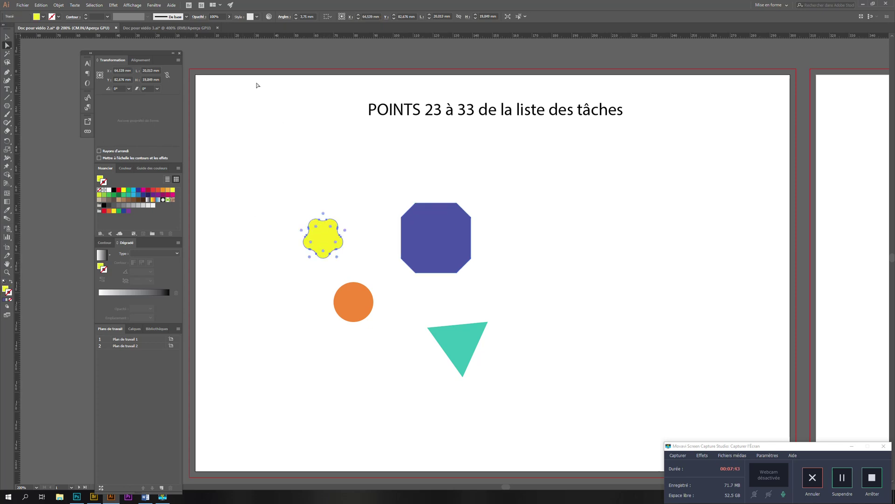
pyautogui.click(282, 17)
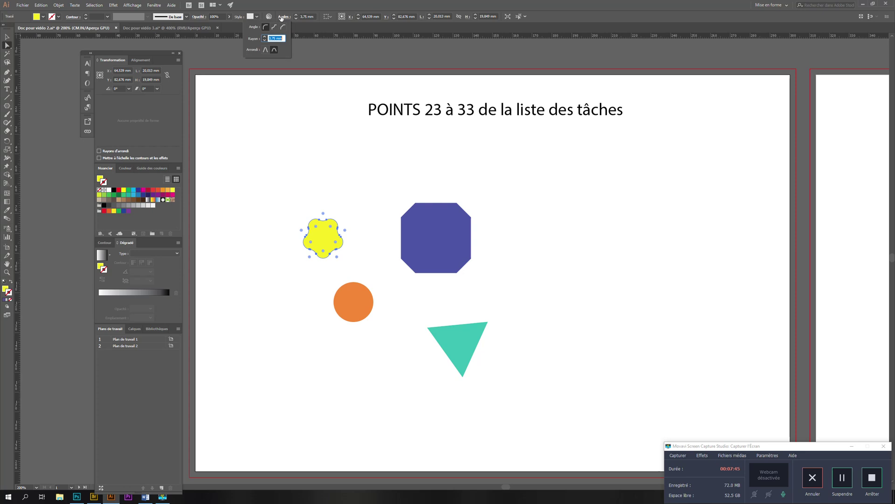
pyautogui.click(276, 29)
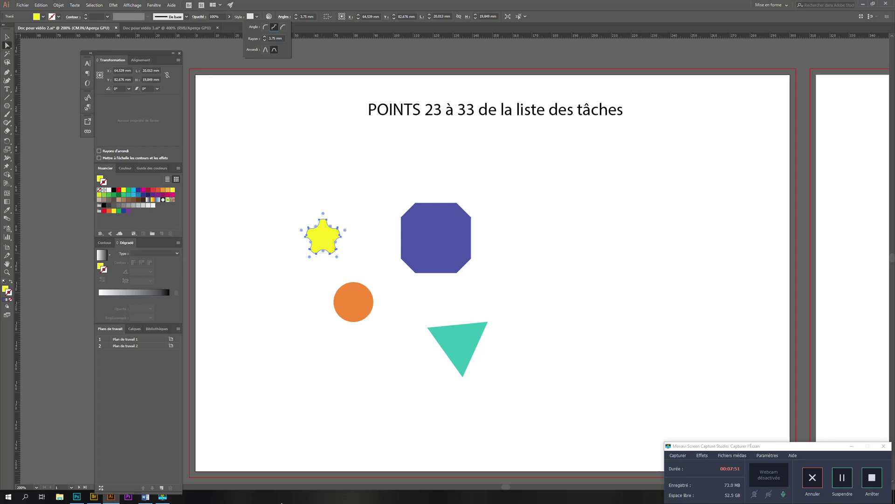
# Step: Switch to the task list in Word, highlight item 24 about repetition and rotation around an axis, and return to Illustrator
pyautogui.click(145, 496)
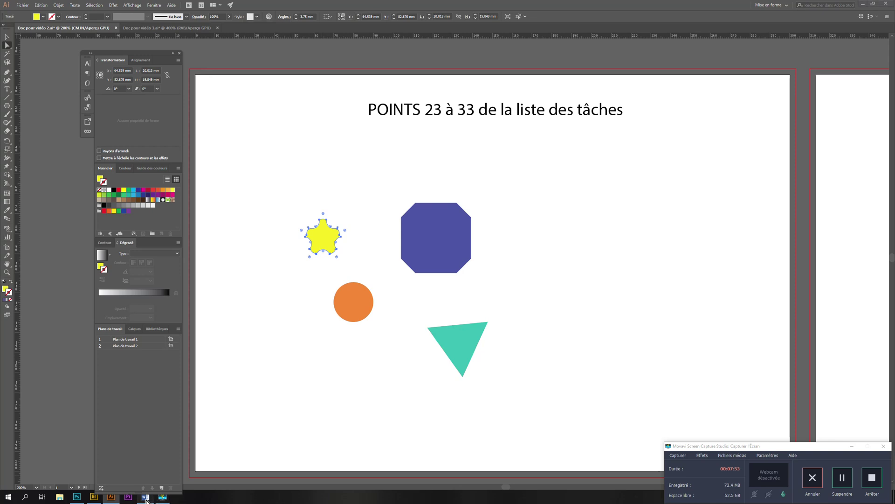
pyautogui.click(413, 457)
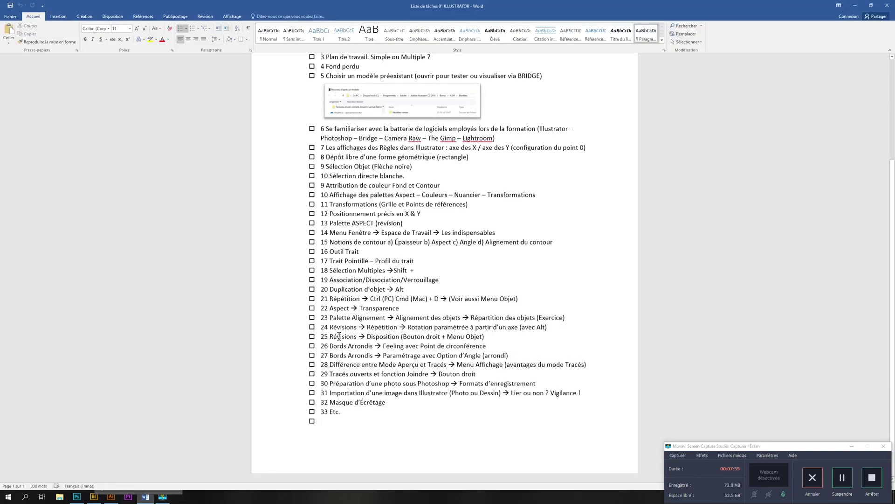
pyautogui.moveTo(329, 327); pyautogui.dragTo(558, 330)
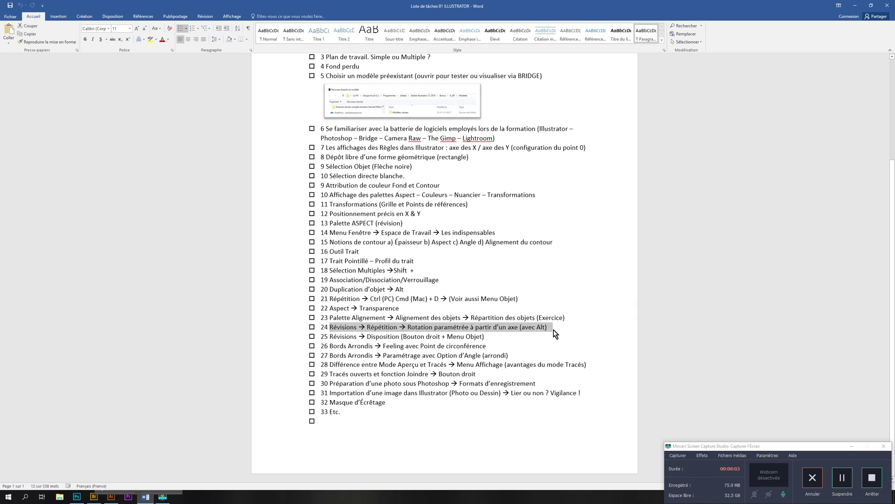
pyautogui.hotkey('alt', 'Tab')
# Step: Select all four shapes and move them together to the left edge of the artboard
pyautogui.moveTo(294, 159); pyautogui.dragTo(536, 423)
pyautogui.moveTo(463, 354); pyautogui.dragTo(258, 335)
pyautogui.moveTo(372, 315); pyautogui.dragTo(372, 314)
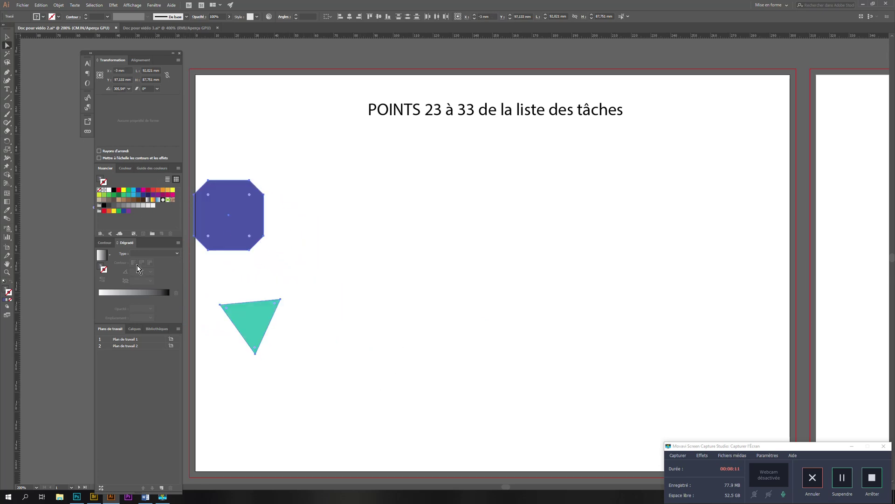
# Step: Draw a yellow circle about 9.26 mm in diameter with the Ellipse tool in the artboard's empty upper middle
pyautogui.click(8, 106)
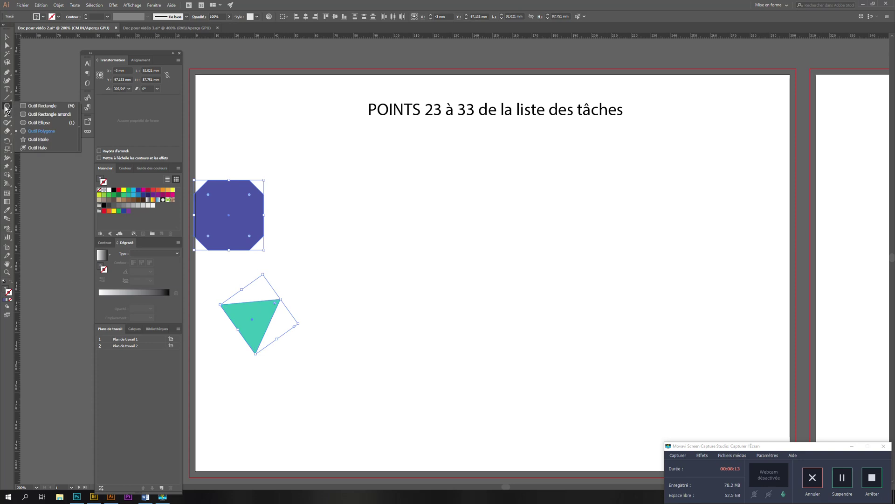
pyautogui.click(37, 122)
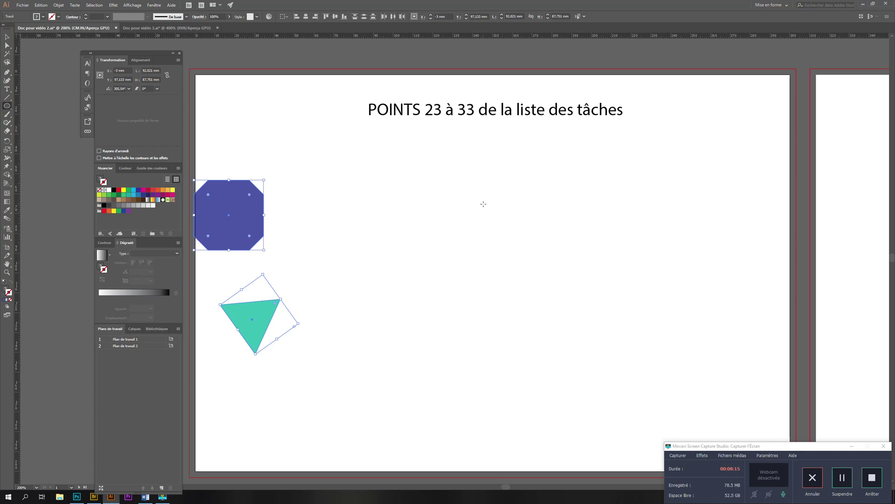
pyautogui.moveTo(483, 203); pyautogui.dragTo(502, 223)
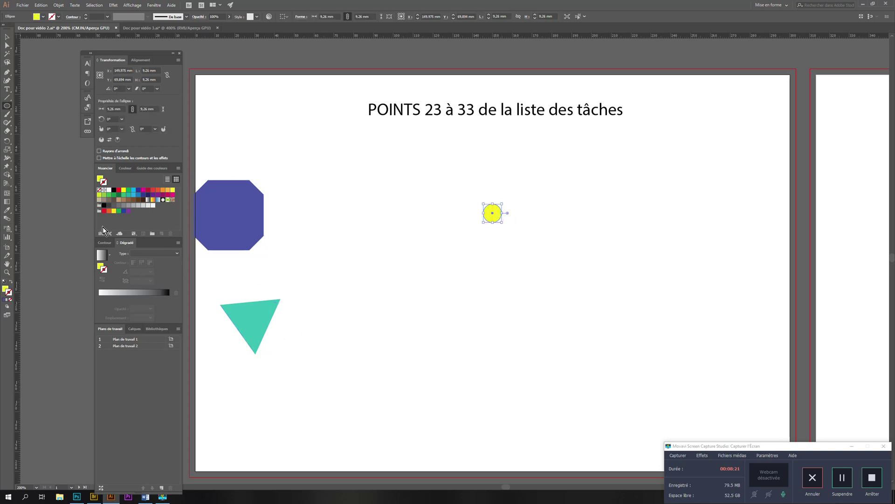
# Step: Place a vertical guide through the yellow circle's centre and a horizontal guide below the circle at about Y 100.5 mm
pyautogui.click(8, 140)
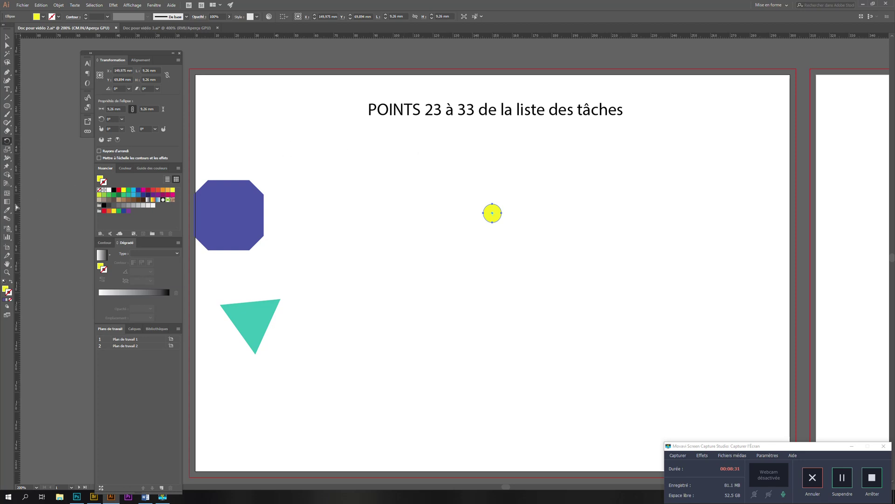
pyautogui.click(493, 263)
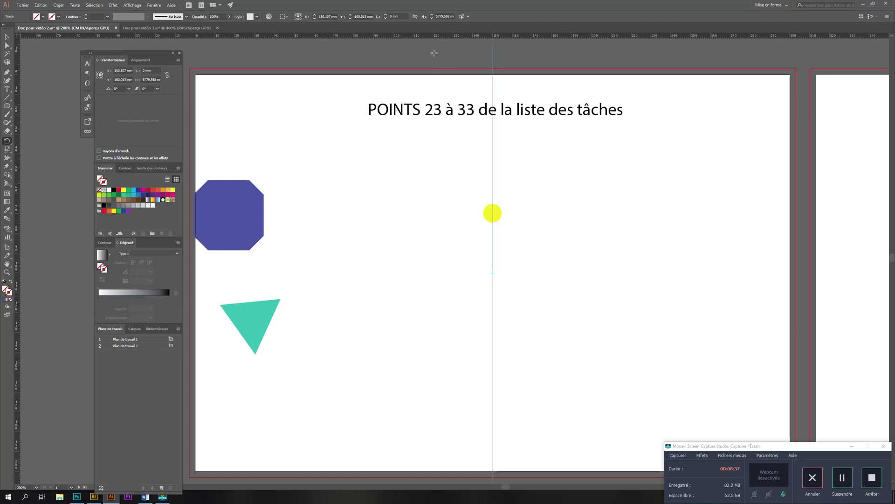
pyautogui.moveTo(426, 36); pyautogui.dragTo(438, 244)
pyautogui.moveTo(439, 287); pyautogui.dragTo(440, 274)
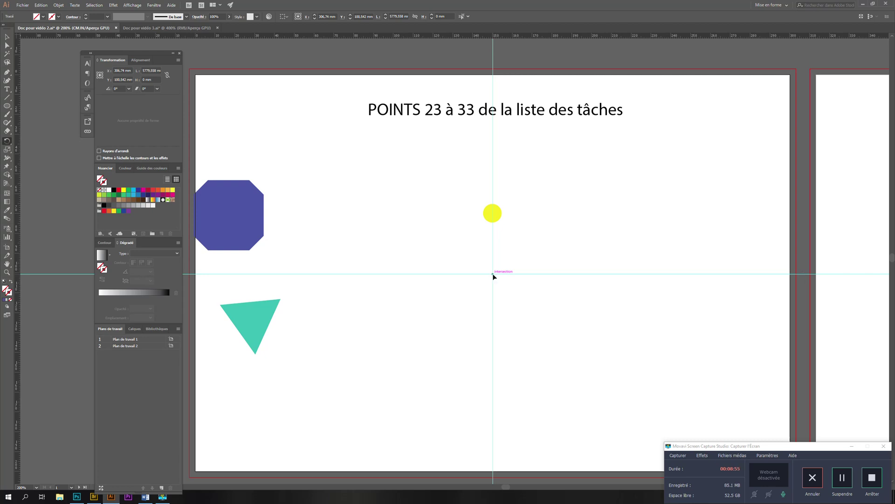
pyautogui.keyDown('alt'); pyautogui.click(494, 274); pyautogui.keyUp('alt')
pyautogui.moveTo(444, 210); pyautogui.dragTo(620, 171)
pyautogui.write('30')
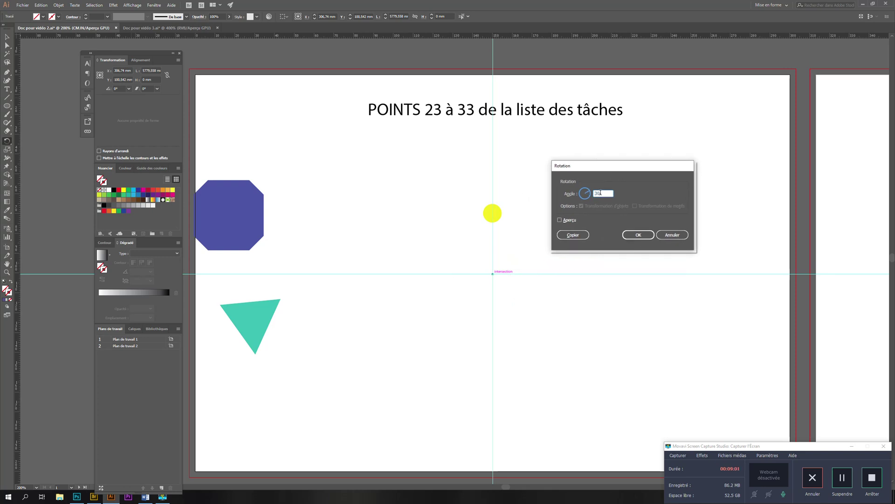
pyautogui.moveTo(622, 167); pyautogui.dragTo(641, 146)
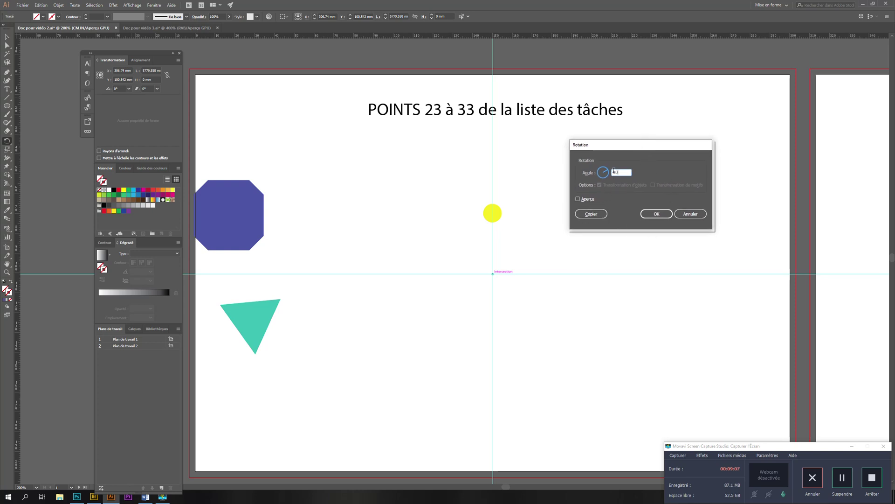
pyautogui.write('-')
pyautogui.click(578, 200)
pyautogui.click(579, 200)
pyautogui.click(578, 199)
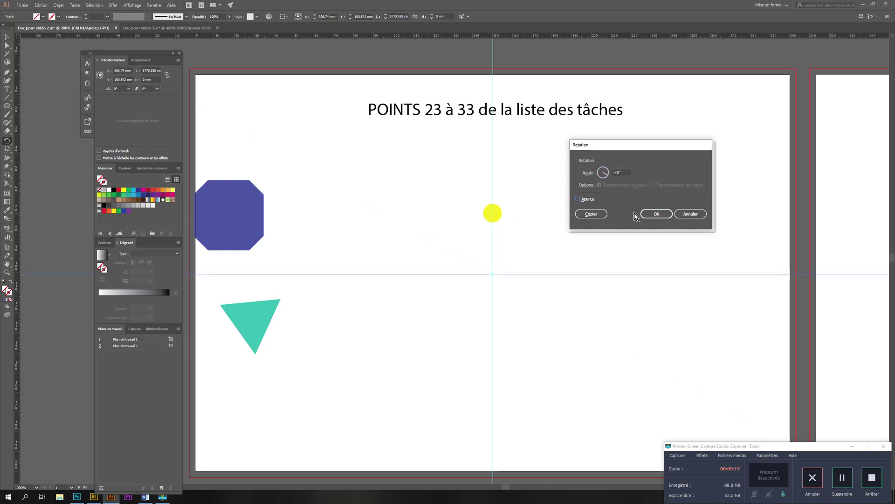
pyautogui.click(686, 214)
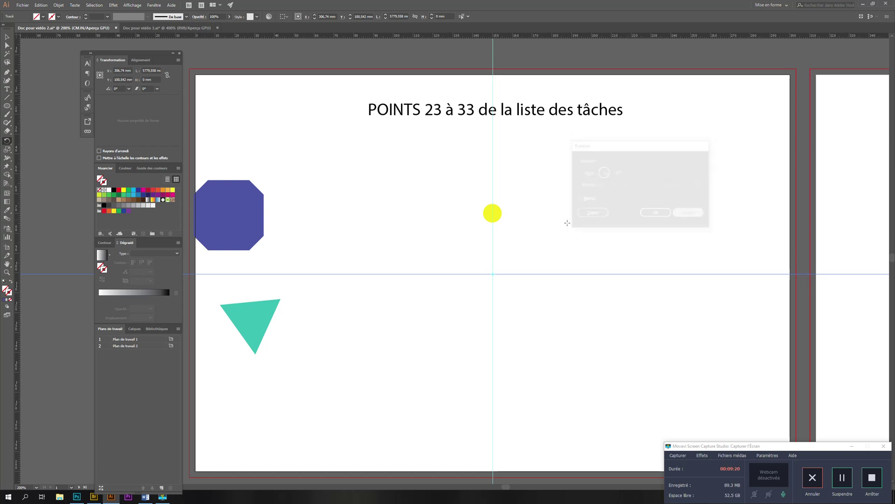
# Step: Float the toolbox over the artboard and make a copy of the yellow circle rotated 30° around the guides' intersection
pyautogui.click(494, 213)
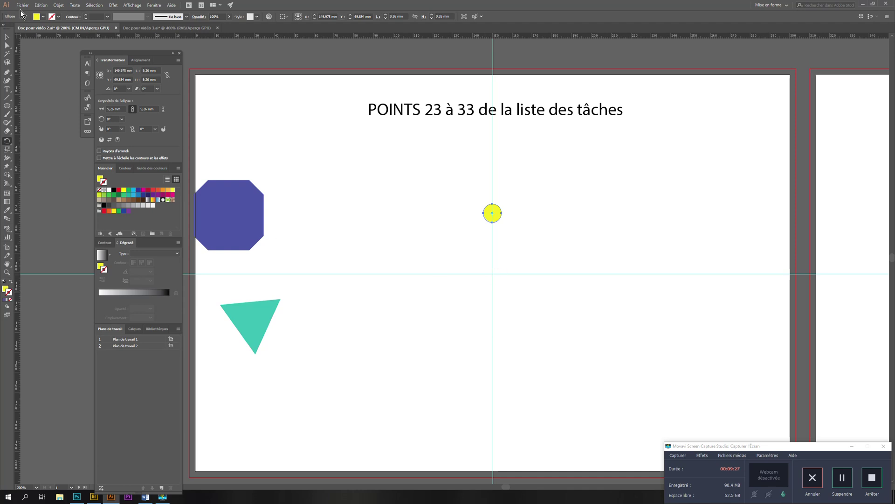
pyautogui.moveTo(11, 28); pyautogui.dragTo(322, 95)
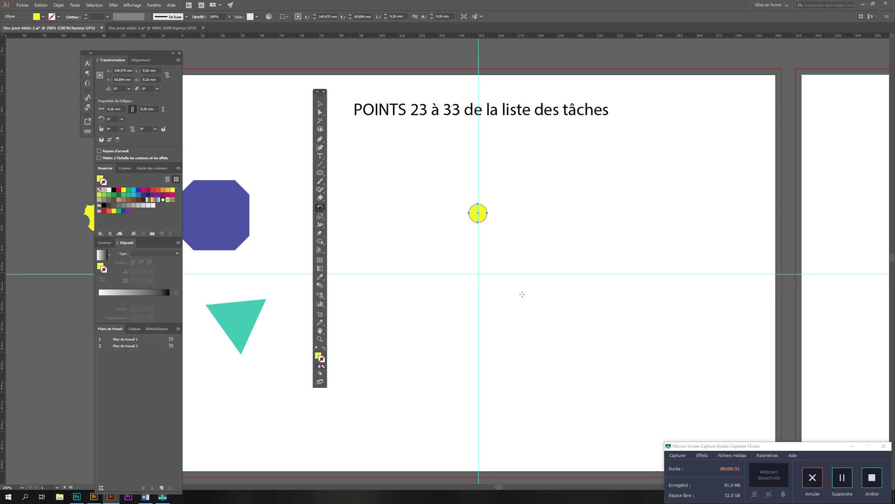
pyautogui.keyDown('alt'); pyautogui.click(478, 274); pyautogui.keyUp('alt')
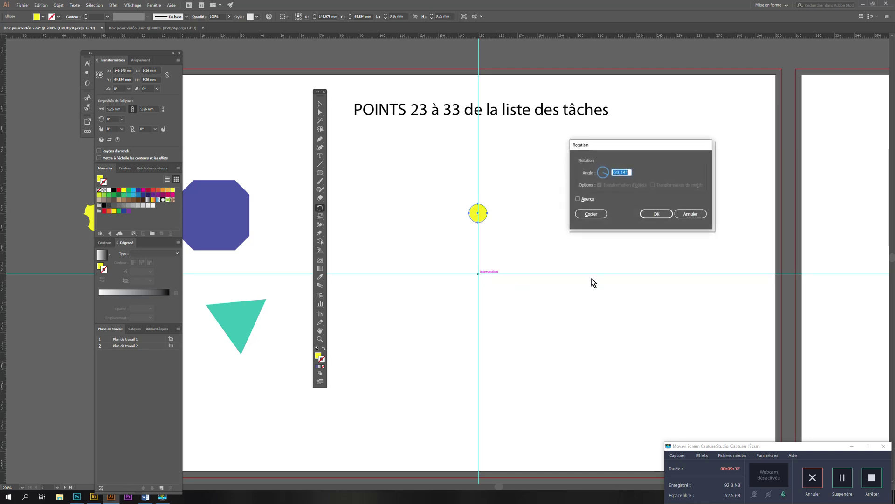
pyautogui.write('30')
pyautogui.click(592, 199)
pyautogui.click(592, 200)
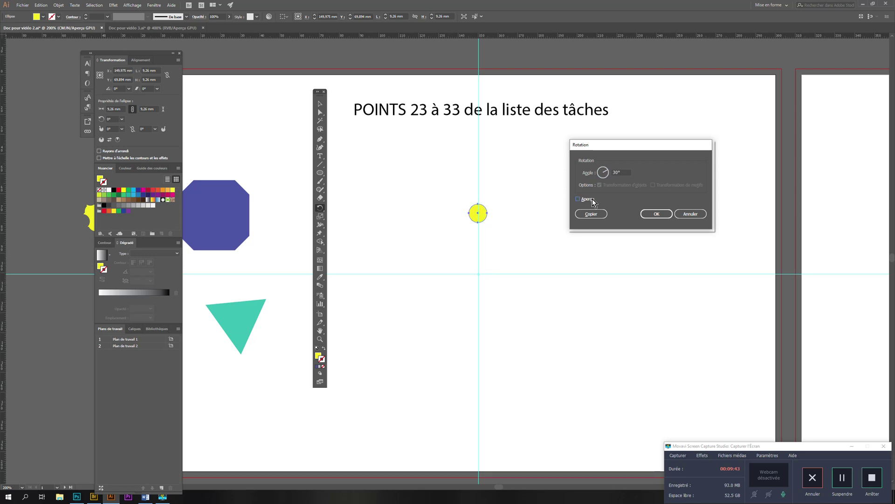
pyautogui.click(592, 200)
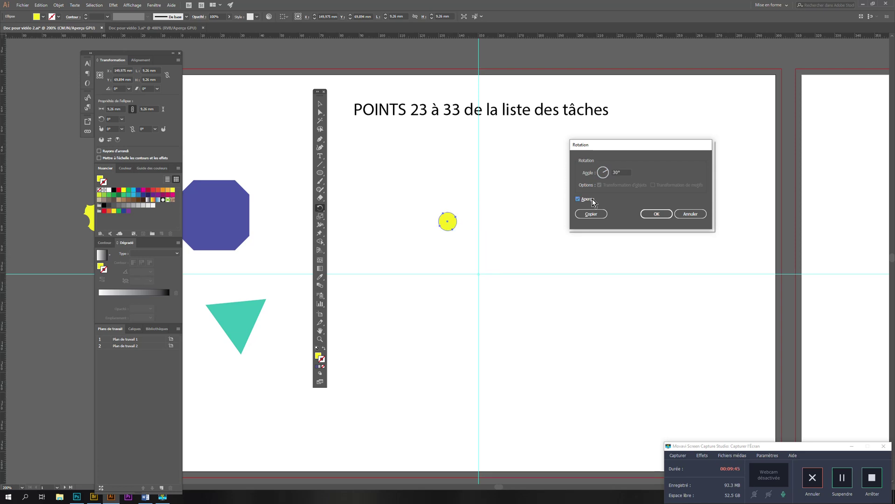
pyautogui.click(592, 200)
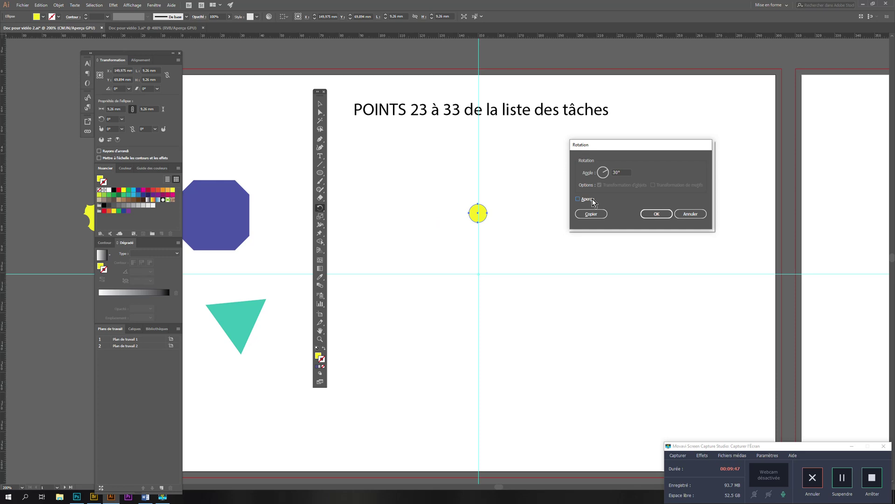
pyautogui.click(591, 213)
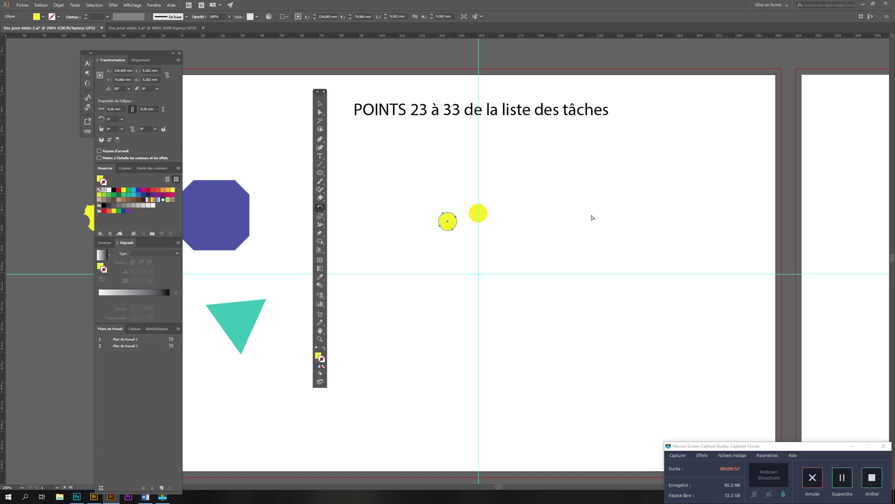
# Step: Repeat the 30° rotated copy ten more times to complete a ring of twelve yellow circles
pyautogui.hotkey('ctrl', 'd')
pyautogui.hotkey('ctrl', 'd')
pyautogui.hotkey('ctrl', 'd')
pyautogui.hotkey('ctrl', 'd')
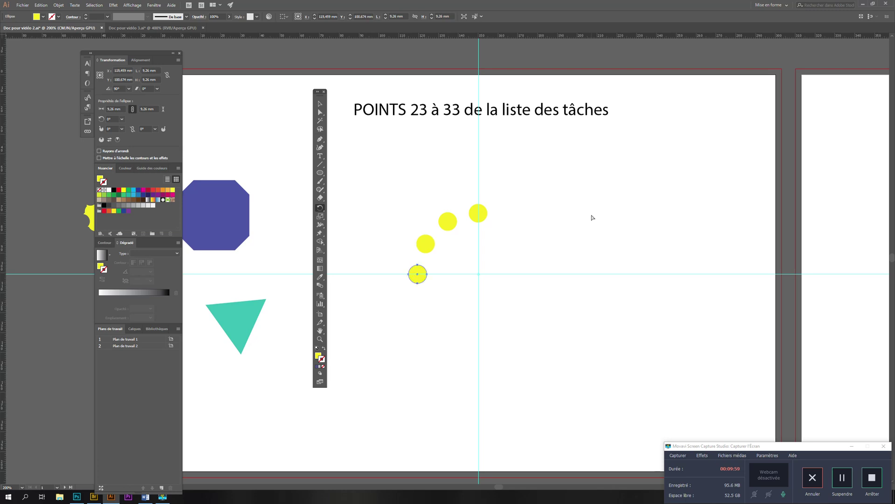
pyautogui.hotkey('ctrl', 'd')
pyautogui.hotkey('ctrl', 'd')
pyautogui.hotkey('ctrl', 'd')
pyautogui.hotkey('ctrl', 'd')
pyautogui.hotkey('ctrl', 'd')
pyautogui.hotkey('ctrl', 'd')
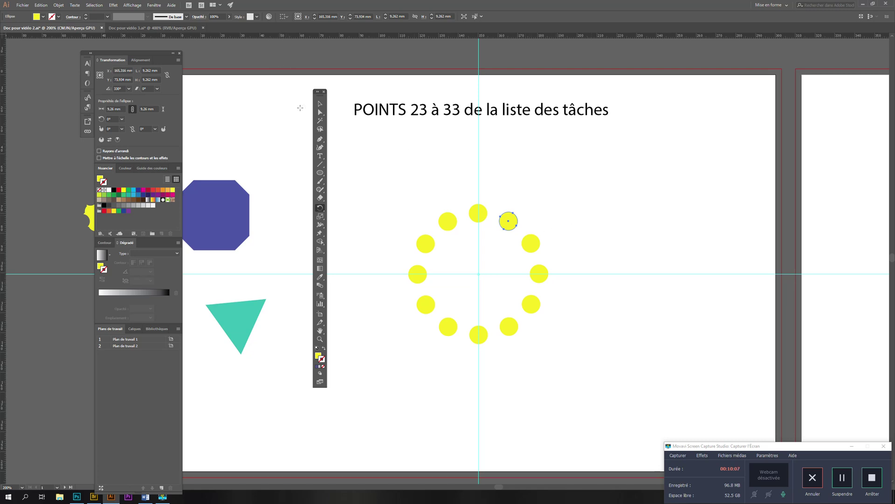
# Step: Switch to the task list in Word, highlight item 25 and then item 26 on rounded edges, and return to Illustrator
pyautogui.hotkey('alt', 'Tab')
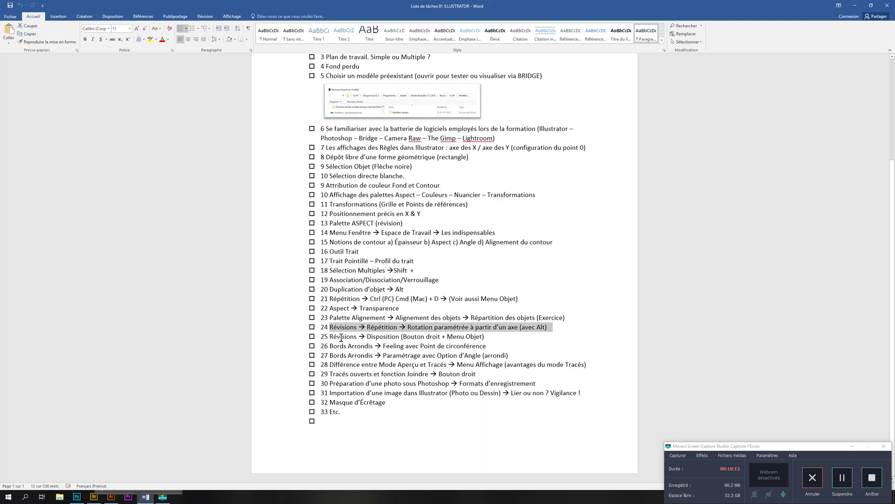
pyautogui.moveTo(330, 339); pyautogui.dragTo(488, 338)
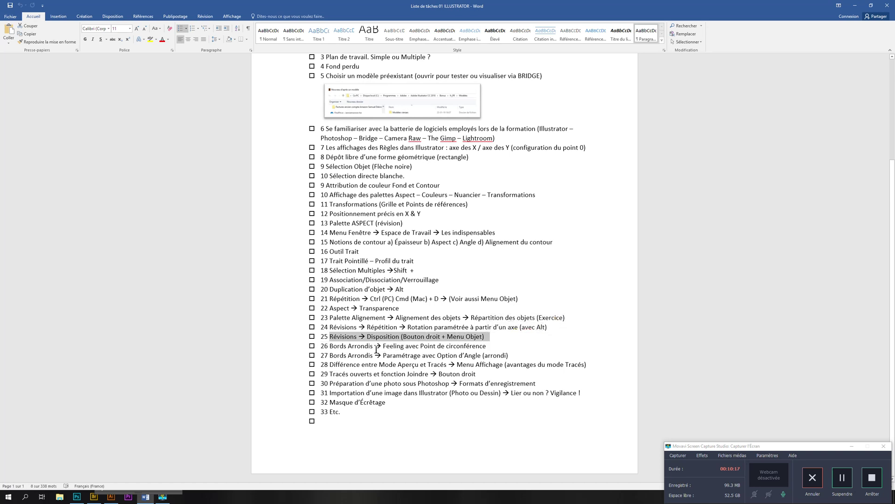
pyautogui.moveTo(331, 345); pyautogui.dragTo(476, 349)
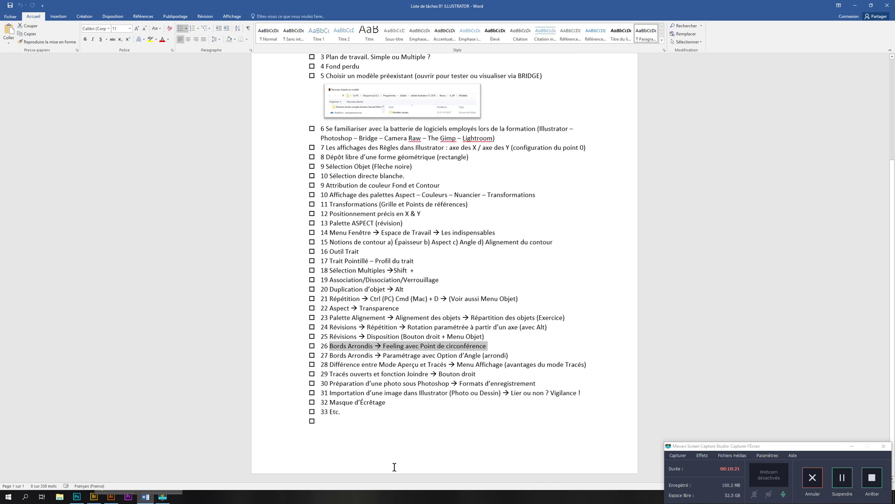
pyautogui.hotkey('alt', 'Tab')
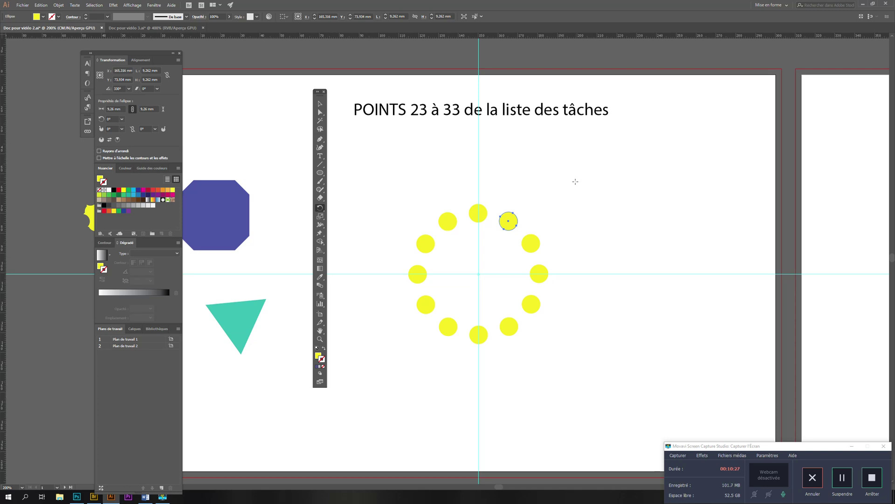
# Step: Deselect everything and create a 50 × 50 mm rounded rectangle with a 5 mm corner radius beside the ring of circles
pyautogui.hotkey('ctrl', 'shift', 'a')
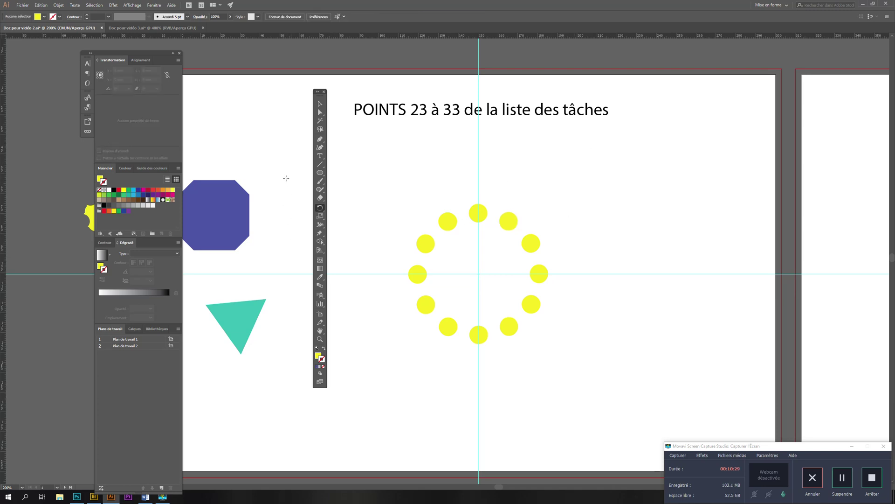
pyautogui.click(320, 172)
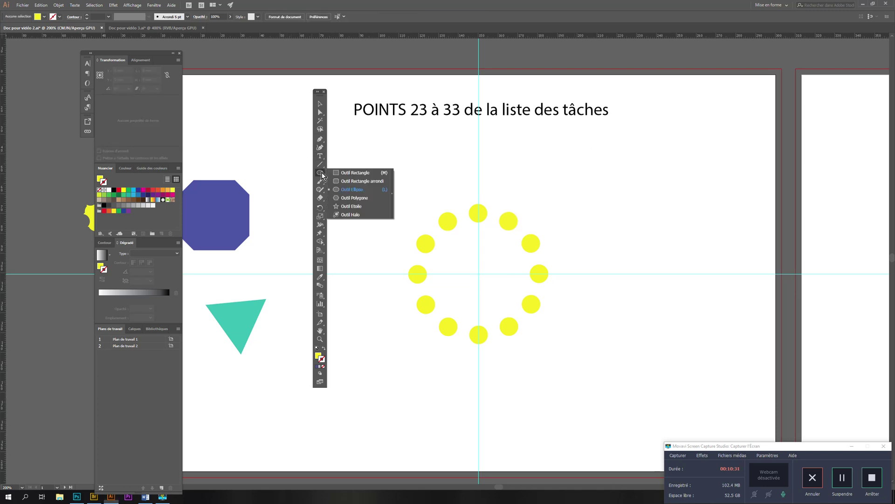
pyautogui.click(351, 181)
pyautogui.click(594, 169)
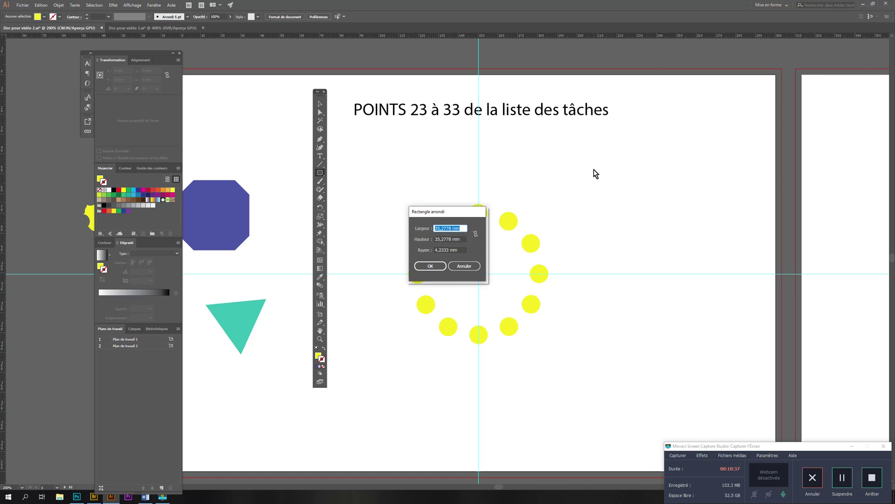
pyautogui.write('50')
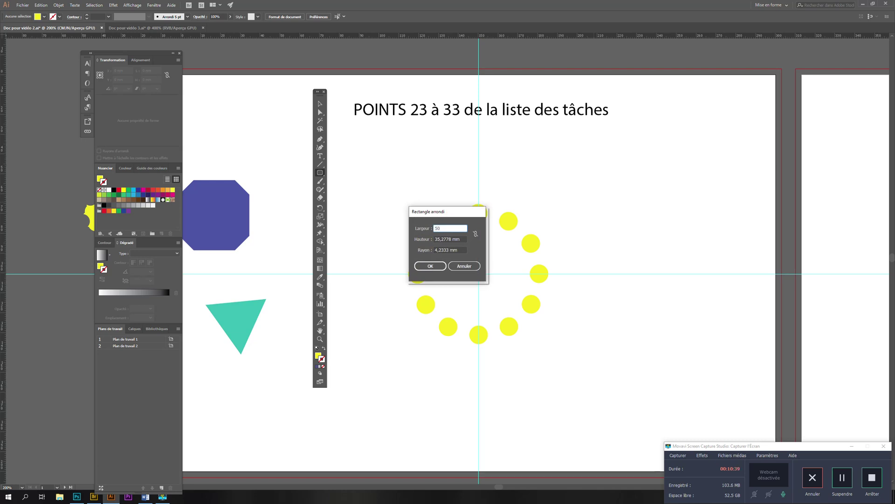
pyautogui.press('Tab')
pyautogui.write('5')
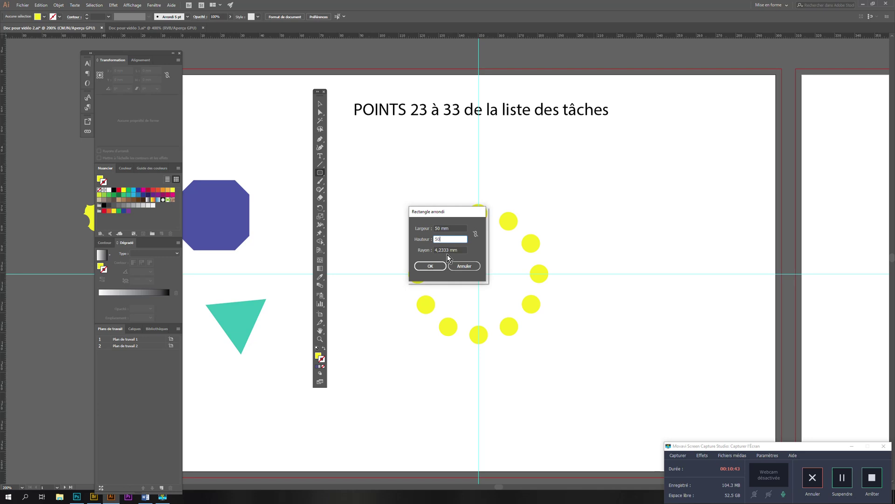
pyautogui.press('Tab')
pyautogui.write('5')
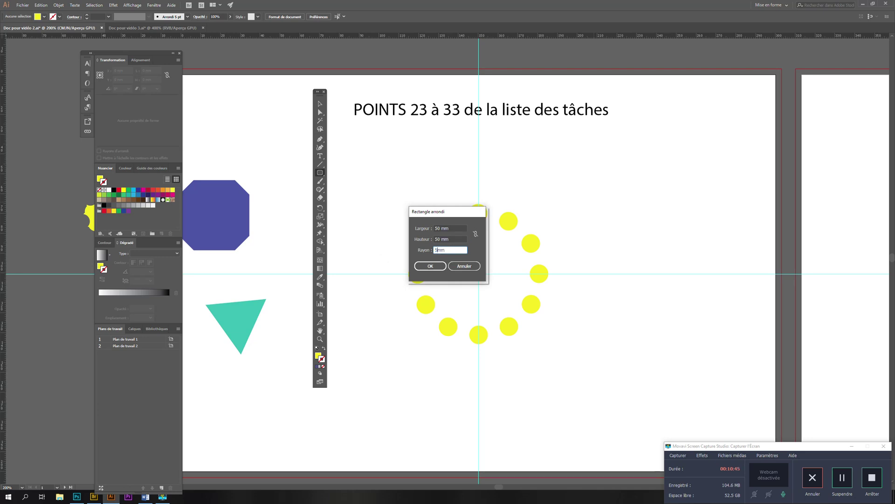
pyautogui.click(438, 265)
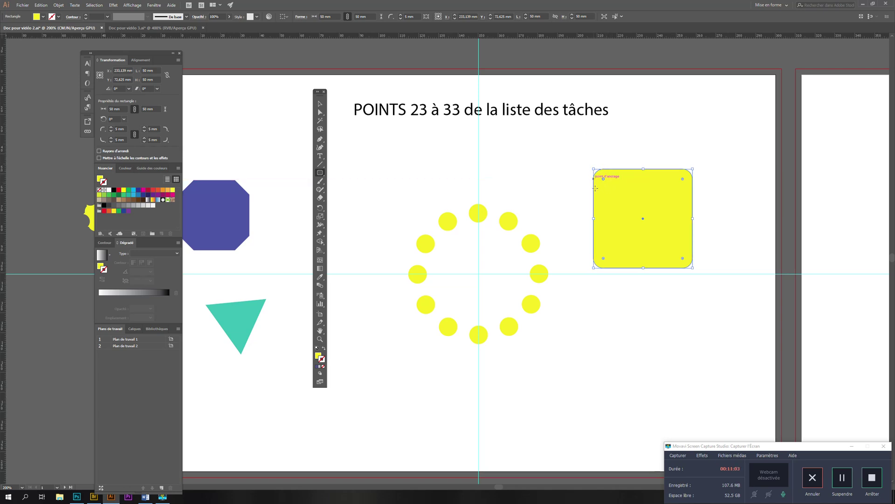
# Step: Round the rectangle's upper-left corner separately, then enlarge all corners together to about 28 mm there and 18.5 mm elsewhere
pyautogui.moveTo(603, 180); pyautogui.dragTo(623, 199)
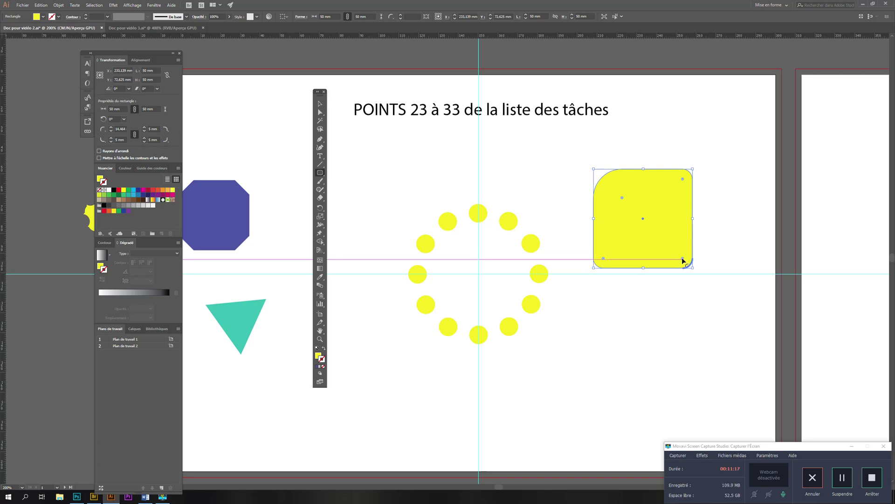
pyautogui.moveTo(684, 260)
pyautogui.mouseDown()
pyautogui.moveTo(670, 247)
pyautogui.moveTo(682, 258)
pyautogui.mouseUp()
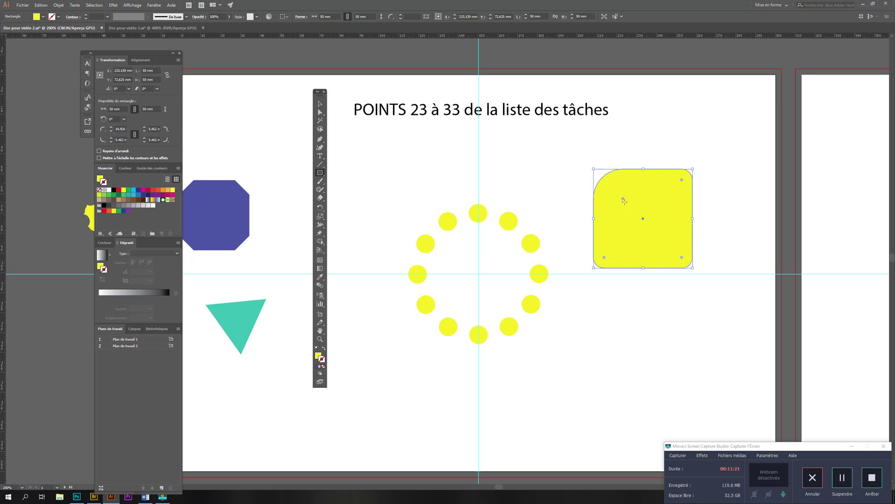
pyautogui.moveTo(623, 201); pyautogui.dragTo(656, 230)
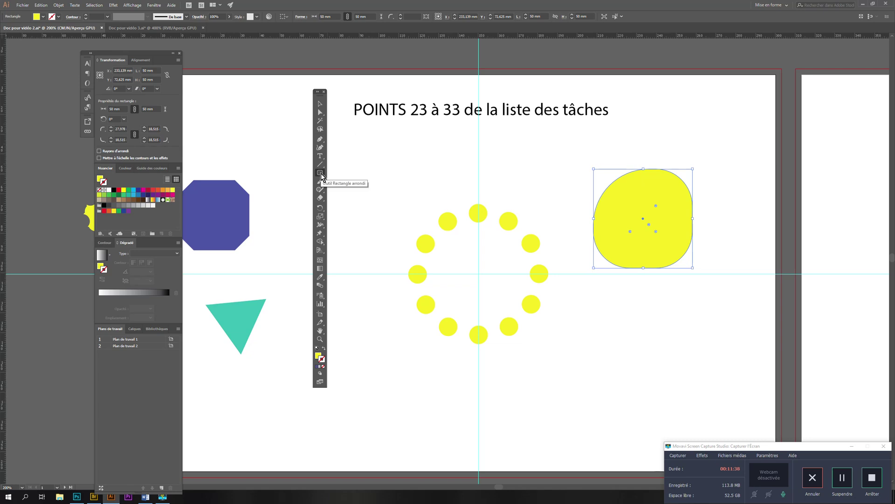
# Step: Delete the yellow rounded rectangle, keeping the Rounded Rectangle tool active
pyautogui.click(321, 113)
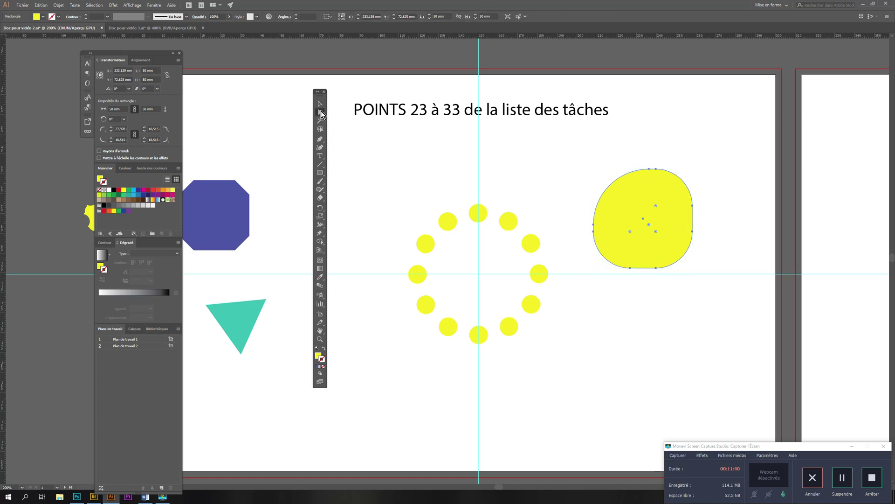
pyautogui.click(320, 175)
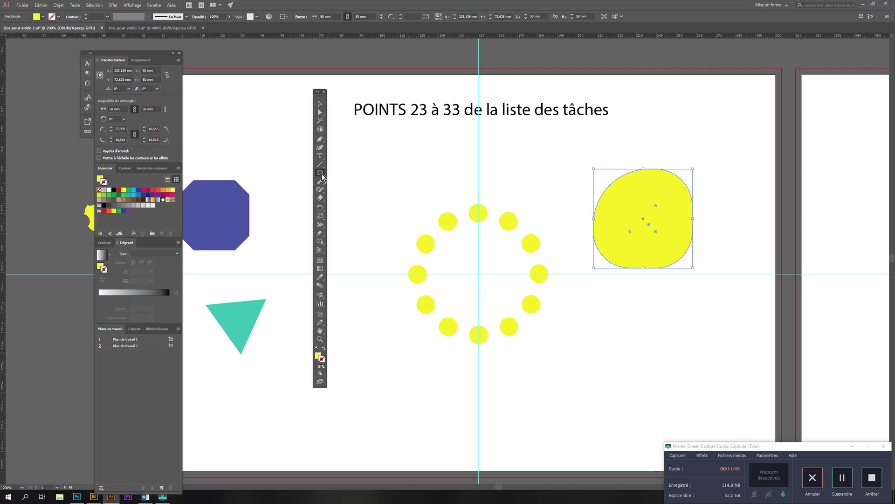
pyautogui.press('Delete')
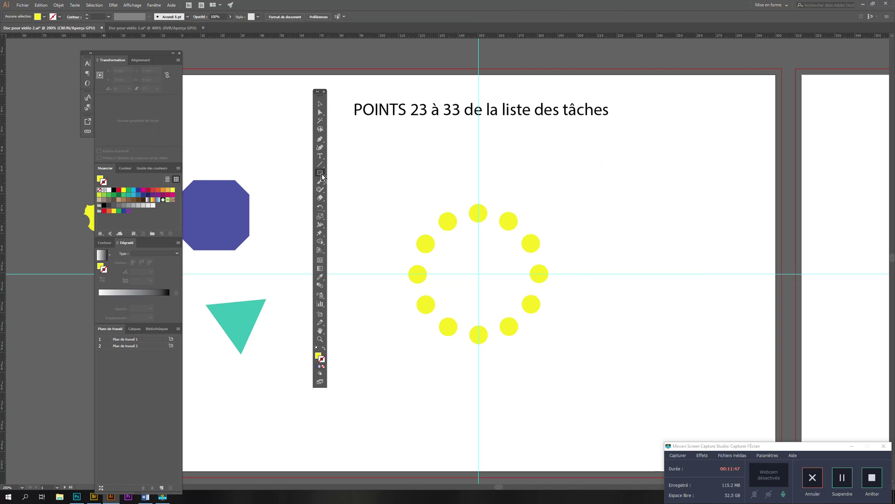
# Step: Switch to the task list in Word and highlight item 28 about the difference between preview and outline modes
pyautogui.hotkey('alt', 'Tab')
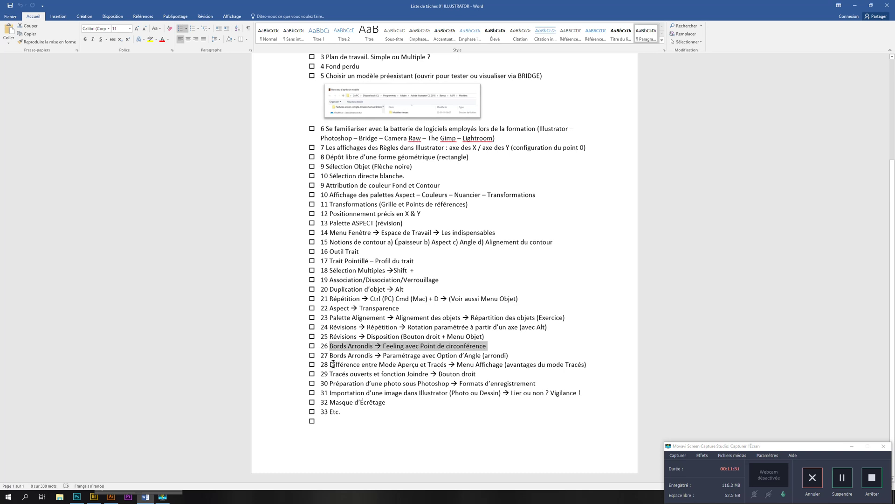
pyautogui.moveTo(329, 364); pyautogui.dragTo(596, 368)
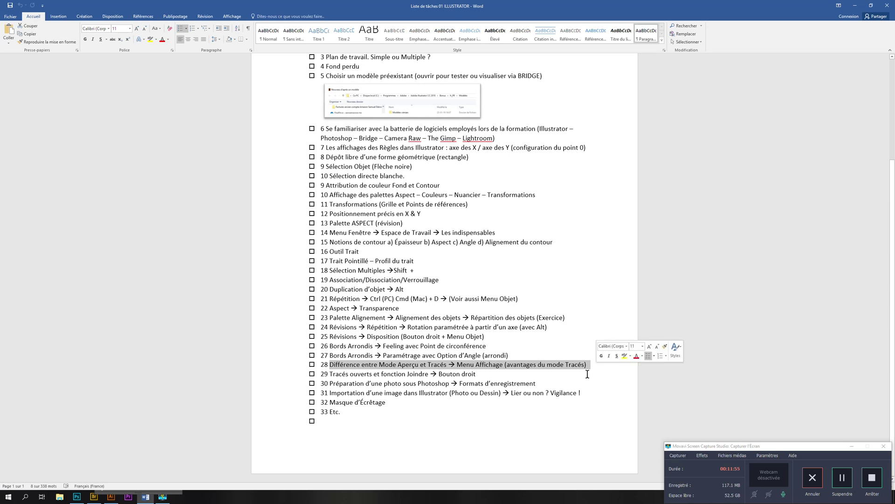
# Step: Highlight item 29 about open paths and Joindre in the task list, and bring up Doc pour vidéo 3.ai in Illustrator
pyautogui.moveTo(329, 374); pyautogui.dragTo(482, 373)
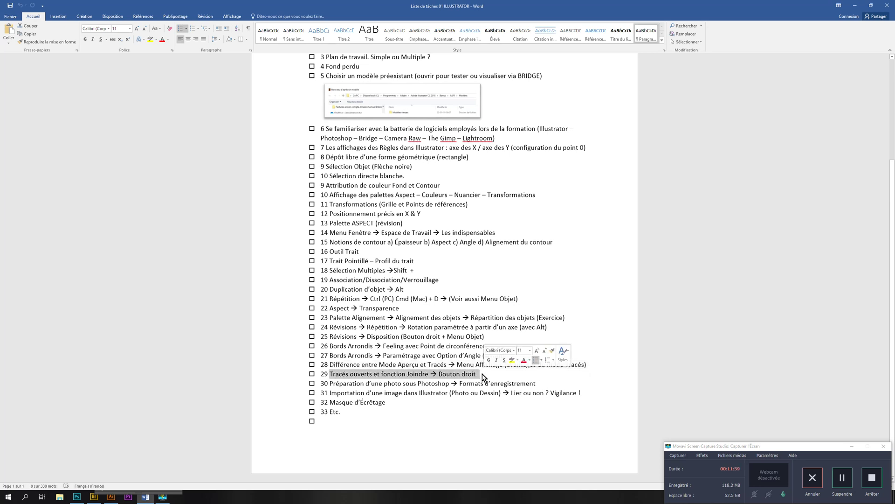
pyautogui.hotkey('alt', 'Tab')
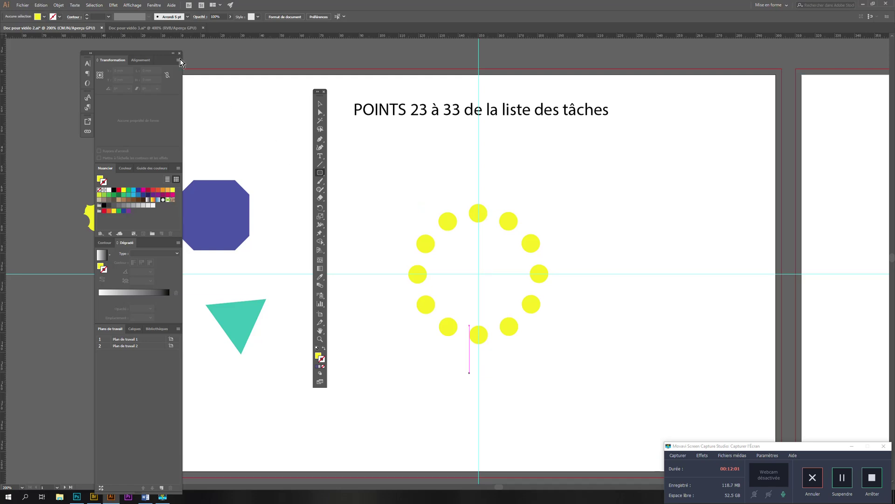
pyautogui.click(167, 28)
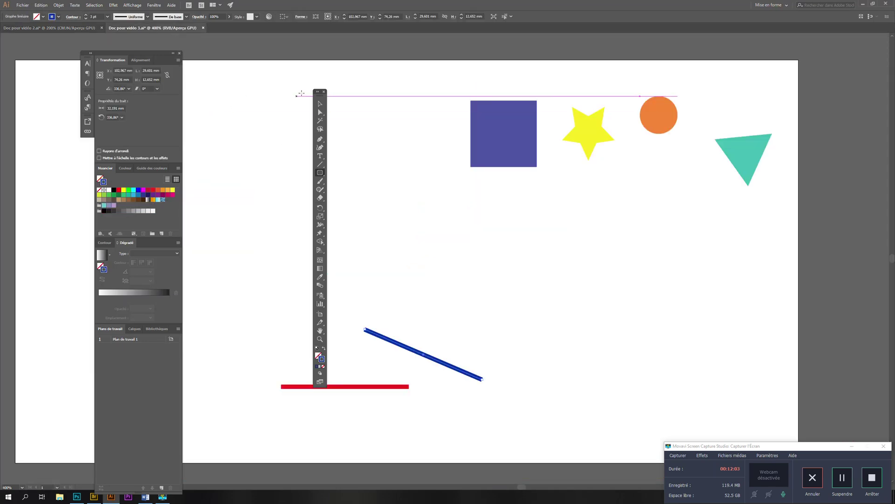
# Step: Reposition the blue line above the red line, centred at about X 93 mm, Y 69 mm, and deselect it
pyautogui.moveTo(396, 364); pyautogui.dragTo(492, 294)
pyautogui.click(321, 112)
pyautogui.moveTo(477, 263); pyautogui.dragTo(437, 242)
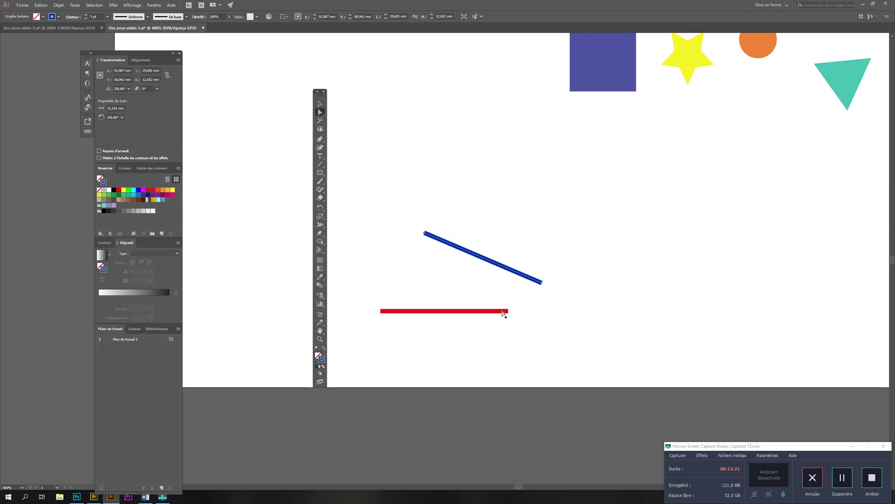
pyautogui.click(584, 325)
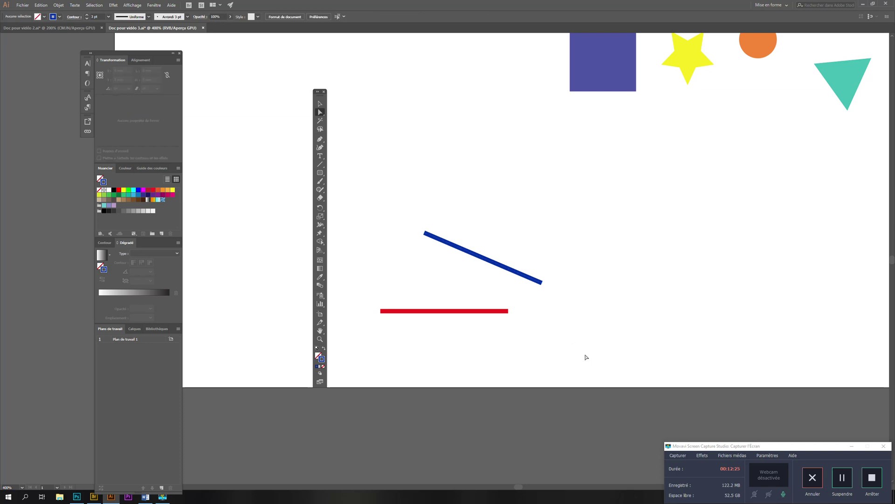
# Step: Try joining the right-hand endpoints of the blue and red lines with Joindre, and undo the join
pyautogui.click(542, 283)
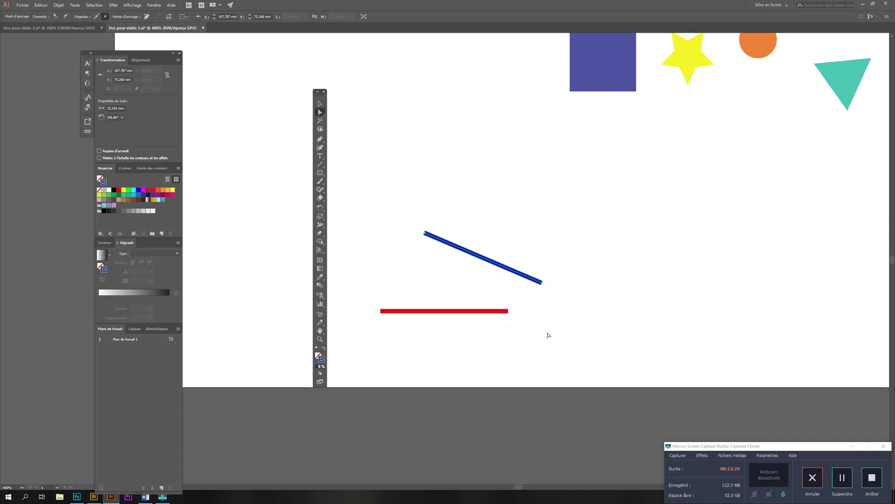
pyautogui.click(509, 311)
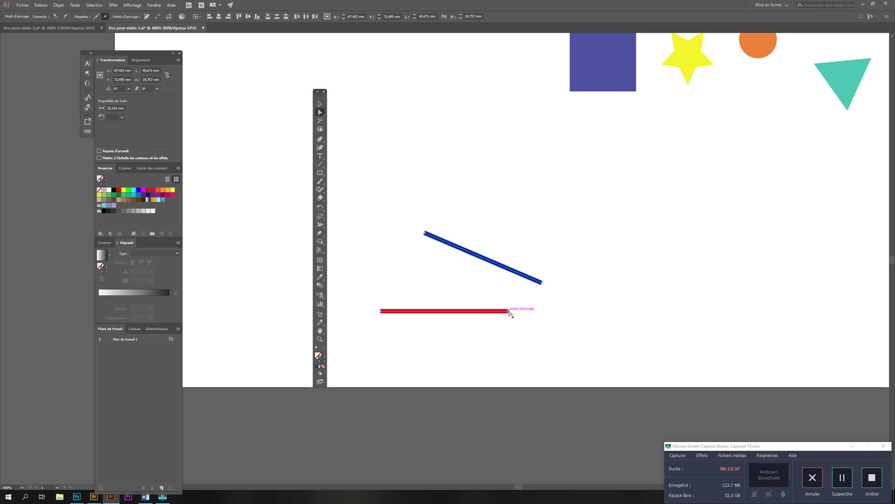
pyautogui.rightClick(510, 313)
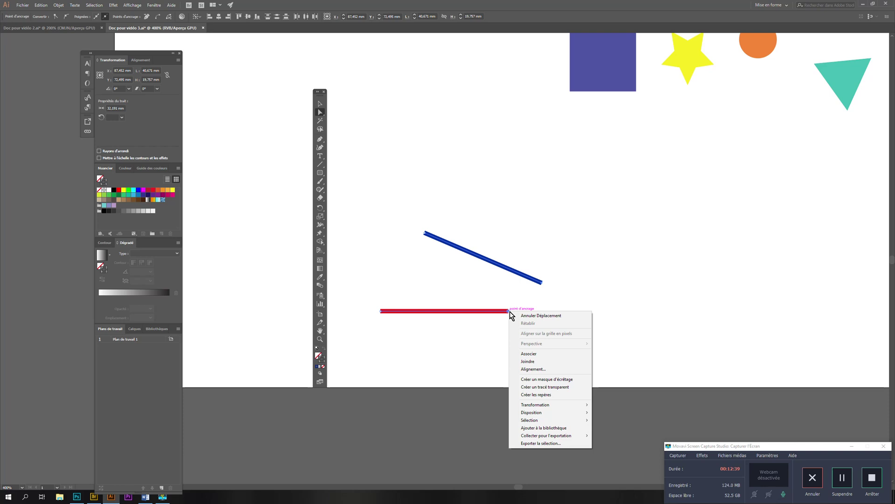
pyautogui.click(544, 363)
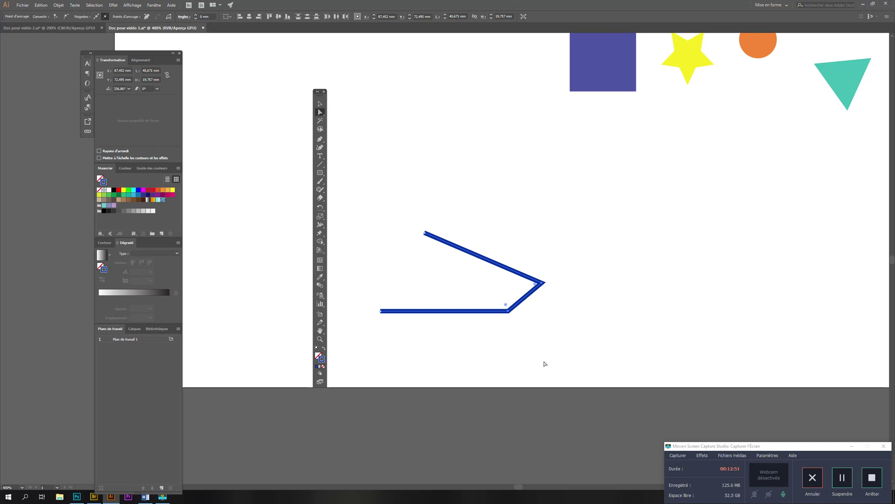
pyautogui.press('Delete')
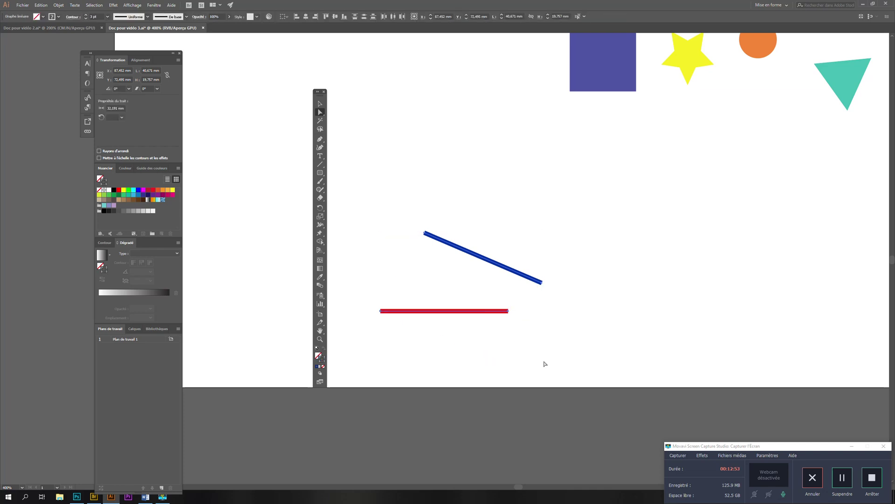
# Step: Try joining the left-hand endpoints of the red and blue lines with Joindre, undo the join and deselect everything
pyautogui.click(350, 332)
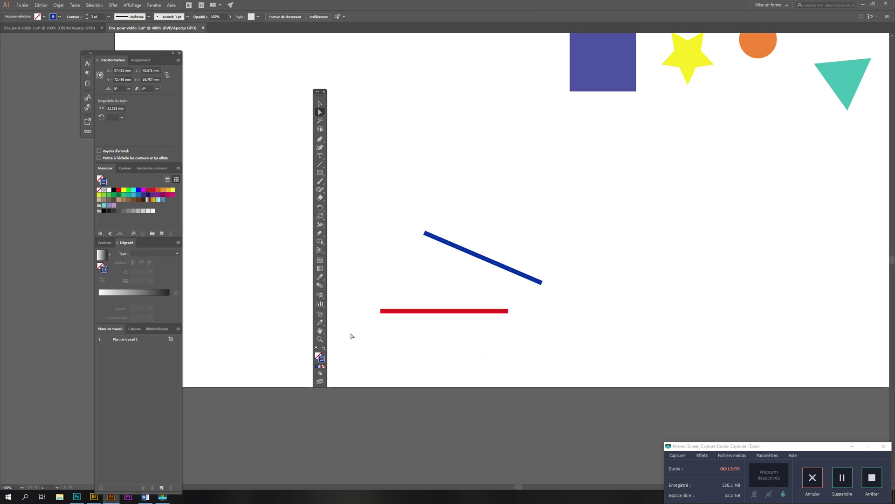
pyautogui.click(381, 311)
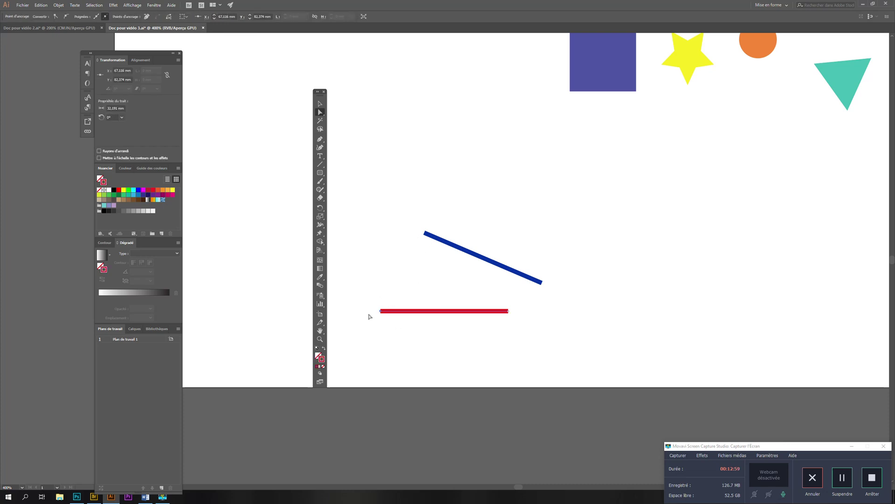
pyautogui.keyDown('shift'); pyautogui.click(425, 233); pyautogui.keyUp('shift')
pyautogui.rightClick(425, 233)
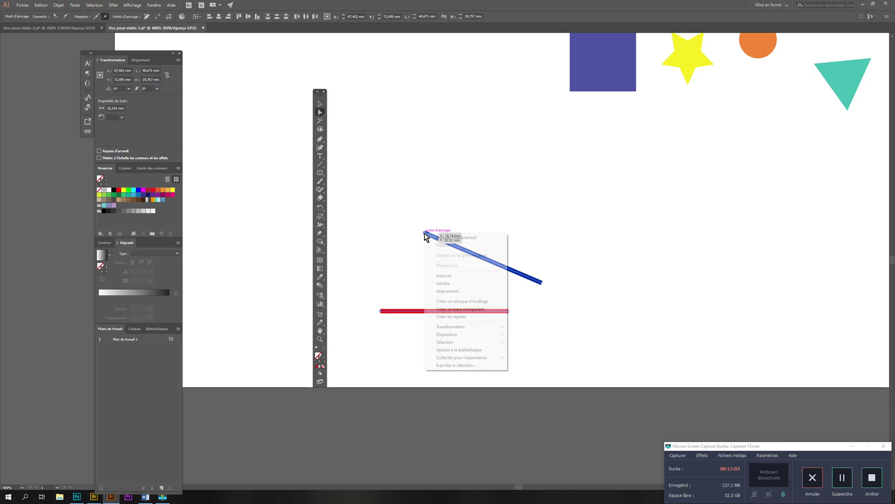
pyautogui.click(443, 283)
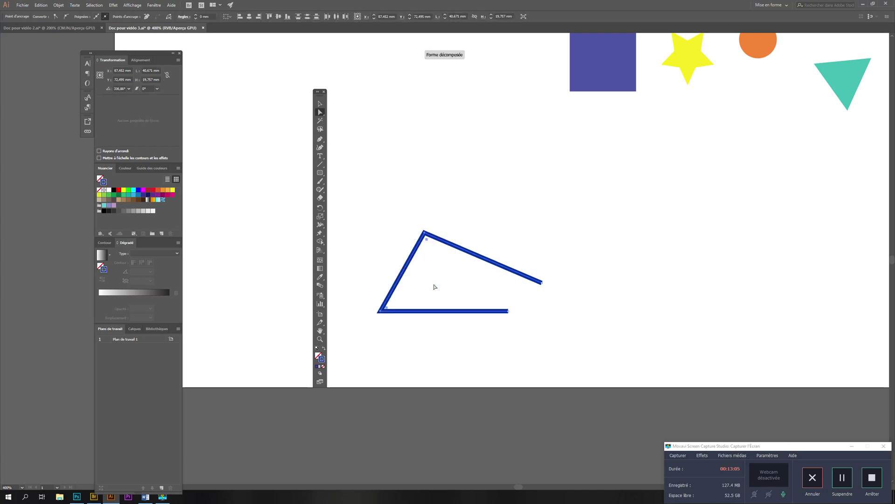
pyautogui.hotkey('ctrl', 'z')
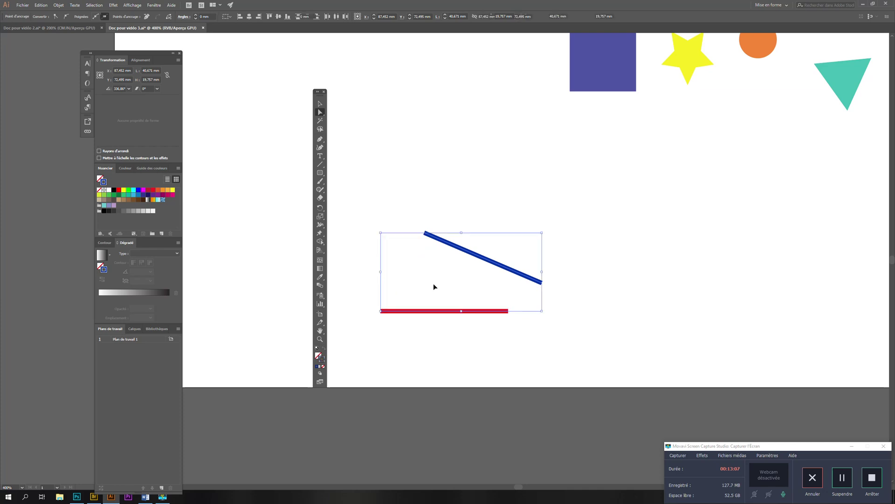
pyautogui.click(395, 367)
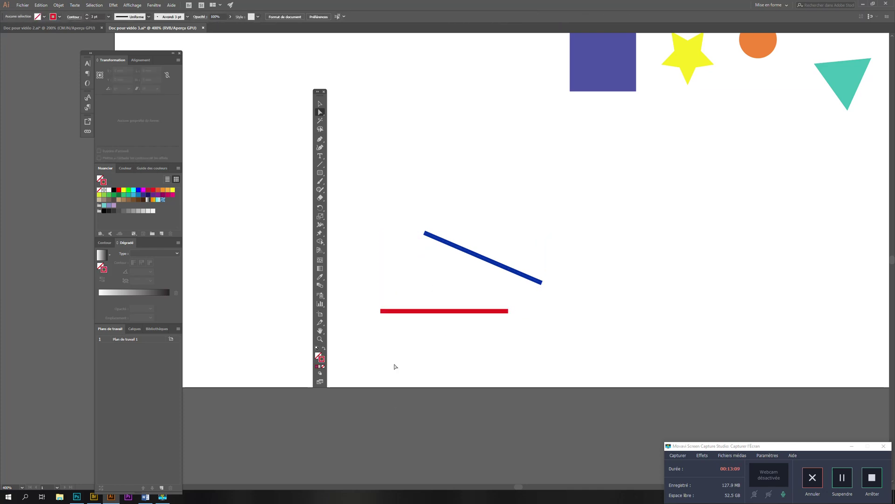
# Step: Move the blue line to about X 105.9 mm, Y 60.8 mm and join its right end to the red line's right end
pyautogui.moveTo(494, 255); pyautogui.dragTo(546, 223)
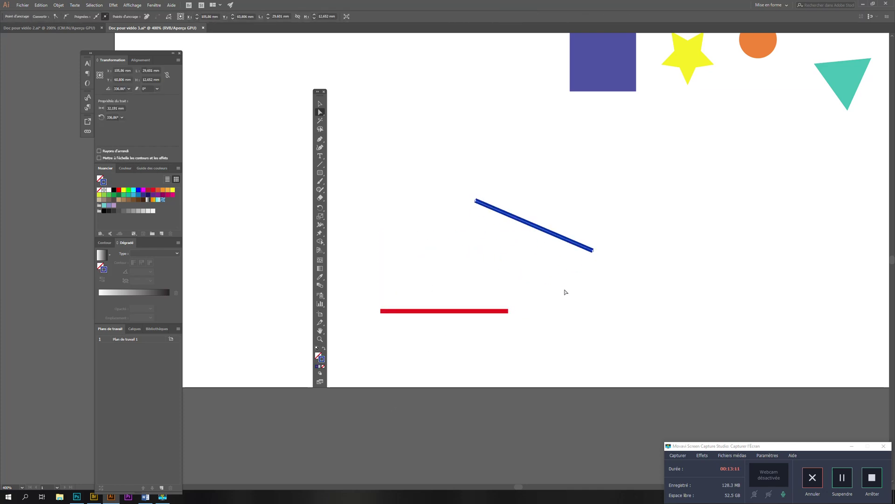
pyautogui.click(509, 311)
pyautogui.click(594, 252)
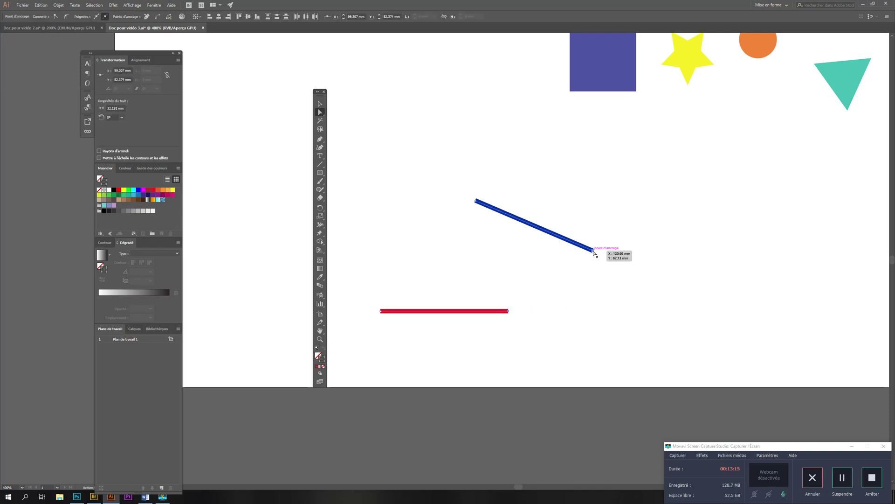
pyautogui.rightClick(595, 254)
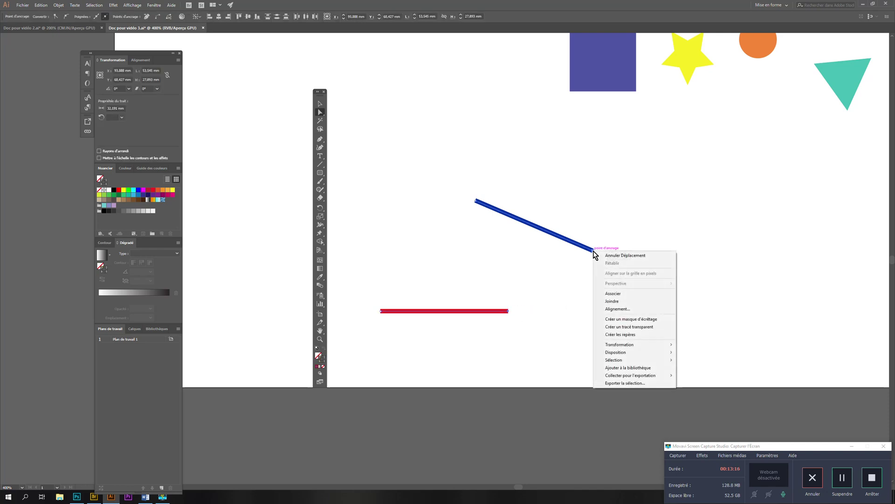
pyautogui.click(643, 303)
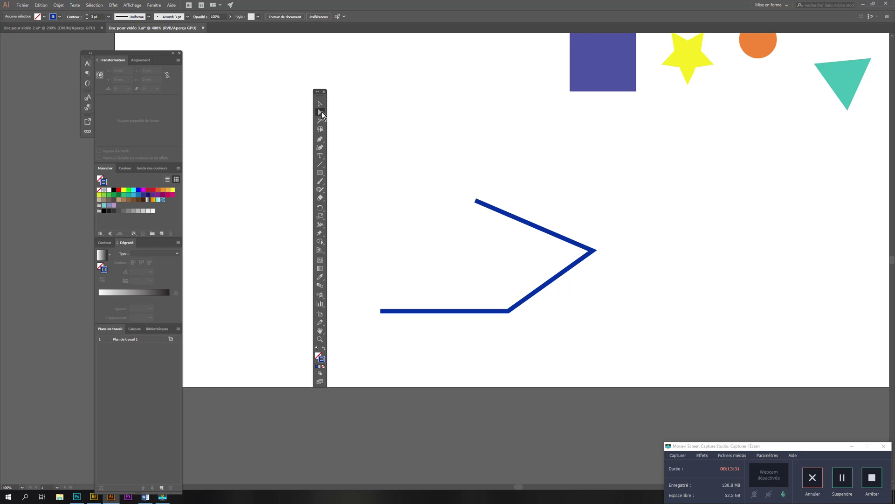
# Step: Reshape the joined path, placing its corners near (88.5, 68.4) and (116, 76.2) mm and its upper free end near (99.4, 91.6) mm
pyautogui.click(509, 311)
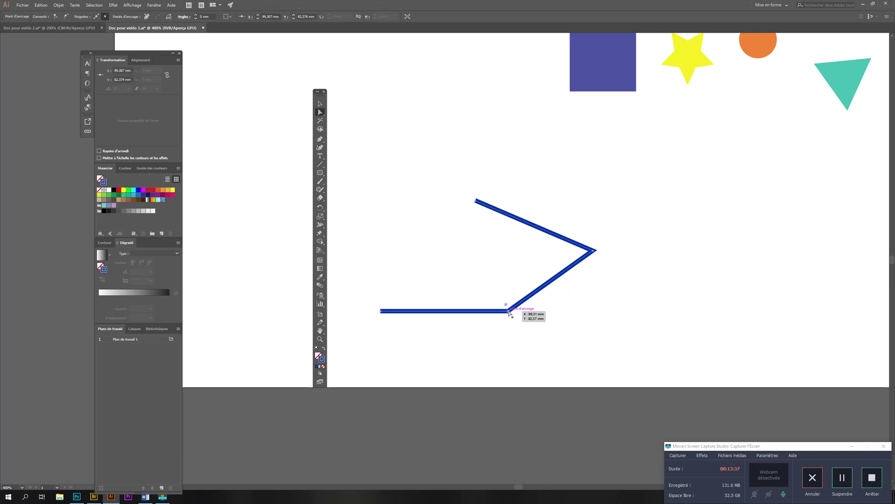
pyautogui.moveTo(509, 312); pyautogui.dragTo(466, 256)
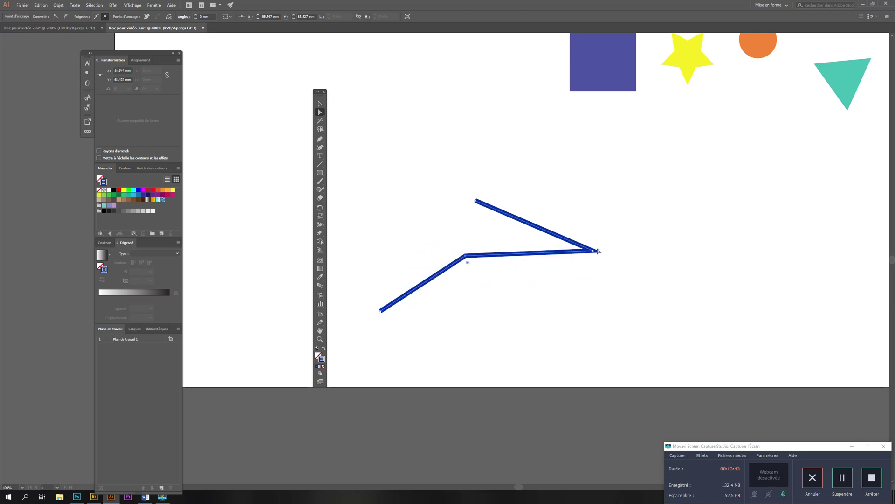
pyautogui.moveTo(595, 251); pyautogui.dragTo(574, 284)
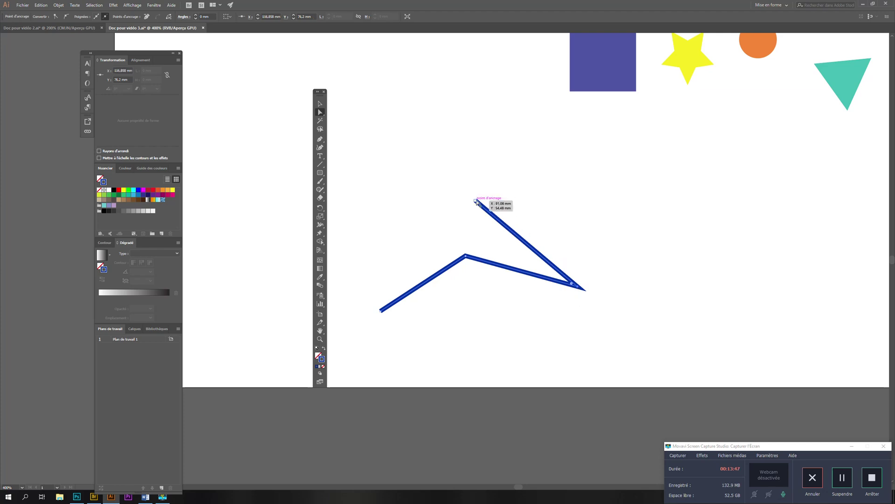
pyautogui.moveTo(475, 201); pyautogui.dragTo(508, 348)
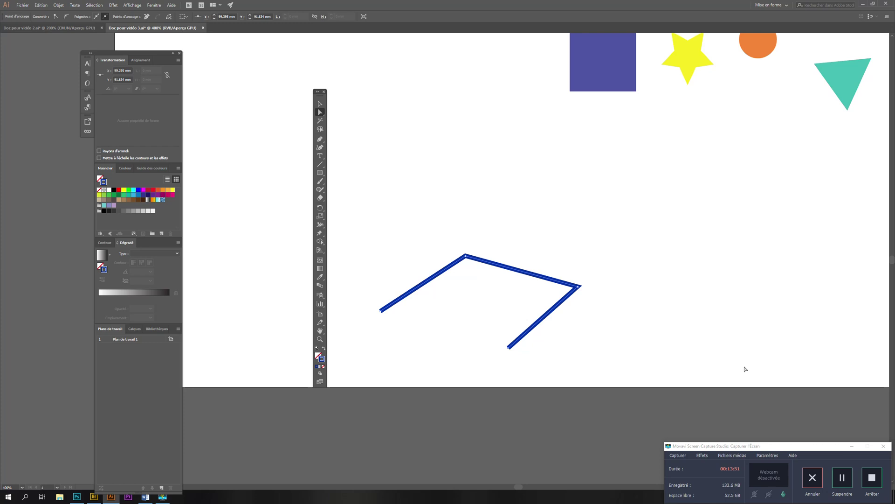
# Step: Delete the whole joined blue path from the artboard
pyautogui.hotkey('ctrl', '-')
pyautogui.hotkey('ctrl', '-')
pyautogui.hotkey('ctrl', '-')
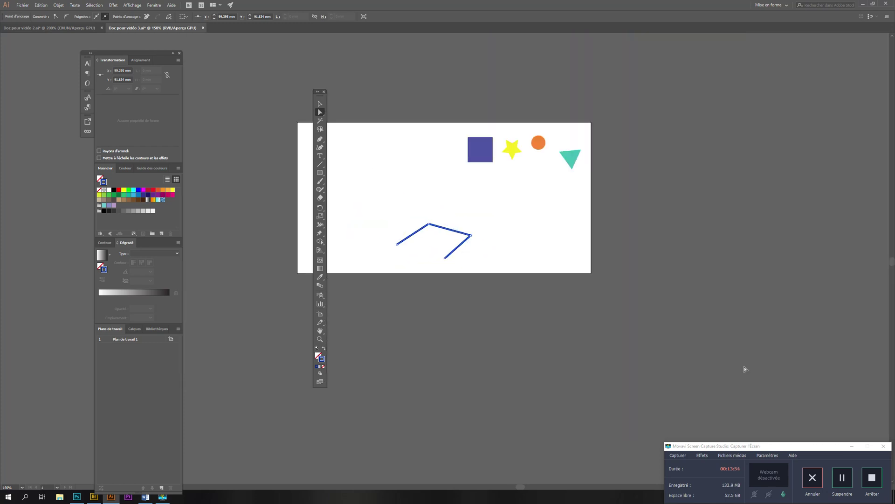
pyautogui.hotkey('ctrl', '-')
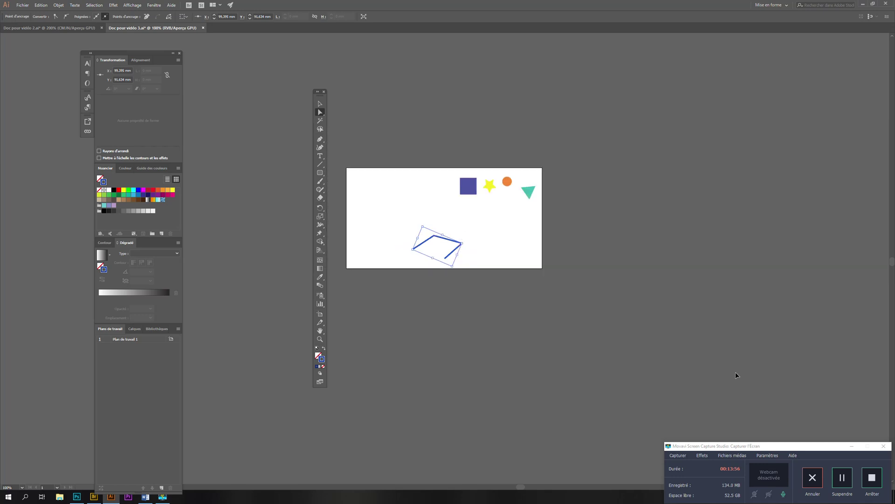
pyautogui.hotkey('ctrl', '+')
pyautogui.hotkey('ctrl', '+')
pyautogui.hotkey('ctrl', '+')
pyautogui.hotkey('ctrl', '+')
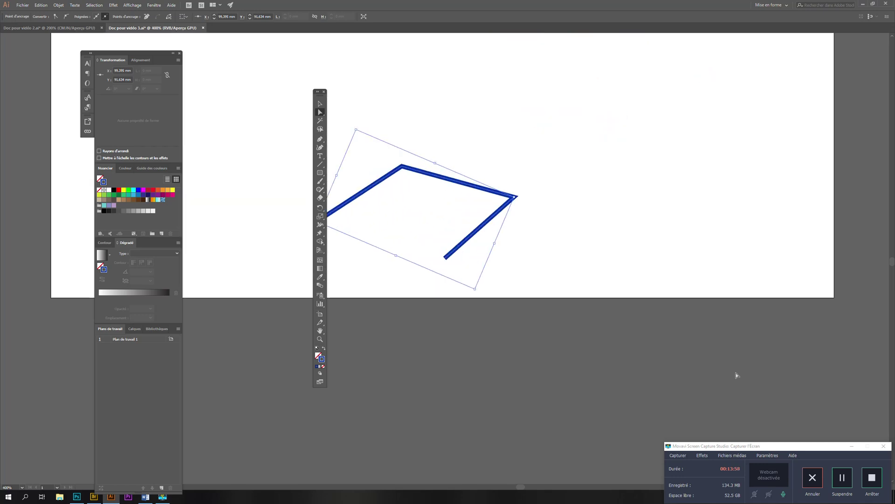
pyautogui.press('Delete')
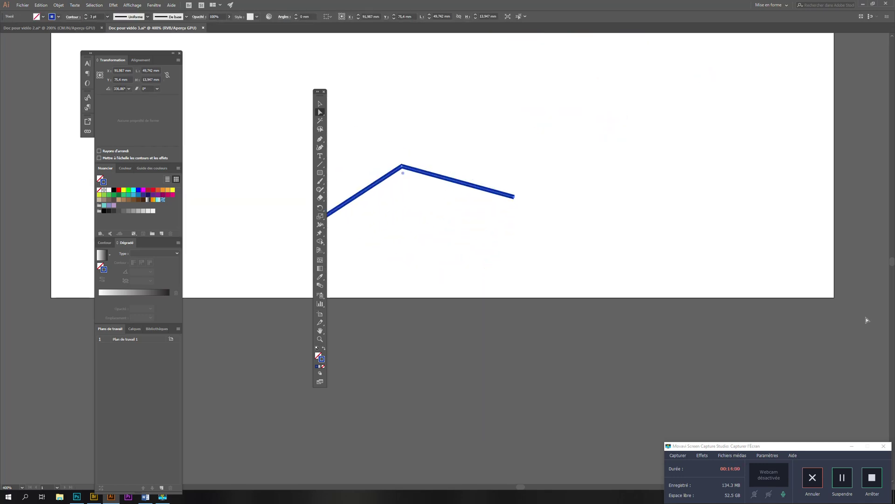
pyautogui.press('Delete')
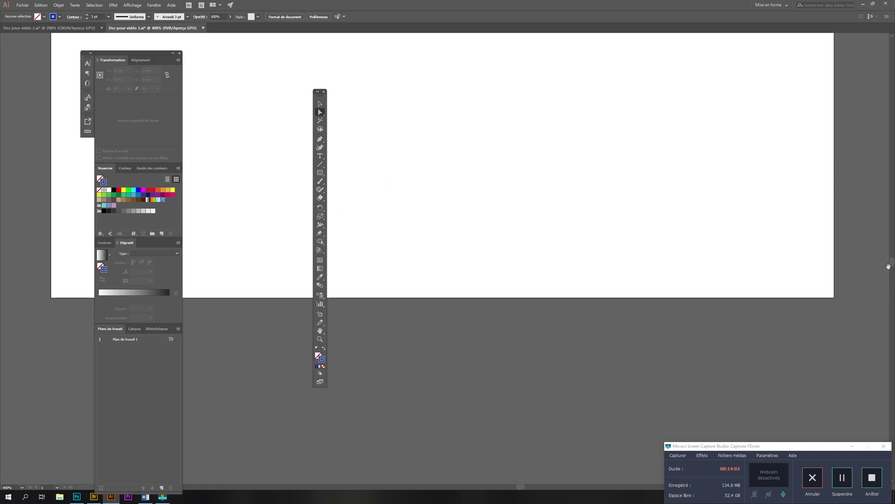
pyautogui.scroll(5, 603, 264)
pyautogui.hscroll(-3, 604, 264)
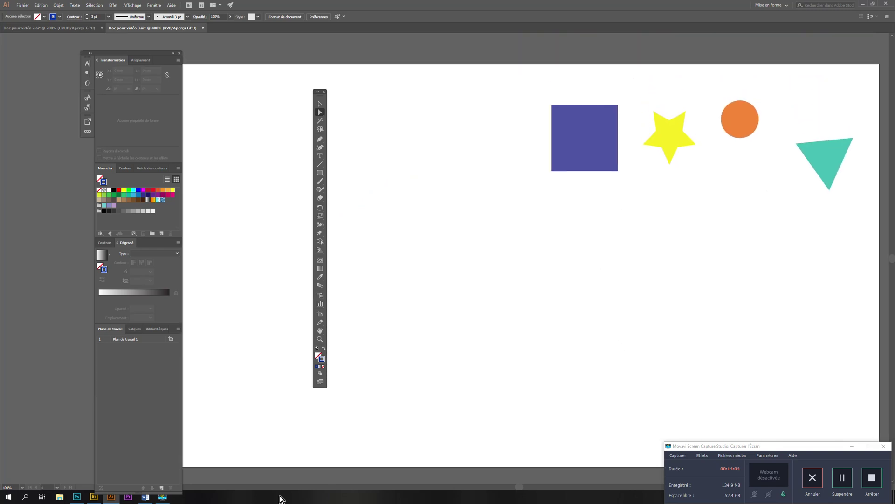
# Step: Switch to Bridge, shift its window slightly and browse the drives listed under Ce PC
pyautogui.click(94, 496)
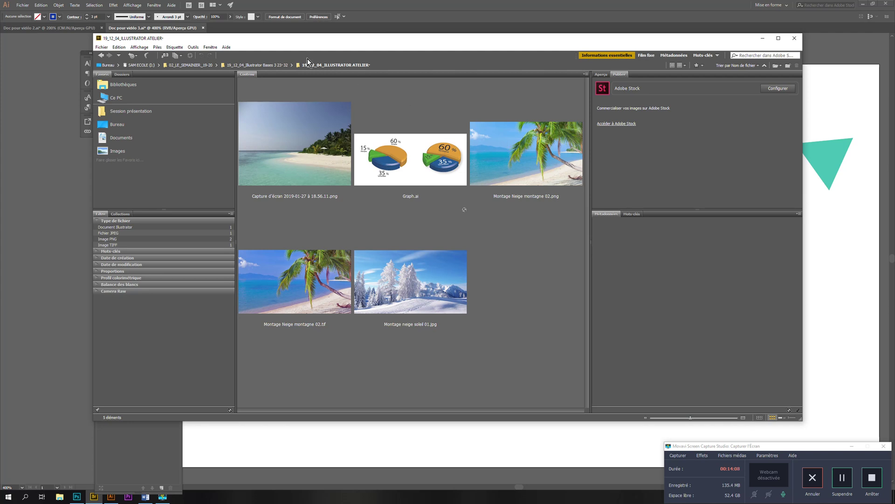
pyautogui.moveTo(219, 40); pyautogui.dragTo(243, 59)
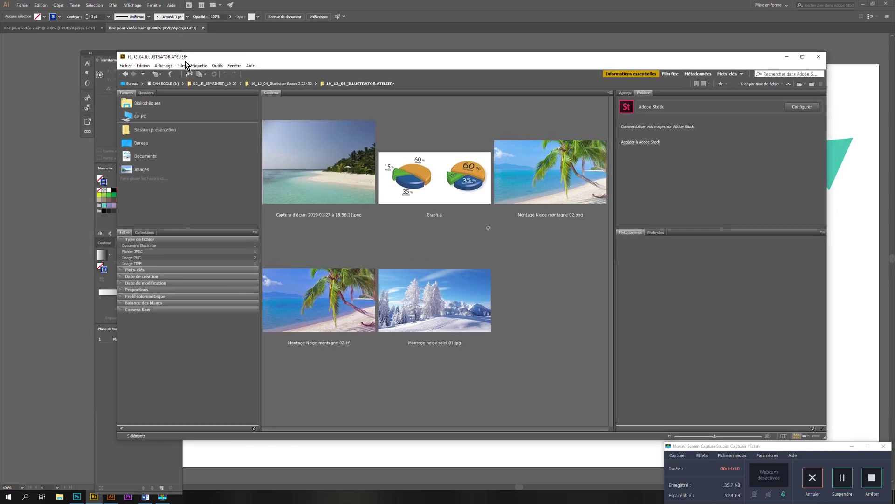
pyautogui.click(142, 117)
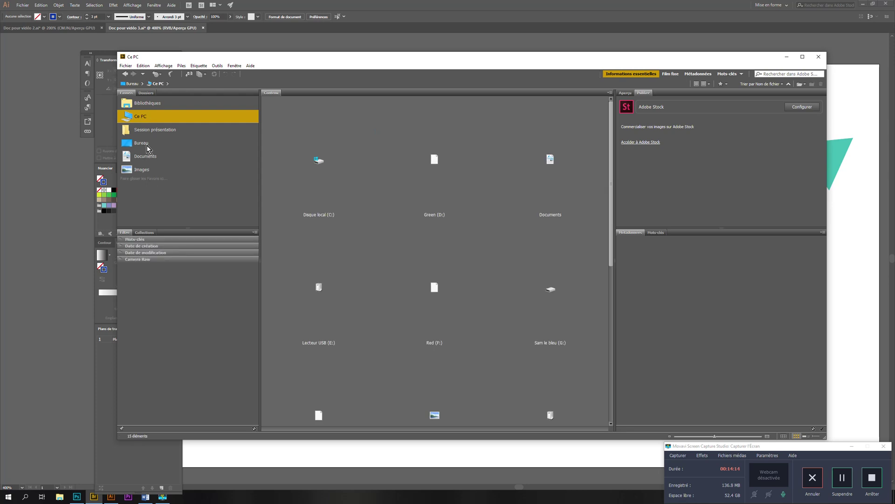
pyautogui.click(145, 144)
pyautogui.click(144, 119)
pyautogui.scroll(-3, 483, 254)
pyautogui.scroll(3, 483, 254)
pyautogui.moveTo(614, 215); pyautogui.dragTo(620, 306)
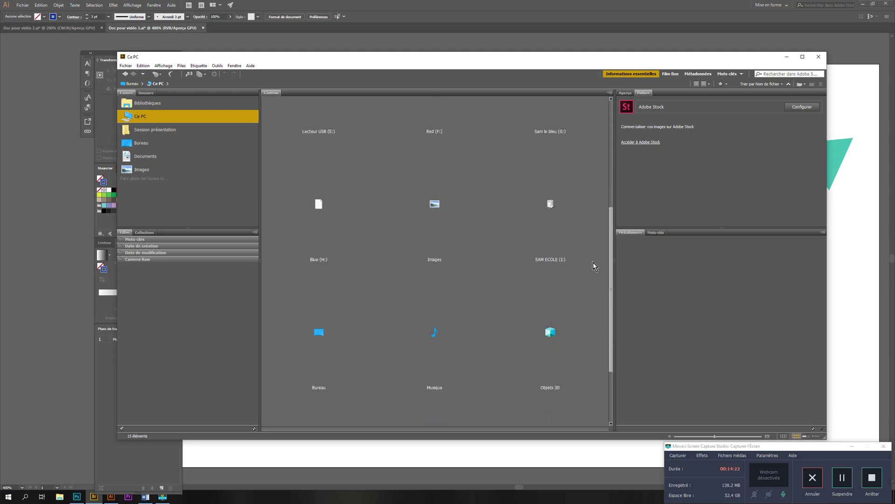
# Step: Browse from the SAM ECOLE drive through 02_LE_SEMAINIER_19-20 and 19_12_04_Illustrator Bases 3 23-32 into the ILLUSTRATOR ATELIER folder
pyautogui.doubleClick(552, 204)
pyautogui.doubleClick(558, 179)
pyautogui.scroll(-5, 470, 278)
pyautogui.scroll(-1, 470, 278)
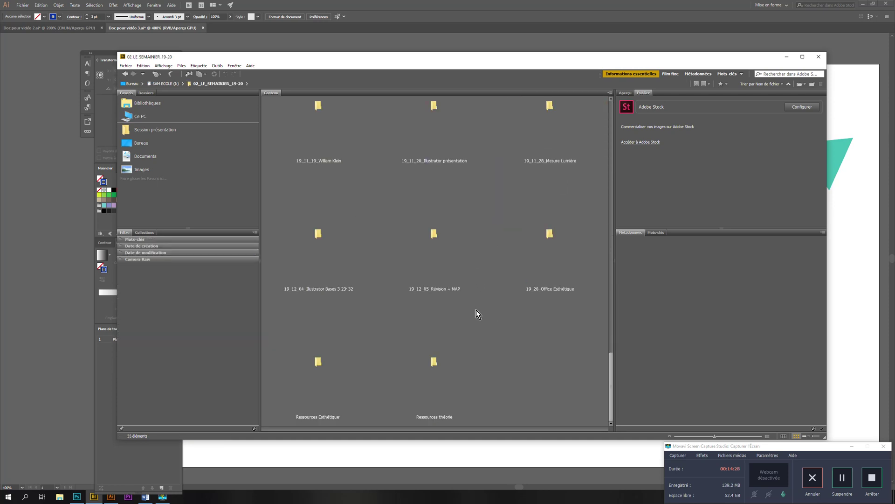
pyautogui.click(322, 264)
pyautogui.doubleClick(322, 264)
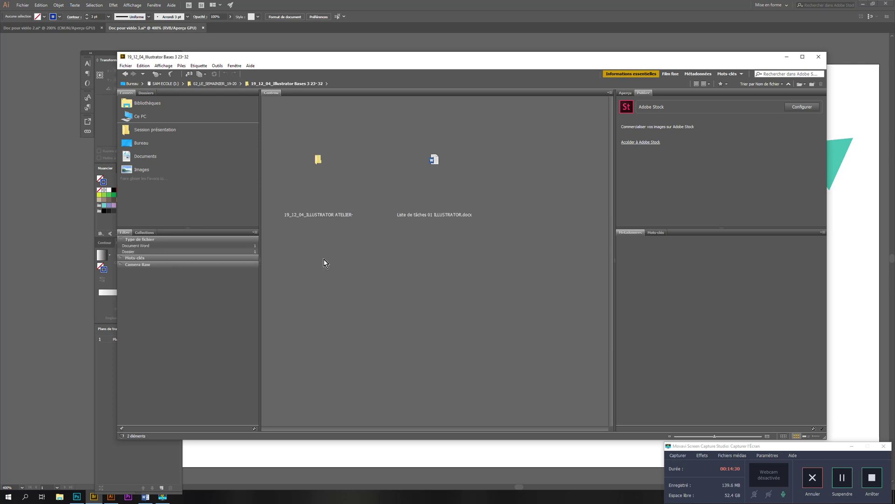
pyautogui.doubleClick(326, 174)
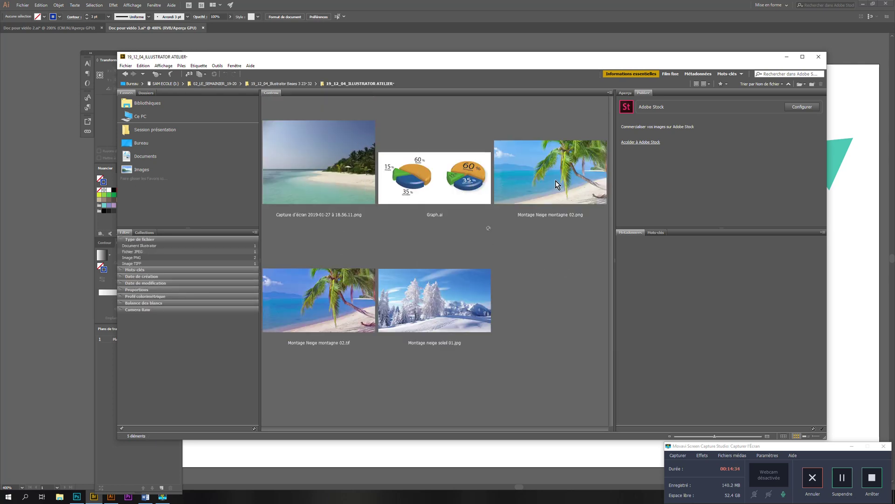
# Step: Open Montage Neige montagne 02.png in Photoshop, discarding its embedded colour profile
pyautogui.click(345, 307)
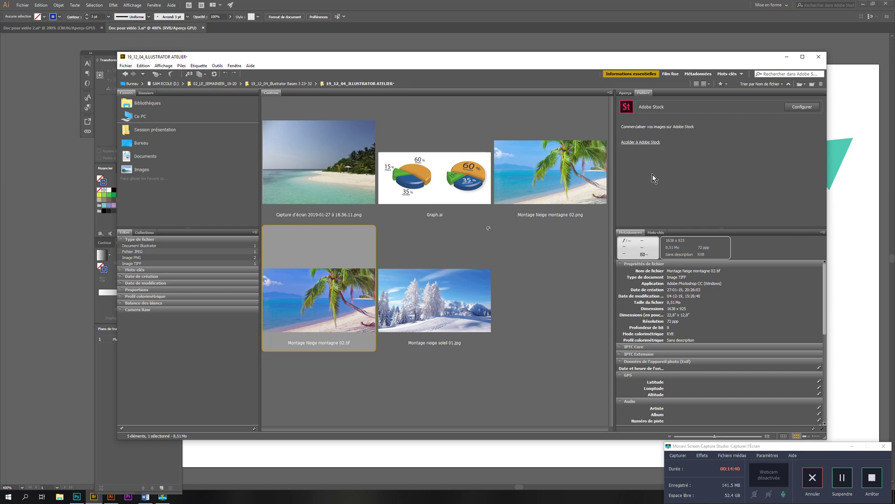
pyautogui.click(560, 176)
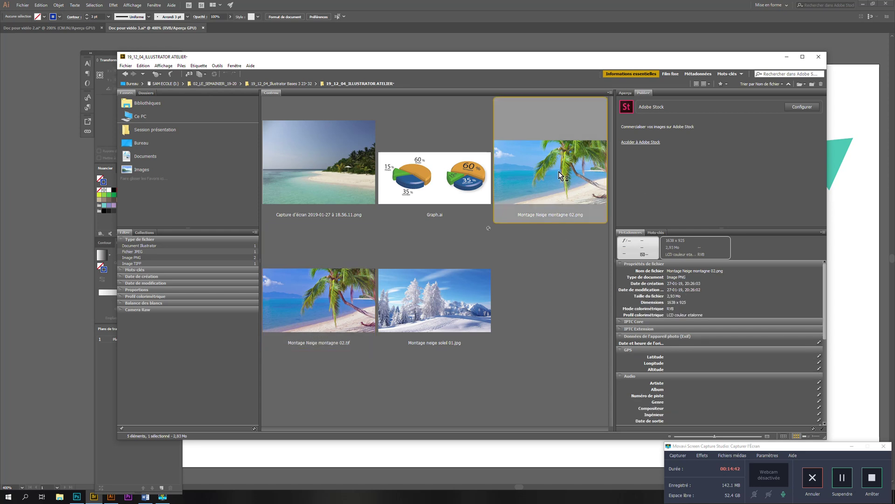
pyautogui.doubleClick(560, 173)
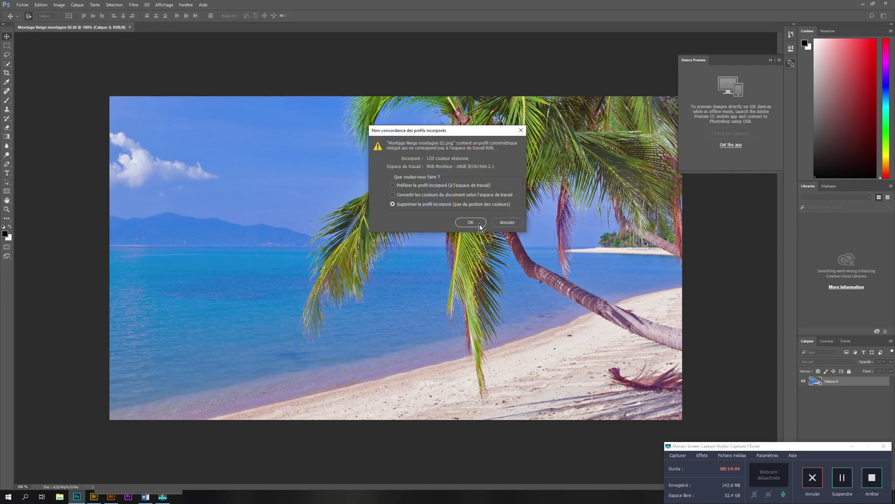
pyautogui.click(480, 224)
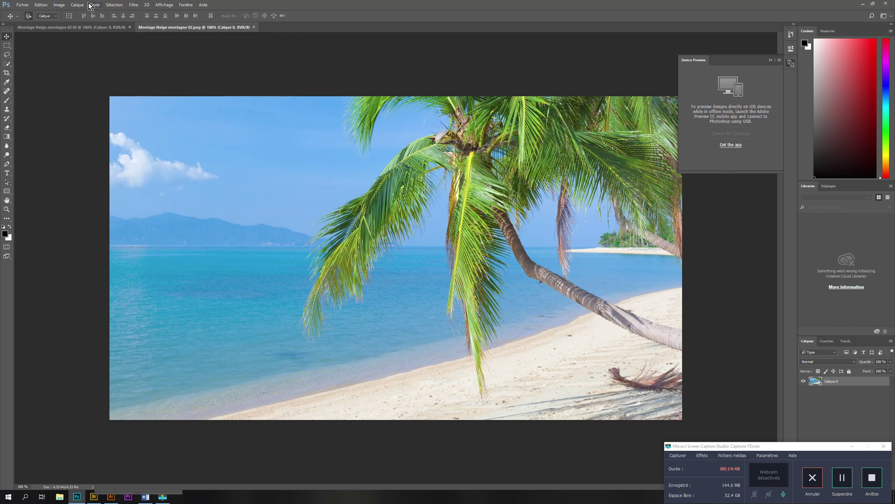
# Step: Apply a slight Color Balance adjustment to the palm beach image
pyautogui.click(59, 7)
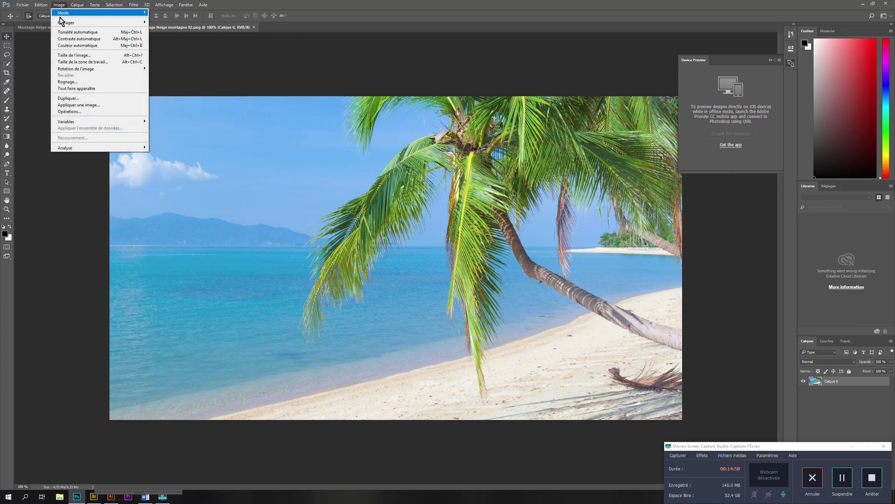
pyautogui.moveTo(62, 23)
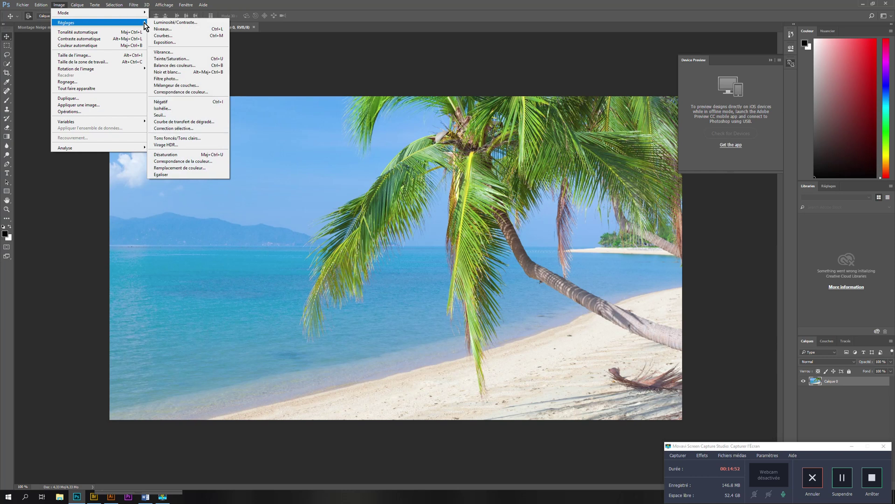
pyautogui.click(171, 66)
pyautogui.moveTo(495, 135); pyautogui.dragTo(589, 135)
pyautogui.moveTo(524, 163)
pyautogui.mouseDown()
pyautogui.moveTo(540, 164)
pyautogui.moveTo(524, 165)
pyautogui.mouseUp()
pyautogui.moveTo(525, 171)
pyautogui.mouseDown()
pyautogui.moveTo(514, 171)
pyautogui.moveTo(525, 171)
pyautogui.mouseUp()
pyautogui.click(600, 148)
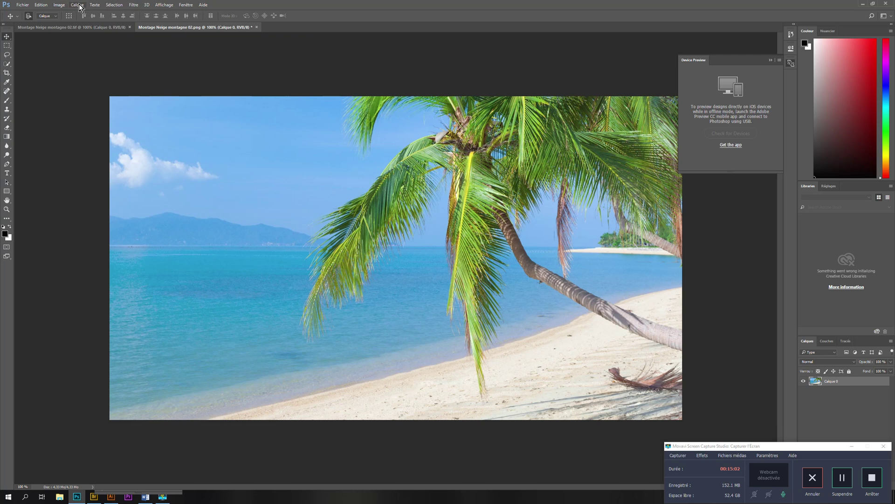
# Step: Open the Hue/Saturation adjustment for the palm beach image and shift its dialog aside
pyautogui.click(59, 5)
pyautogui.moveTo(64, 22)
pyautogui.click(177, 59)
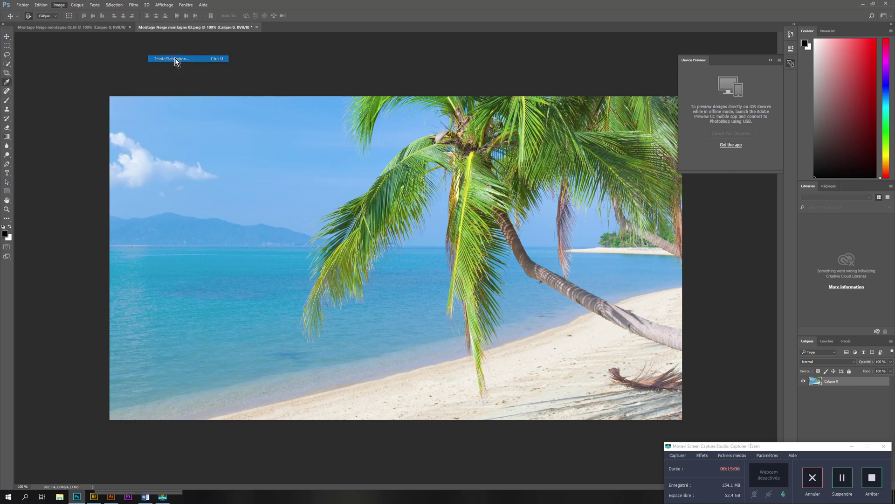
pyautogui.moveTo(427, 127); pyautogui.dragTo(534, 132)
# Step: Try a hue of -11, a saturation of -100 and a reduced lightness, as well as the Style ancien preset
pyautogui.moveTo(536, 179); pyautogui.dragTo(501, 198)
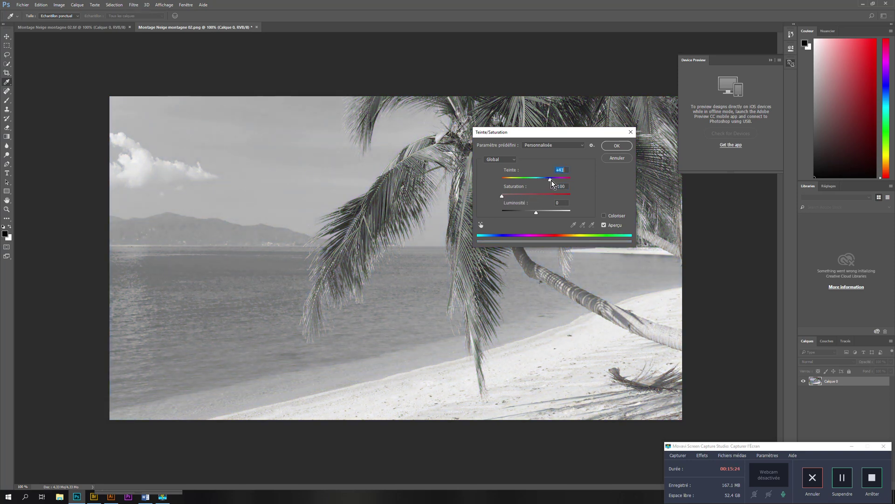
pyautogui.moveTo(521, 183); pyautogui.dragTo(527, 183)
pyautogui.moveTo(537, 213)
pyautogui.mouseDown()
pyautogui.moveTo(545, 213)
pyautogui.moveTo(533, 212)
pyautogui.mouseUp()
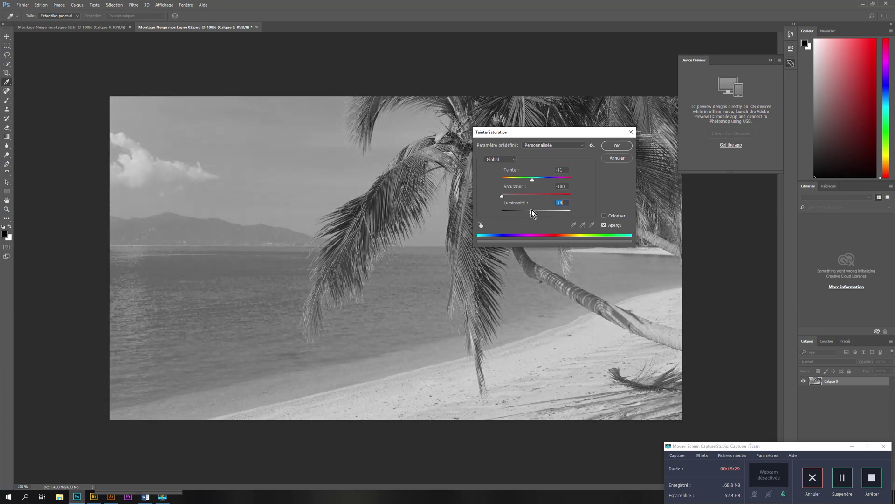
pyautogui.click(556, 146)
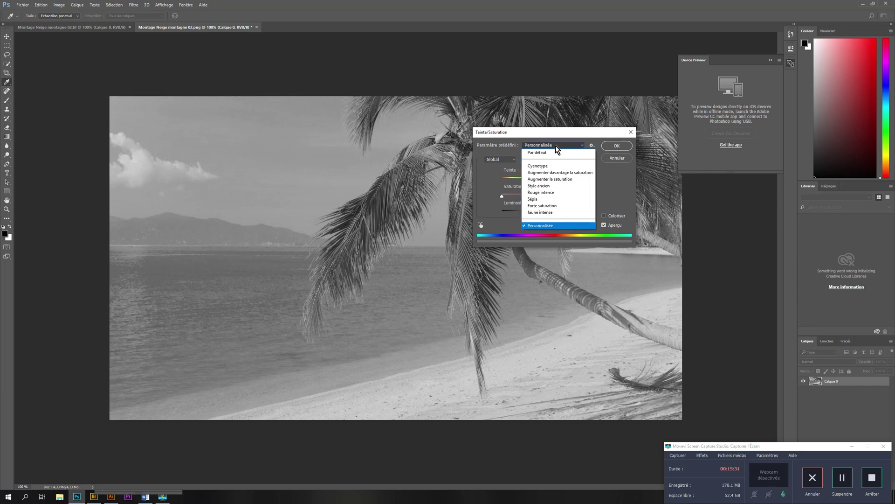
pyautogui.click(539, 186)
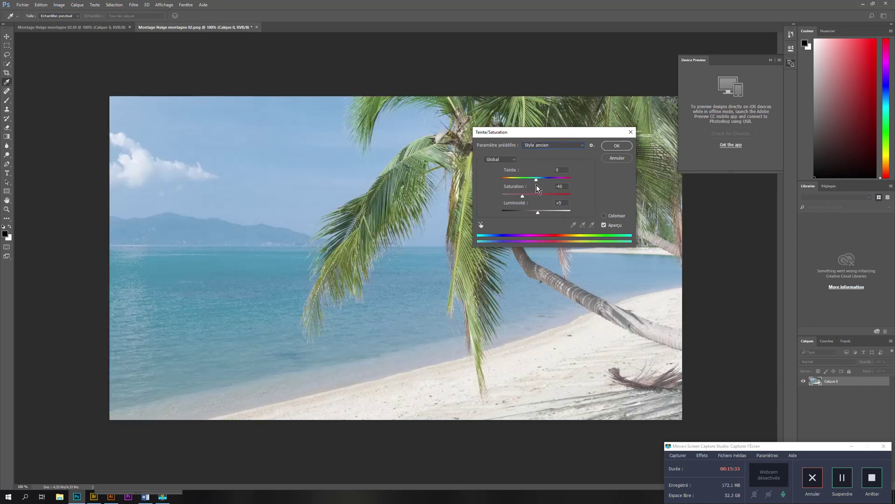
# Step: Colorize the image with the Cyanotype preset, shift its hue to 195 and apply the adjustment
pyautogui.click(561, 147)
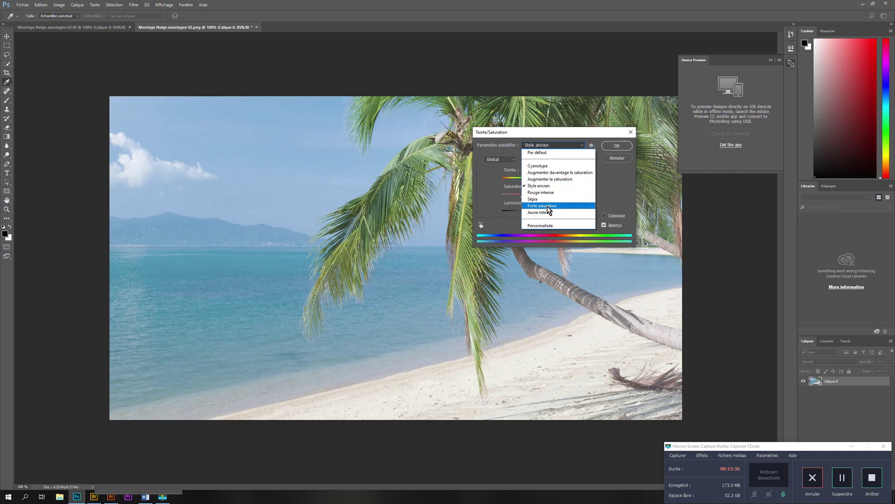
pyautogui.click(548, 166)
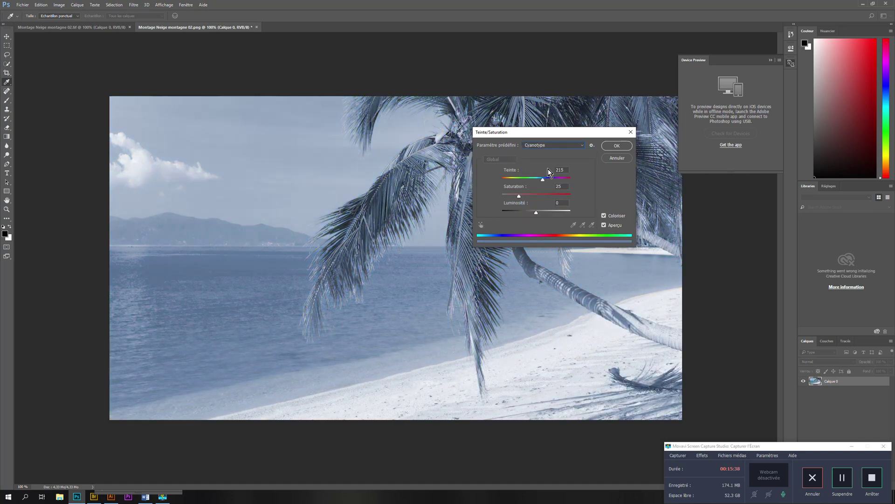
pyautogui.moveTo(543, 181)
pyautogui.mouseDown()
pyautogui.moveTo(551, 182)
pyautogui.moveTo(539, 182)
pyautogui.mouseUp()
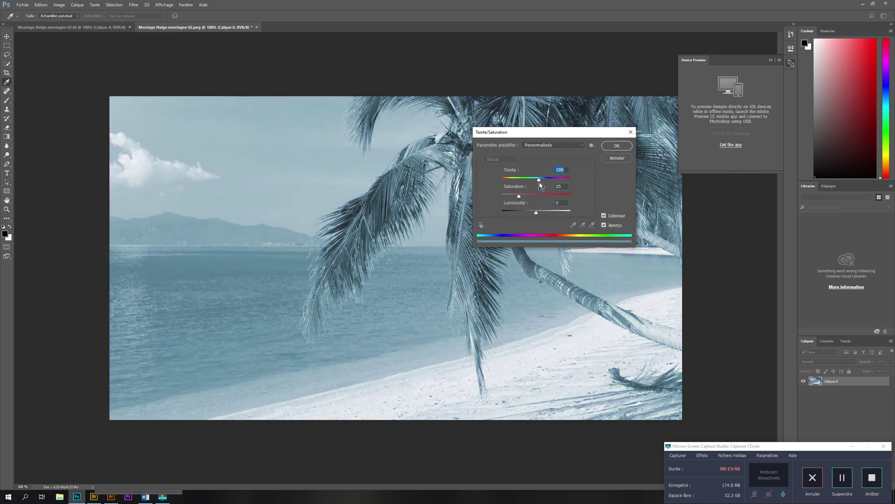
pyautogui.click(617, 145)
pyautogui.press('v')
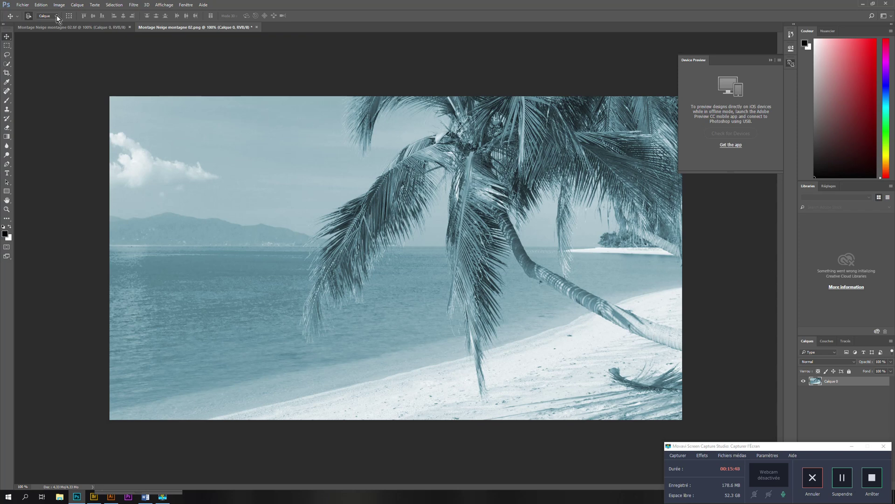
# Step: Start saving the image as a new TIFF file in the Bureau folder
pyautogui.click(22, 5)
pyautogui.click(37, 82)
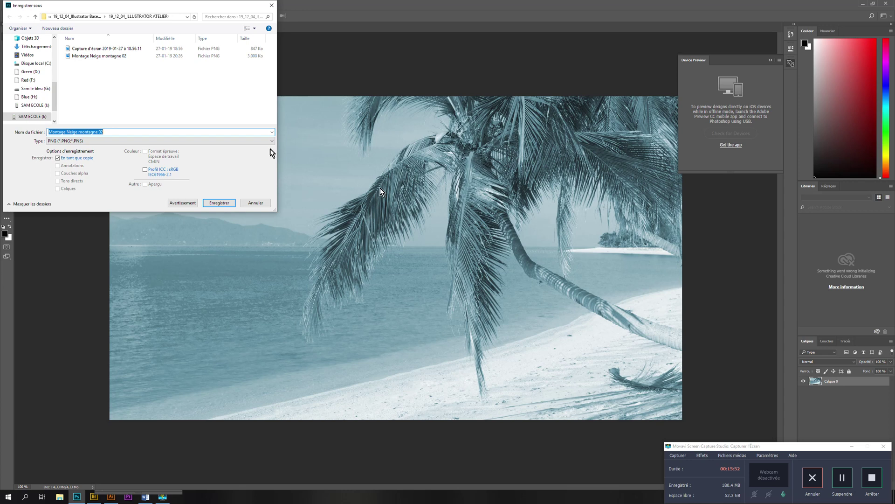
pyautogui.click(244, 140)
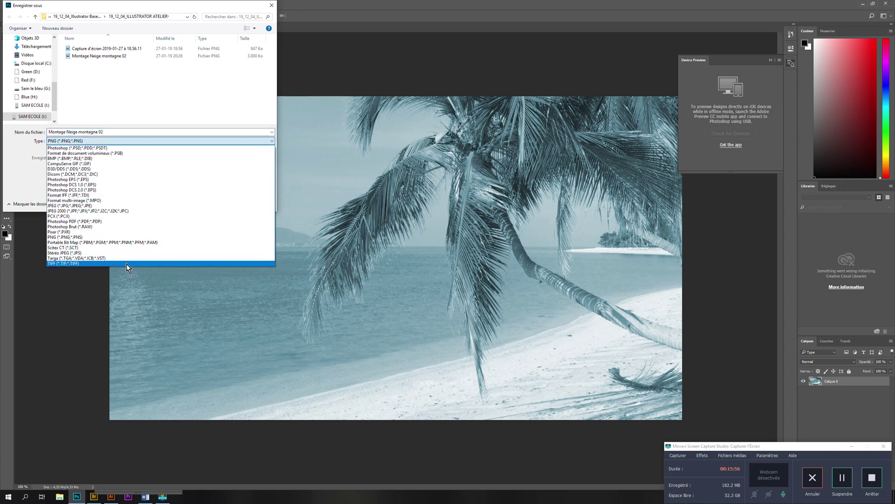
pyautogui.click(128, 264)
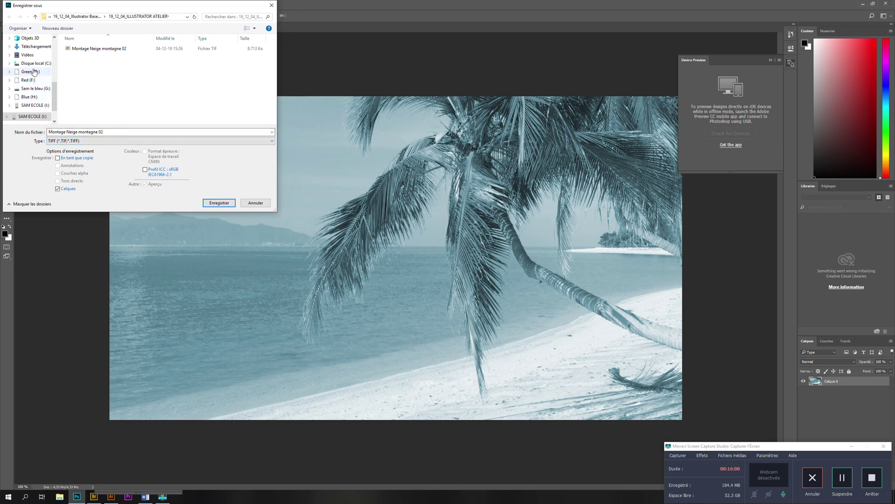
pyautogui.moveTo(54, 91); pyautogui.dragTo(53, 62)
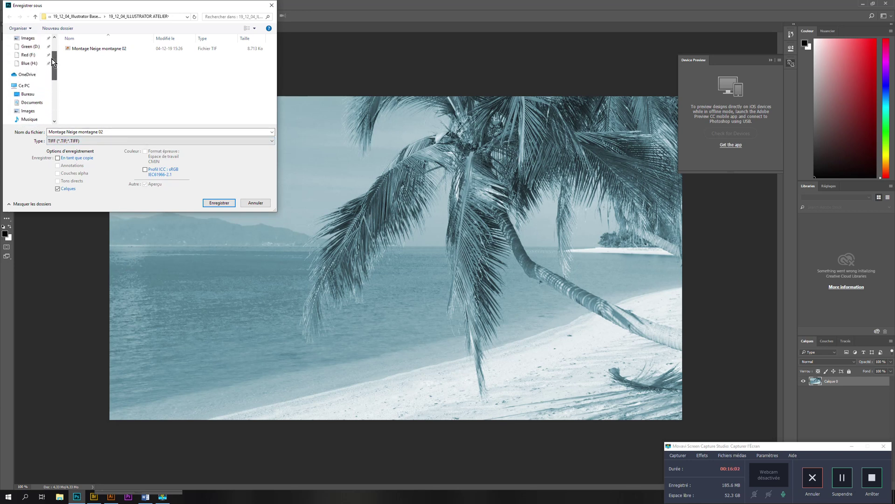
pyautogui.click(27, 95)
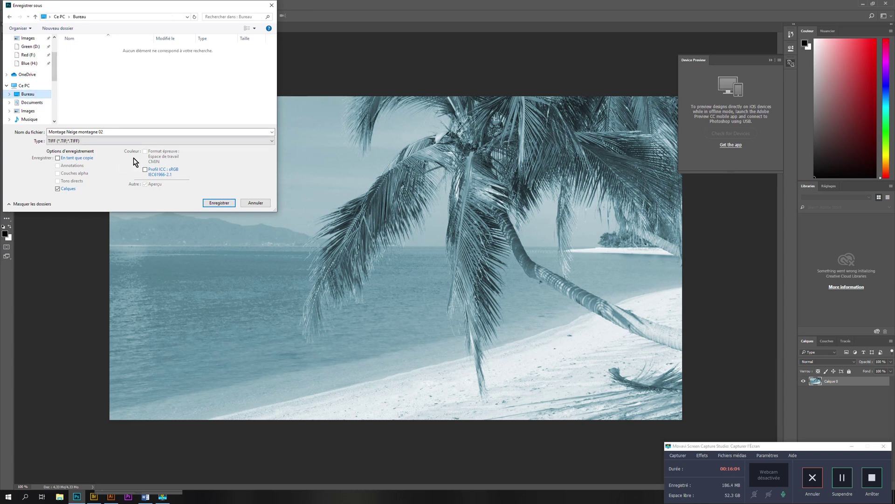
# Step: Name the file Palmiers, save it with layers and no image compression, and close the document
pyautogui.click(99, 133)
pyautogui.click(98, 132)
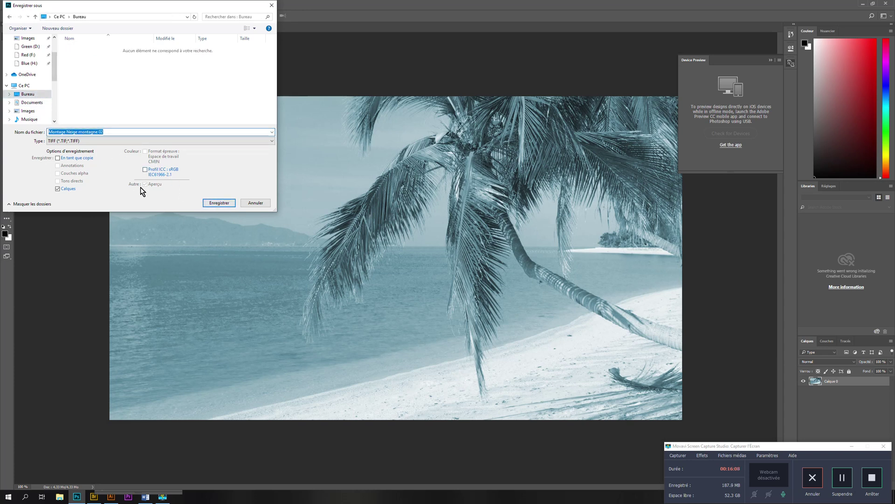
pyautogui.write('Palmiers')
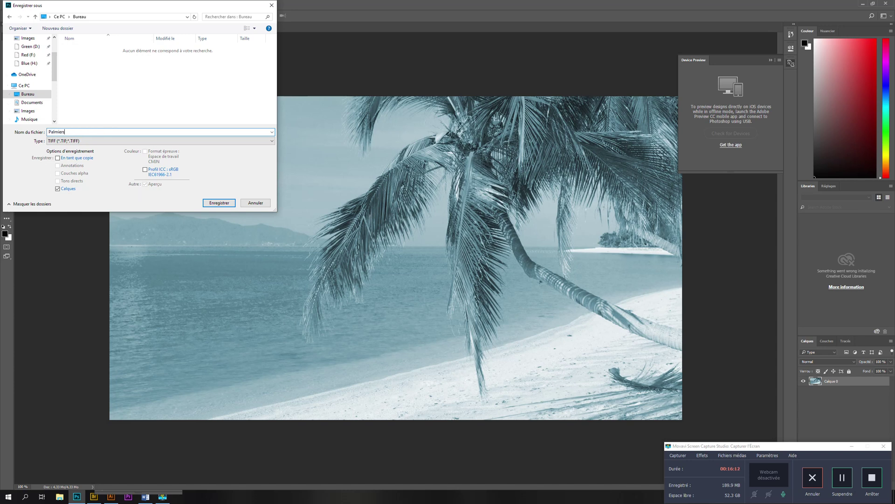
pyautogui.click(216, 203)
pyautogui.click(567, 146)
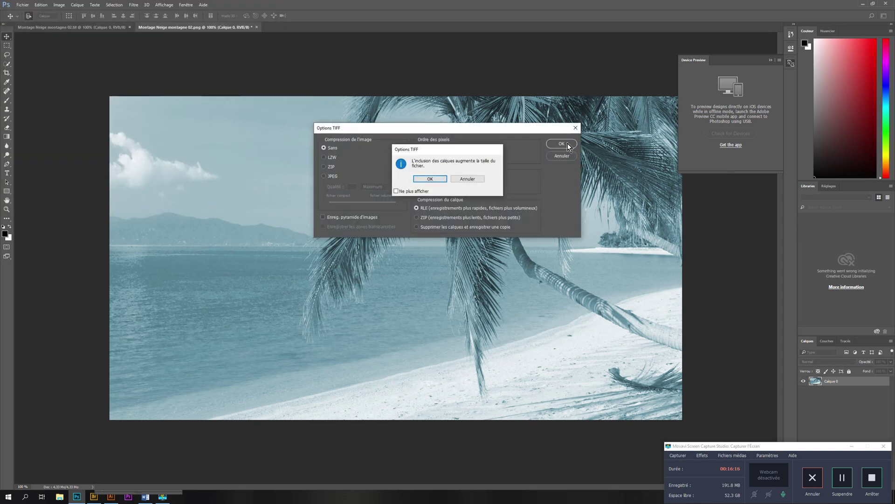
pyautogui.click(430, 179)
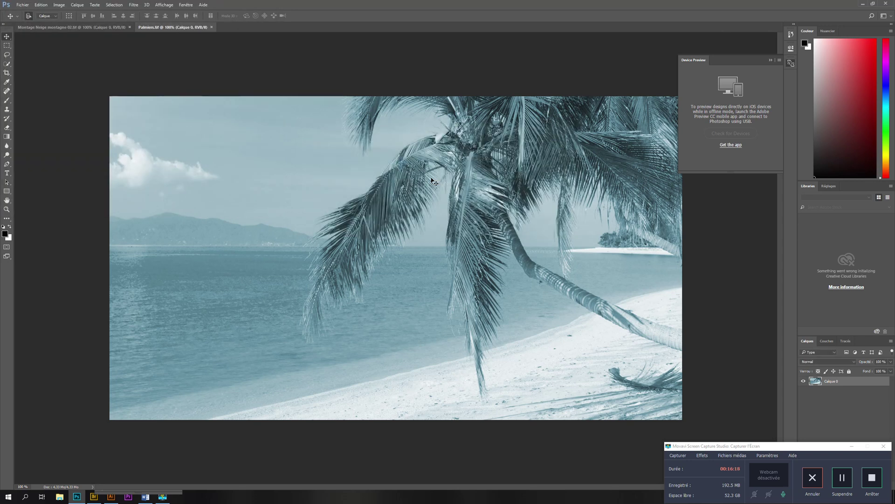
pyautogui.click(211, 28)
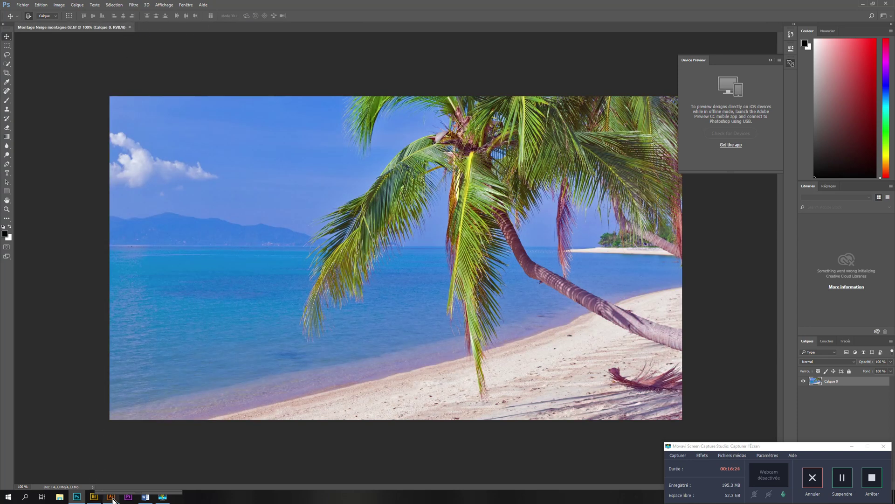
# Step: Switch to Illustrator and place the Palmiers image from the Bureau folder in the document as an embedded file, with linking turned off
pyautogui.click(112, 498)
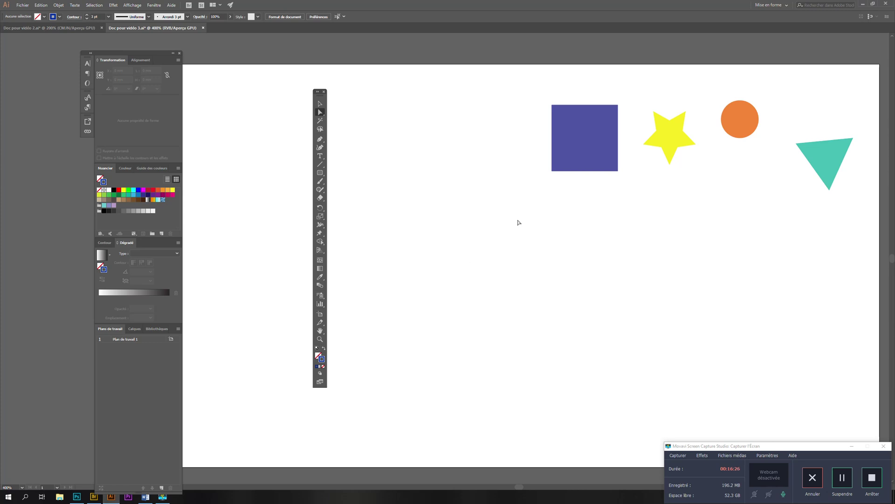
pyautogui.click(19, 6)
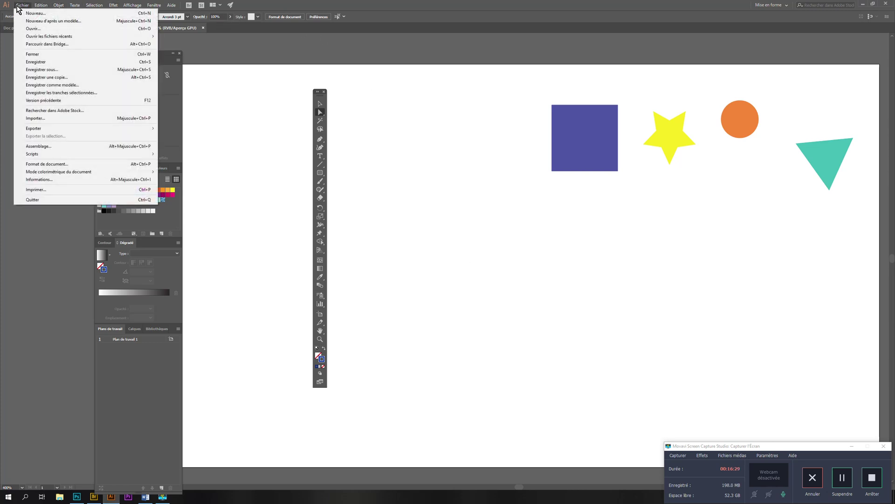
pyautogui.click(33, 119)
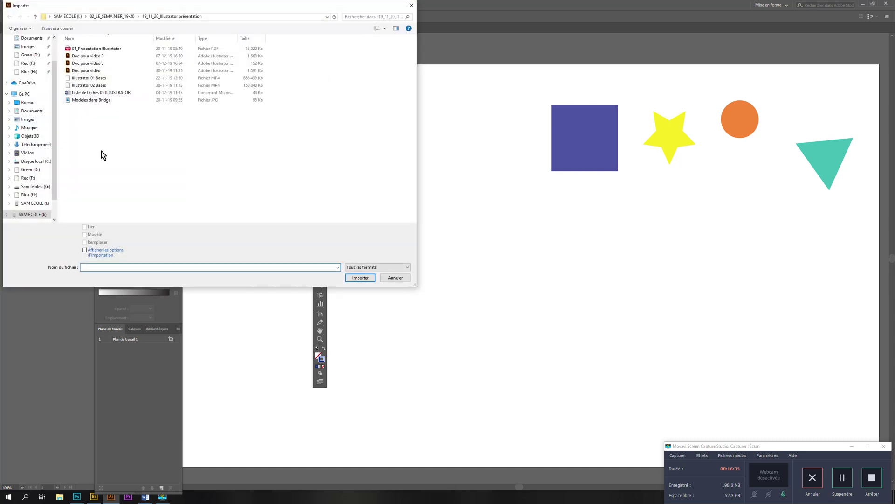
pyautogui.click(29, 103)
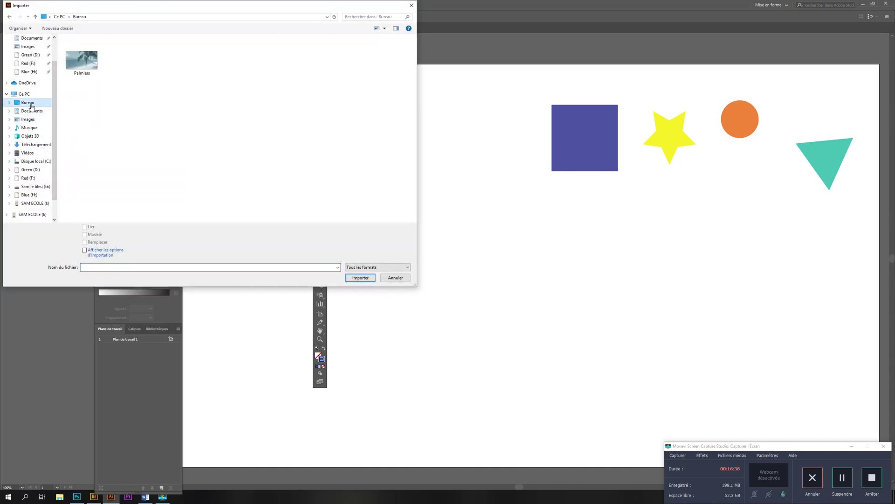
pyautogui.click(91, 63)
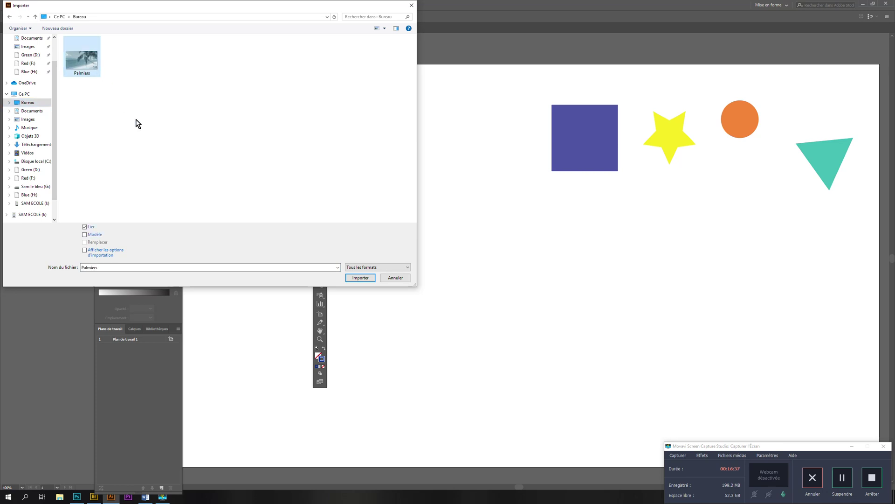
pyautogui.click(85, 227)
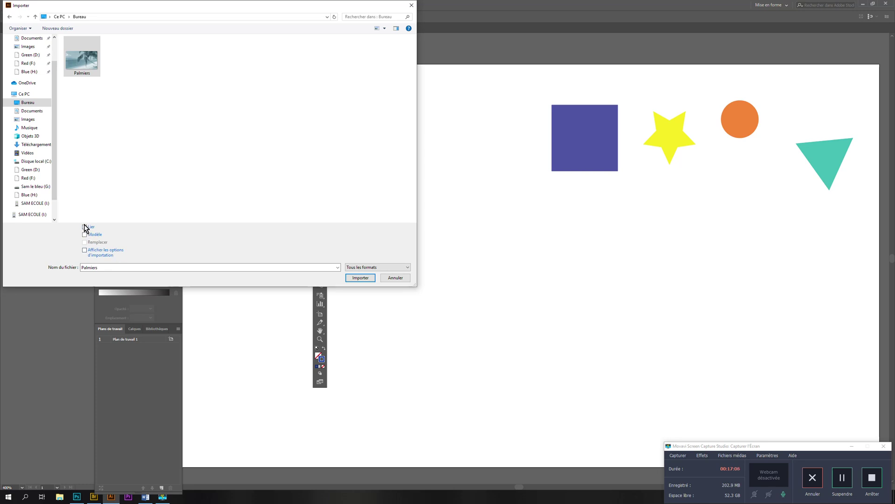
pyautogui.click(364, 278)
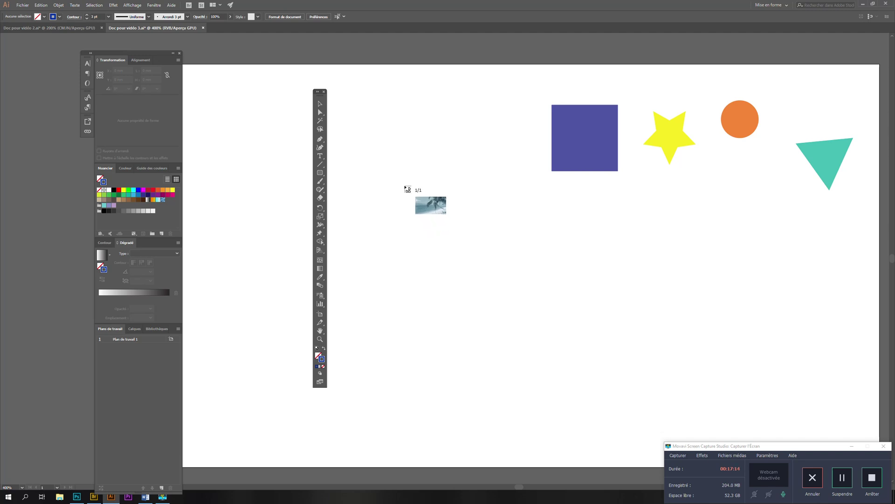
pyautogui.click(405, 188)
# Step: Scale the placed palm image down to about 123 × 69 mm and position it on the artboard
pyautogui.hotkey('ctrl', '-')
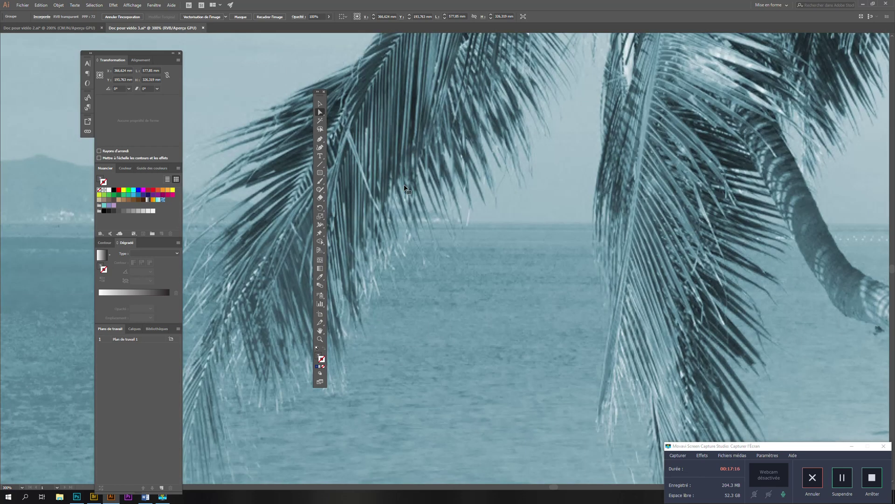
pyautogui.hotkey('ctrl', '-')
pyautogui.hotkey('ctrl', '-')
pyautogui.hotkey('ctrl', '-')
pyautogui.hotkey('ctrl', '-')
pyautogui.hotkey('ctrl', '-')
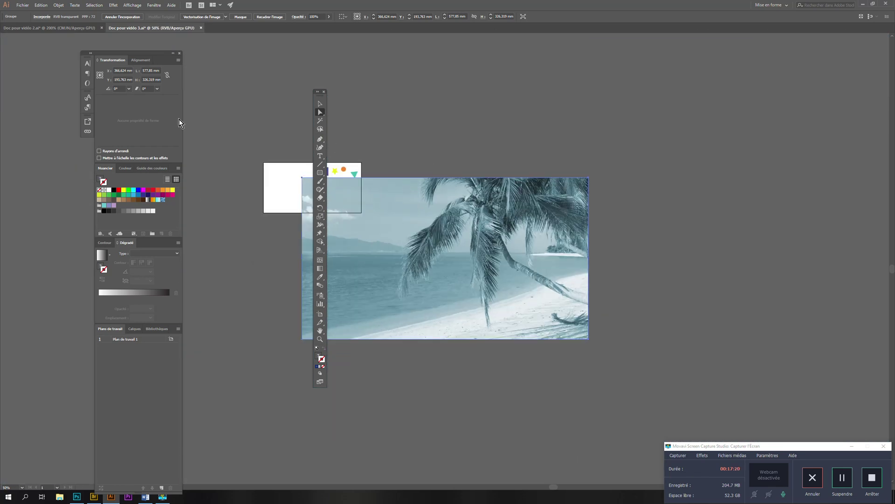
pyautogui.click(321, 103)
pyautogui.moveTo(301, 177); pyautogui.dragTo(503, 290)
pyautogui.moveTo(550, 316); pyautogui.dragTo(426, 245)
pyautogui.moveTo(378, 221); pyautogui.dragTo(394, 235)
pyautogui.moveTo(436, 264); pyautogui.dragTo(304, 201)
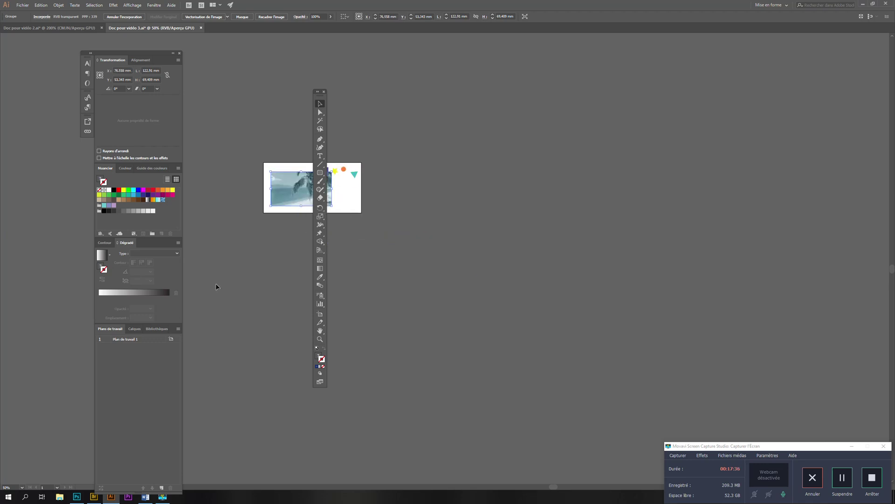
# Step: Move the floating tools palette off the palm image so the picture is unobstructed
pyautogui.click(320, 339)
pyautogui.click(345, 196)
pyautogui.click(395, 250)
pyautogui.click(419, 252)
pyautogui.click(461, 249)
pyautogui.click(464, 247)
pyautogui.moveTo(446, 262); pyautogui.dragTo(573, 209)
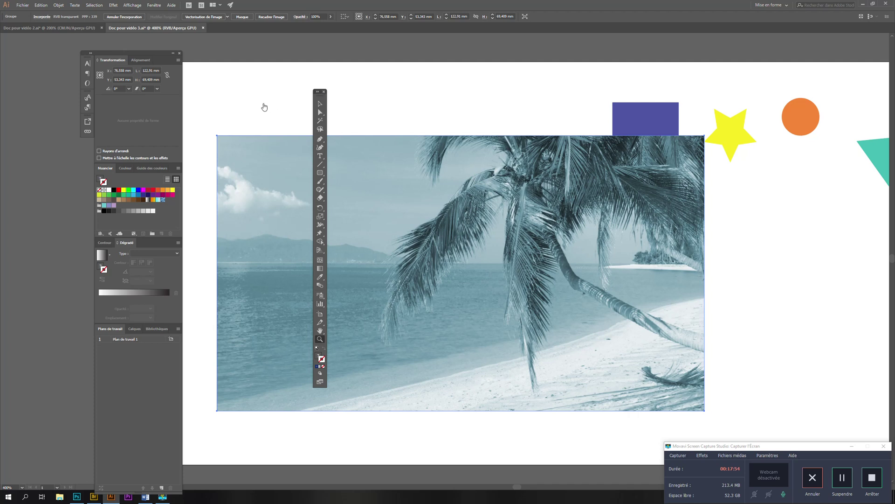
pyautogui.moveTo(321, 92); pyautogui.dragTo(191, 102)
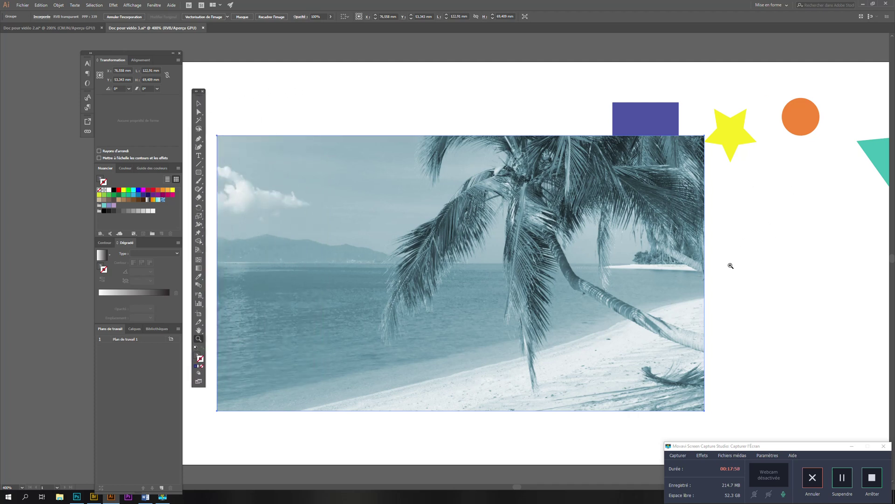
# Step: Move the yellow star onto the palm image and enlarge it to about 41 × 41 mm
pyautogui.click(197, 104)
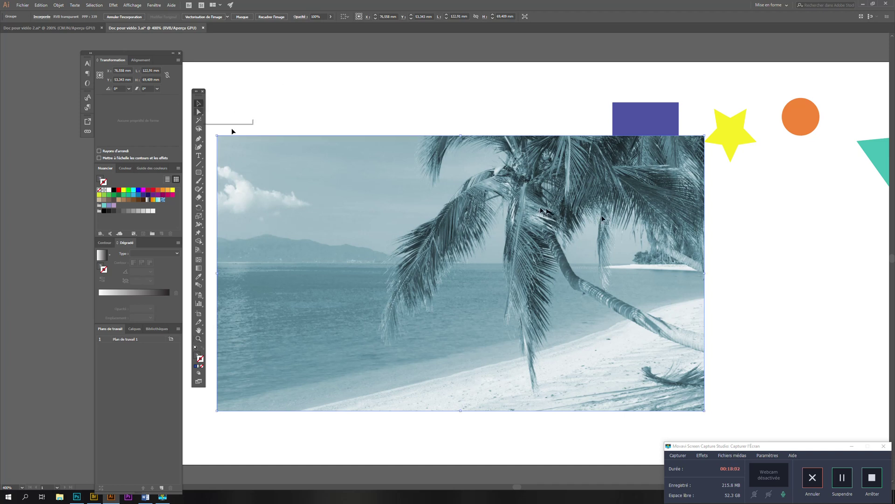
pyautogui.moveTo(718, 136); pyautogui.dragTo(416, 241)
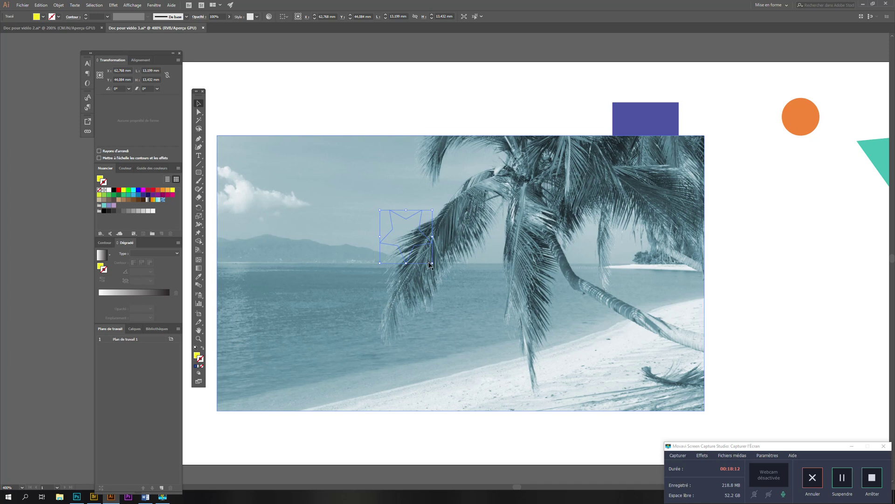
pyautogui.moveTo(433, 264); pyautogui.dragTo(588, 375)
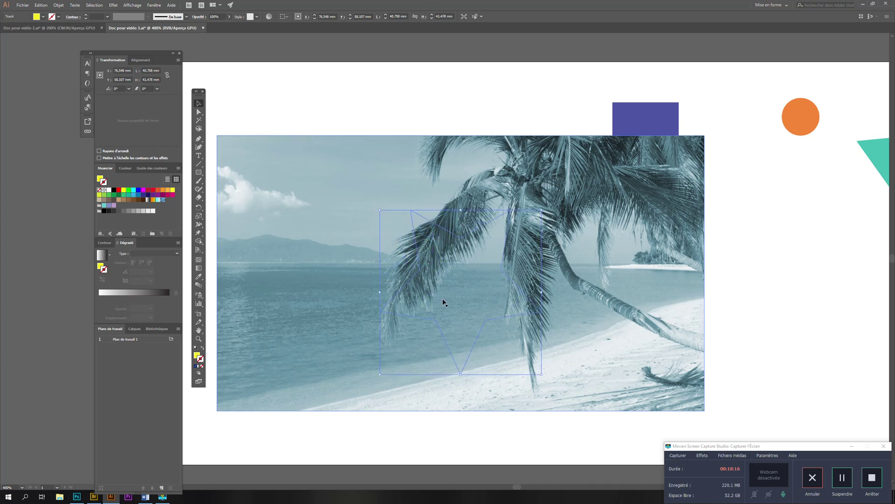
# Step: Bring the enlarged star to the front of the stacking order, above the palm image
pyautogui.rightClick(441, 272)
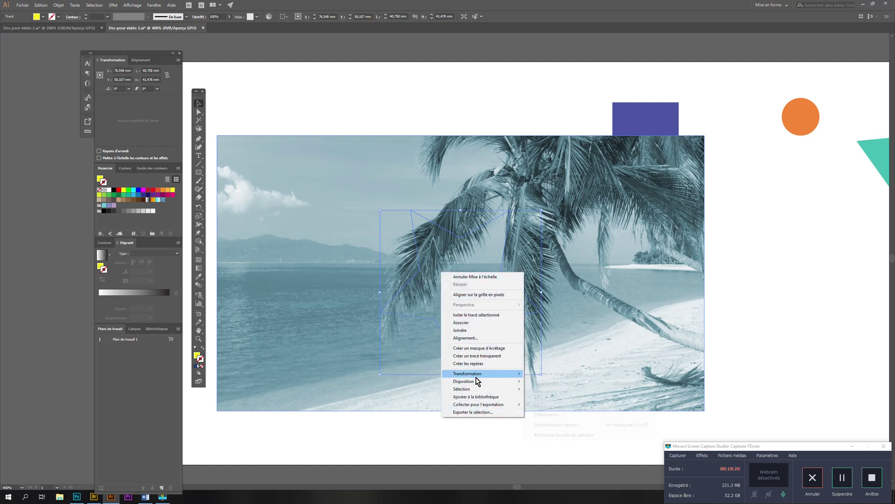
pyautogui.moveTo(475, 383)
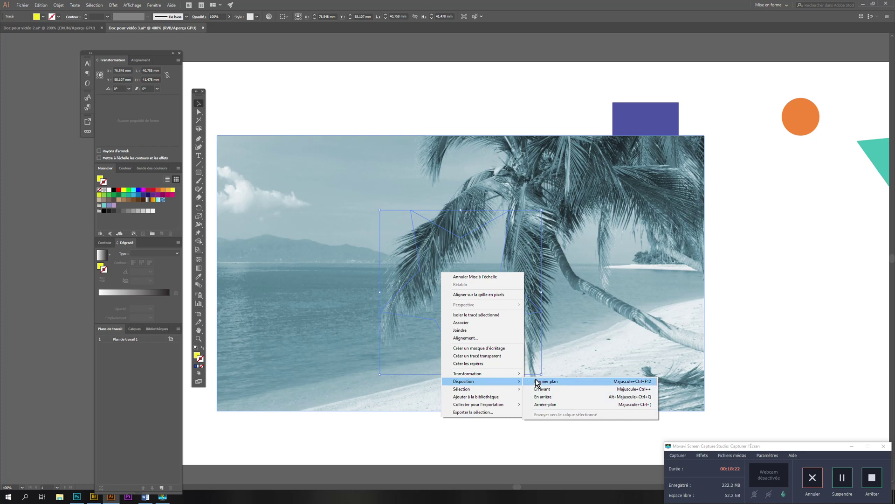
pyautogui.click(540, 385)
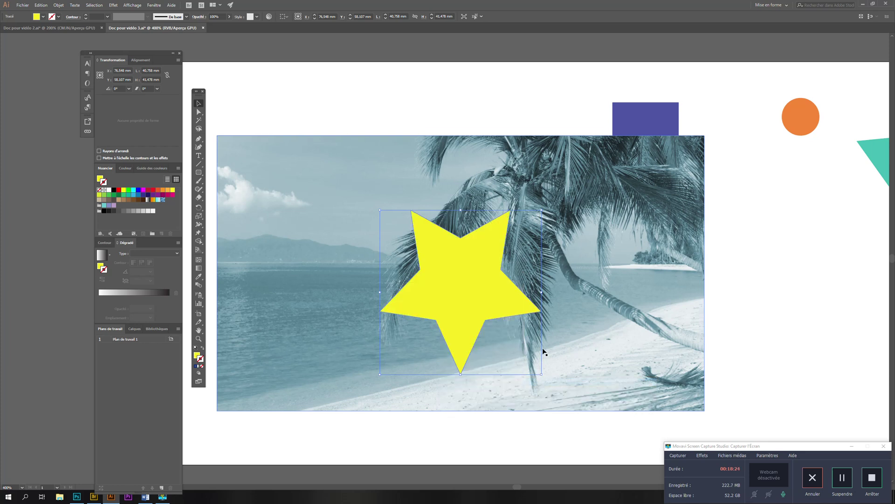
pyautogui.click(448, 86)
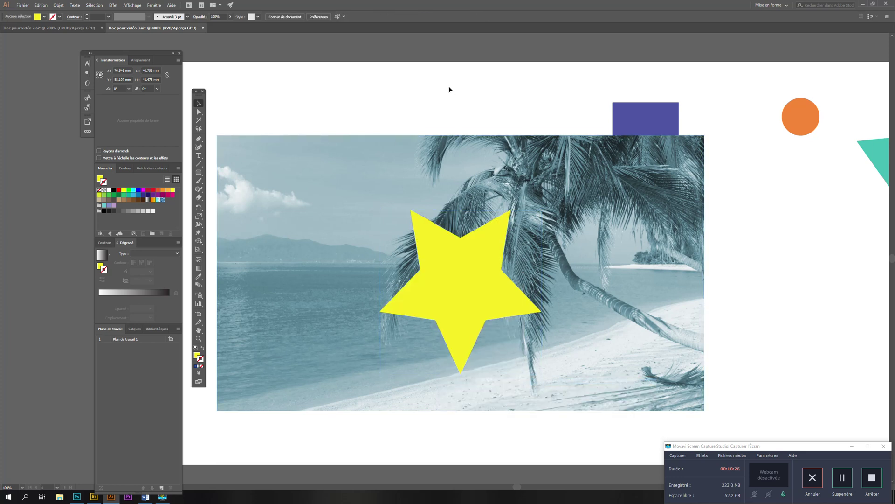
# Step: Select the star together with the palm image and create a clipping mask from them
pyautogui.click(496, 300)
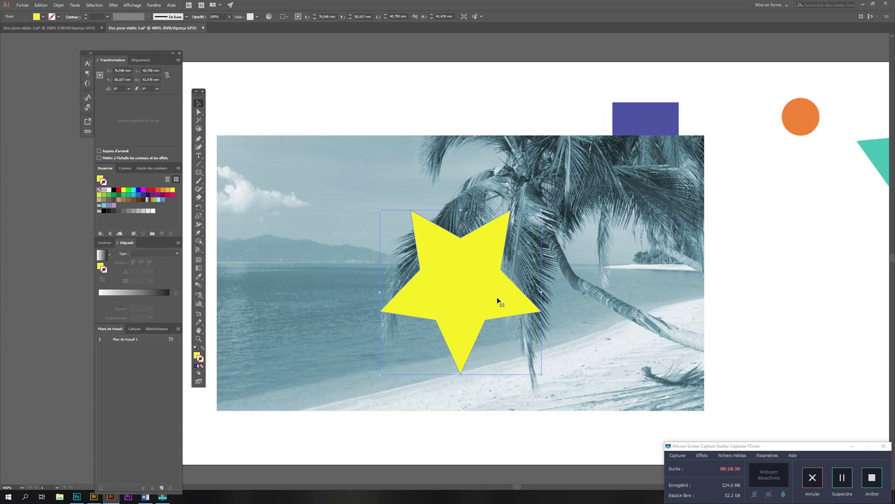
pyautogui.keyDown('shift'); pyautogui.click(310, 195); pyautogui.keyUp('shift')
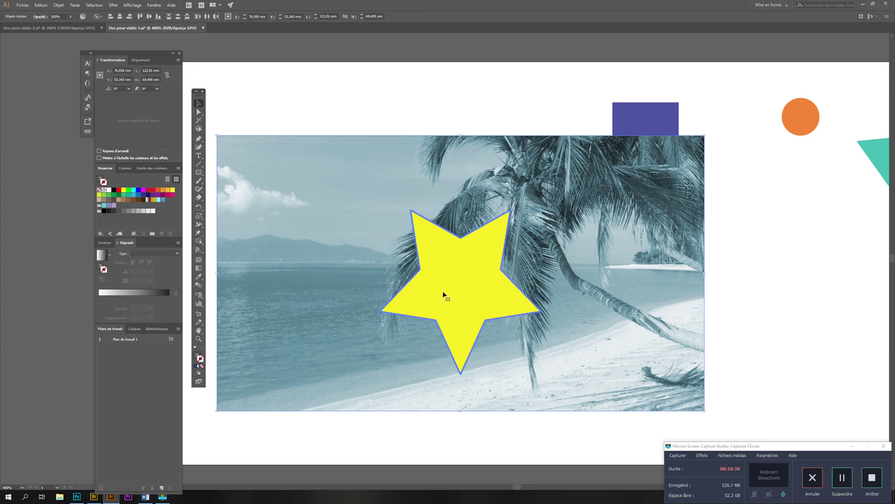
pyautogui.click(199, 112)
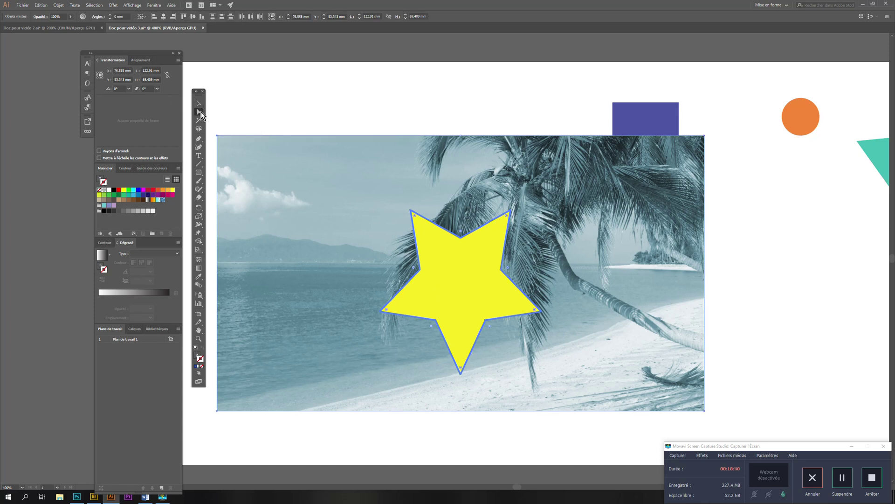
pyautogui.click(199, 103)
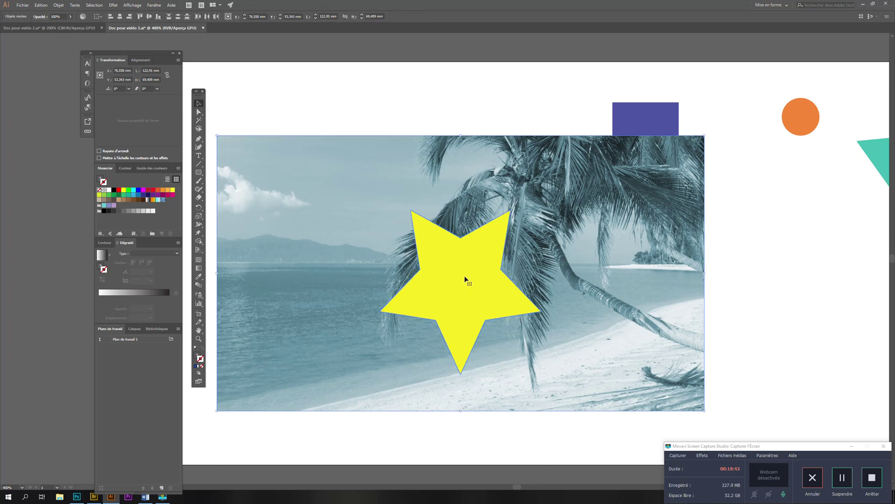
pyautogui.click(370, 240)
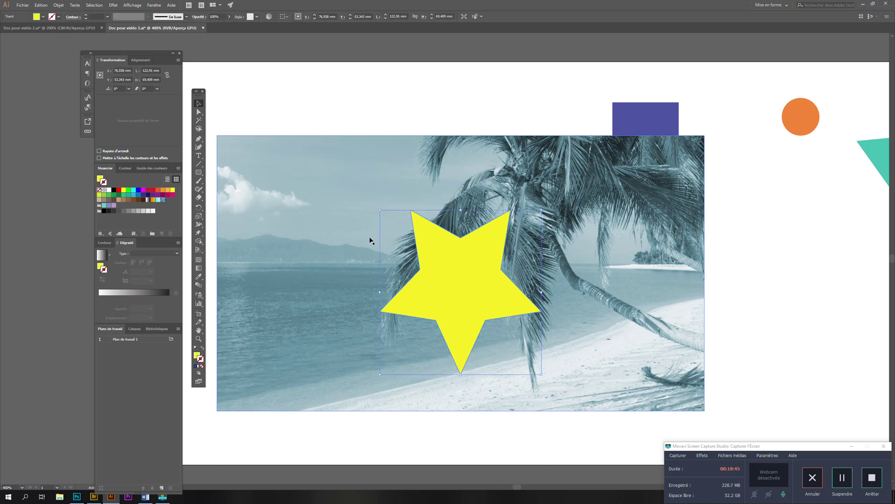
pyautogui.keyDown('shift'); pyautogui.click(301, 188); pyautogui.keyUp('shift')
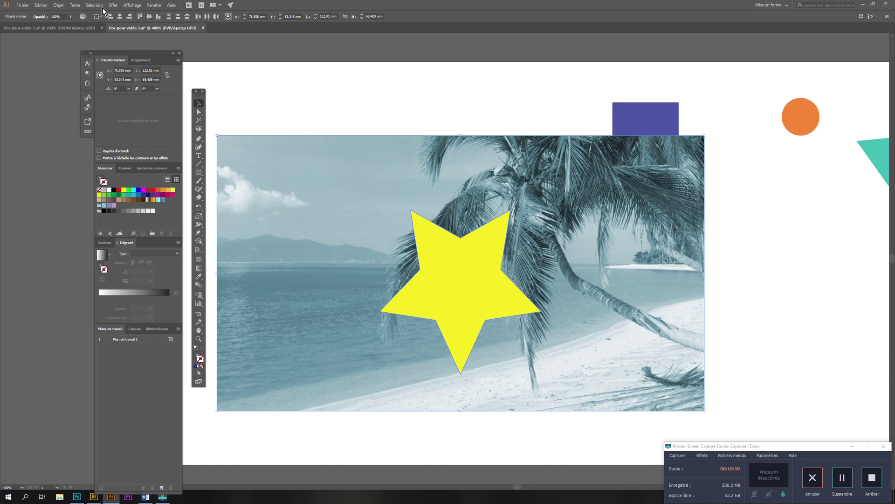
pyautogui.click(60, 5)
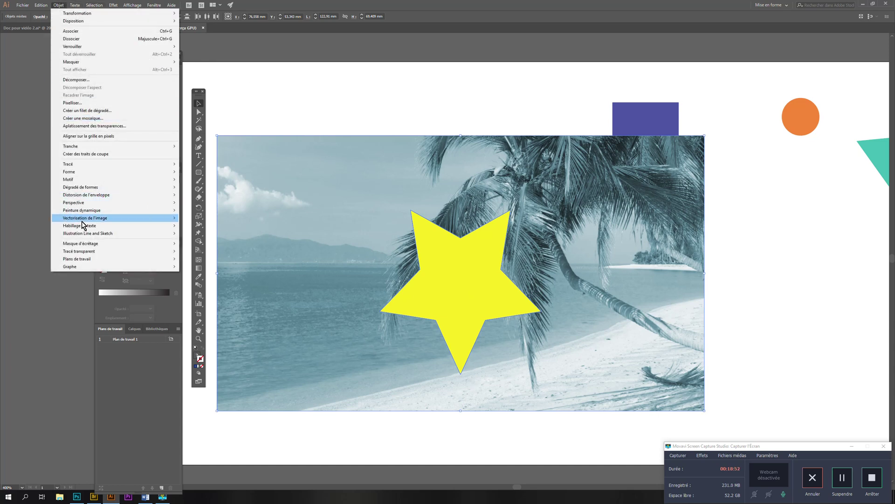
pyautogui.moveTo(84, 245)
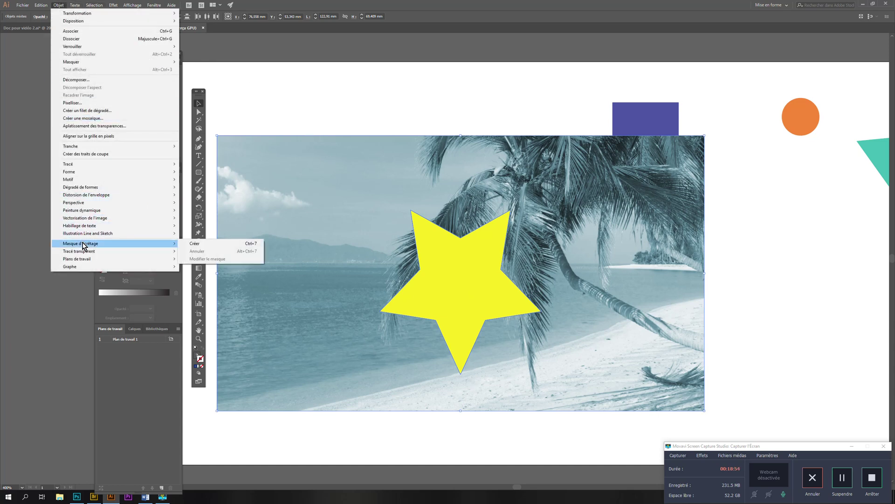
pyautogui.click(195, 243)
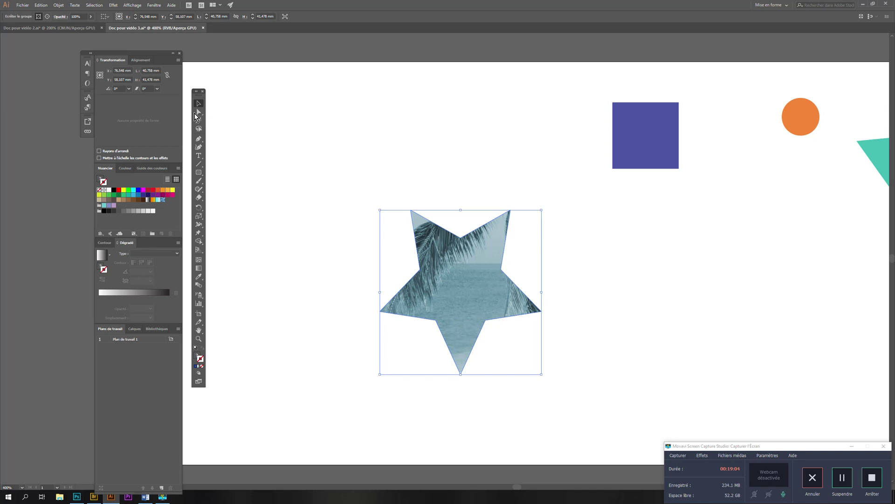
pyautogui.click(226, 121)
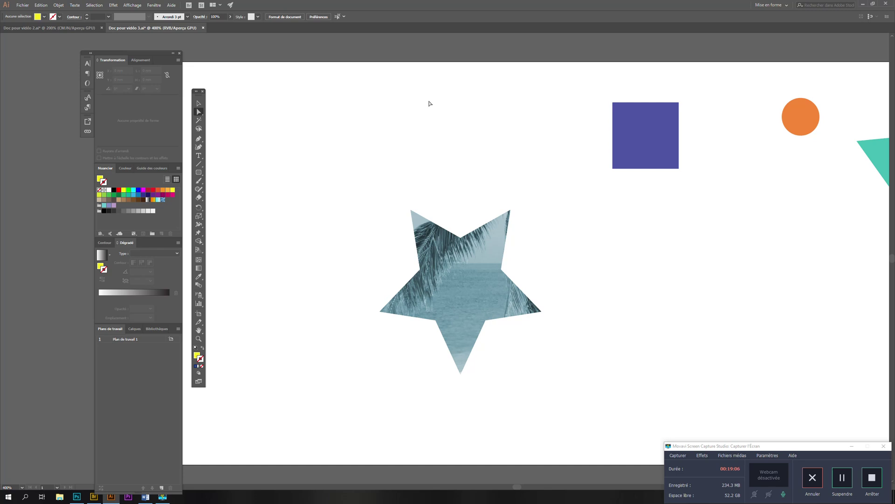
# Step: Move the whole clipped star up and to the left on the artboard, and deselect it
pyautogui.click(199, 105)
pyautogui.moveTo(462, 279); pyautogui.dragTo(396, 227)
pyautogui.click(400, 99)
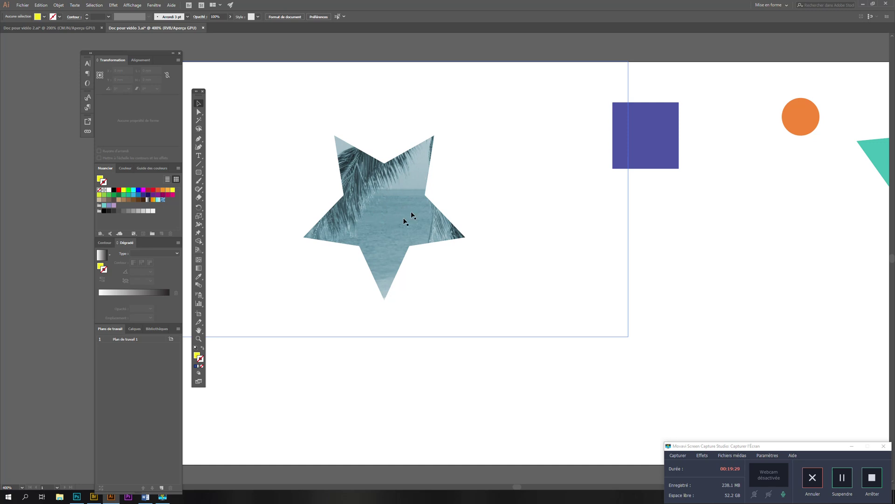
# Step: Reposition only the palm image inside the star mask so a palm frond fills the shape
pyautogui.click(200, 111)
pyautogui.moveTo(395, 220)
pyautogui.mouseDown()
pyautogui.moveTo(409, 234)
pyautogui.moveTo(401, 219)
pyautogui.moveTo(366, 215)
pyautogui.moveTo(382, 231)
pyautogui.moveTo(399, 230)
pyautogui.moveTo(400, 206)
pyautogui.mouseUp()
pyautogui.moveTo(402, 237)
pyautogui.mouseDown()
pyautogui.moveTo(396, 205)
pyautogui.moveTo(406, 231)
pyautogui.mouseUp()
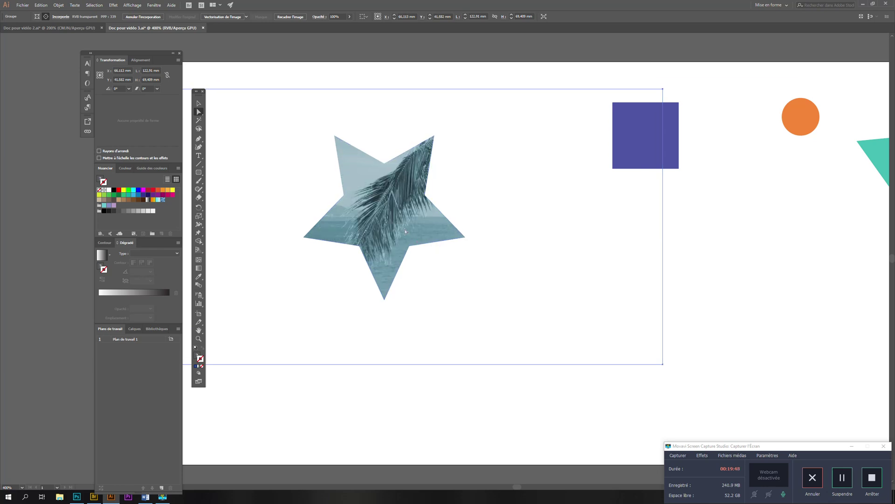
pyautogui.hotkey('ctrl', '-')
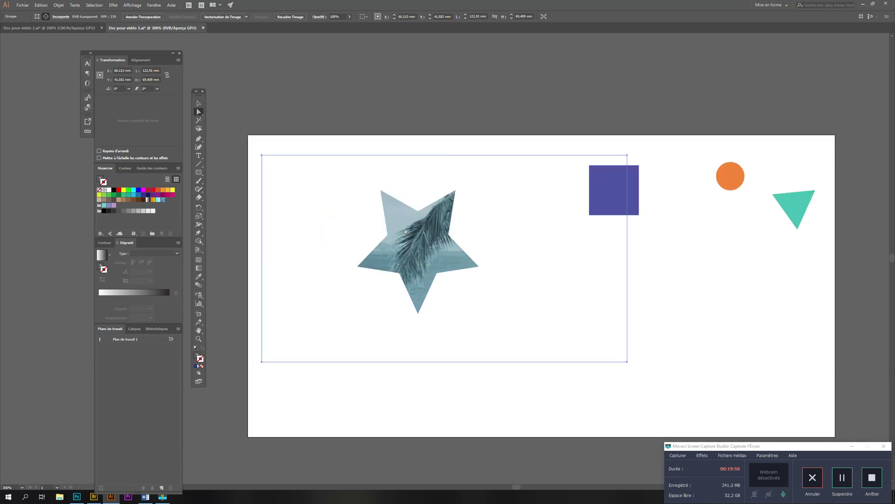
pyautogui.moveTo(405, 230)
pyautogui.mouseDown()
pyautogui.moveTo(392, 213)
pyautogui.moveTo(392, 238)
pyautogui.moveTo(405, 232)
pyautogui.mouseUp()
# Step: Undo the mask edits, the clipping mask and the star's reordering, enlargement and move, back to the separate star and image
pyautogui.hotkey('ctrl', 'z')
pyautogui.hotkey('ctrl', 'z')
pyautogui.hotkey('ctrl', 'shift', 'z')
pyautogui.hotkey('ctrl', 'z')
pyautogui.hotkey('ctrl', 'z')
pyautogui.hotkey('ctrl', 'z')
pyautogui.hotkey('ctrl', 'z')
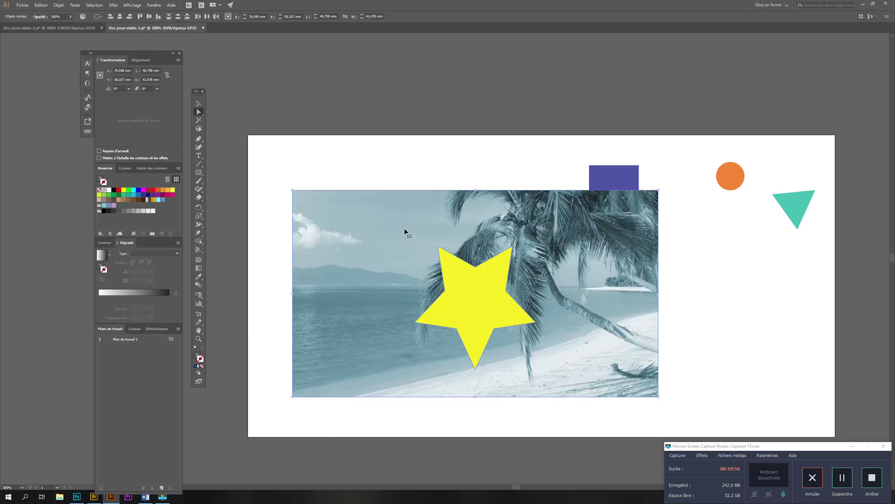
pyautogui.hotkey('ctrl', 'z')
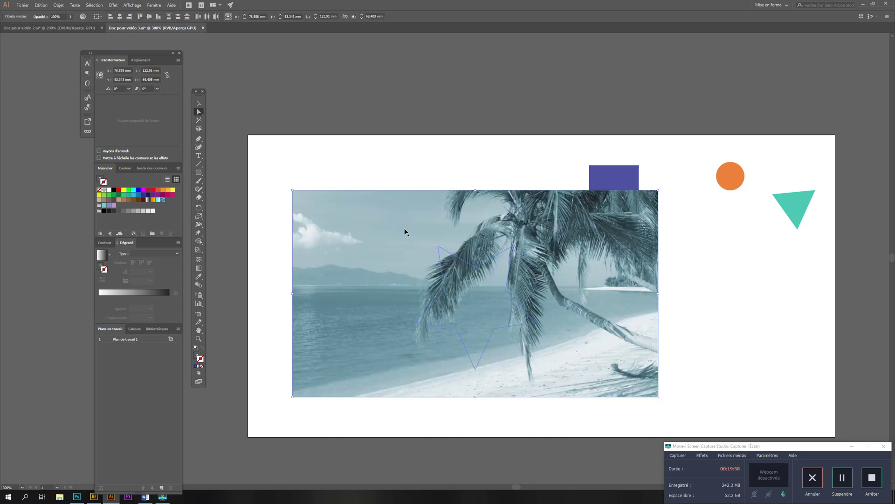
pyautogui.hotkey('ctrl', 'z')
pyautogui.hotkey('ctrl', 'z')
pyautogui.hotkey('ctrl', 'z')
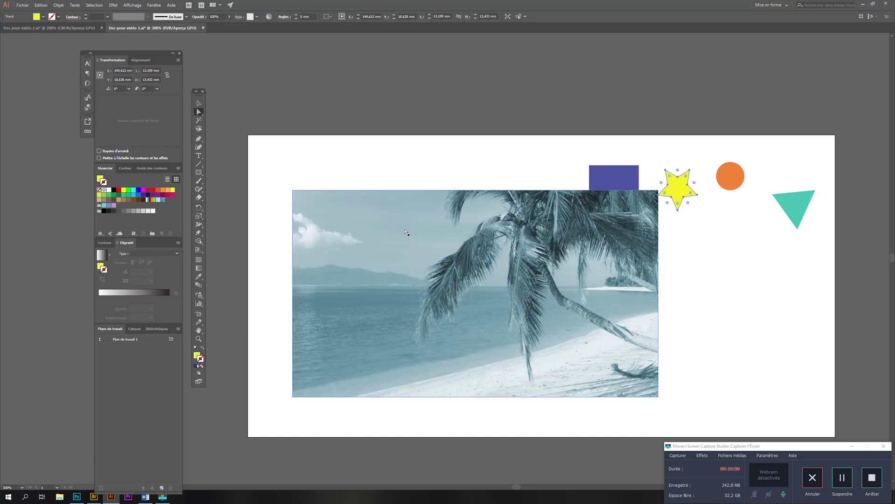
# Step: Move the palm image slightly down and spread the square, star, circle and triangle diagonally across its area
pyautogui.moveTo(526, 268); pyautogui.dragTo(534, 290)
pyautogui.moveTo(618, 184); pyautogui.dragTo(334, 244)
pyautogui.moveTo(679, 189); pyautogui.dragTo(418, 272)
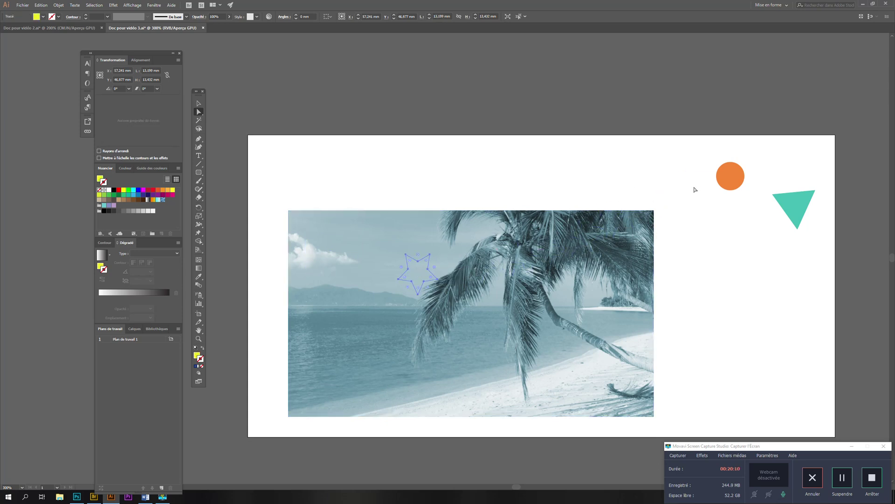
pyautogui.moveTo(730, 177); pyautogui.dragTo(496, 321)
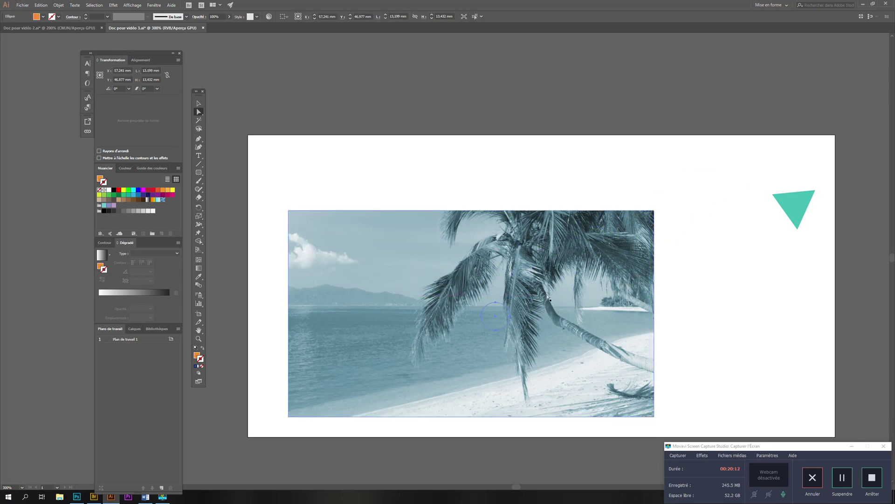
pyautogui.moveTo(794, 209); pyautogui.dragTo(568, 358)
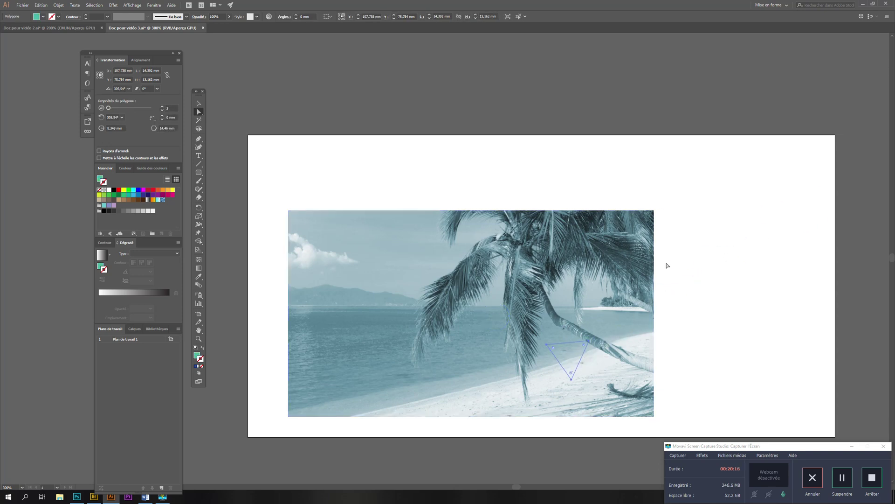
# Step: Switch to outline display and select the square, star, circle and triangle together
pyautogui.click(158, 5)
pyautogui.moveTo(143, 7)
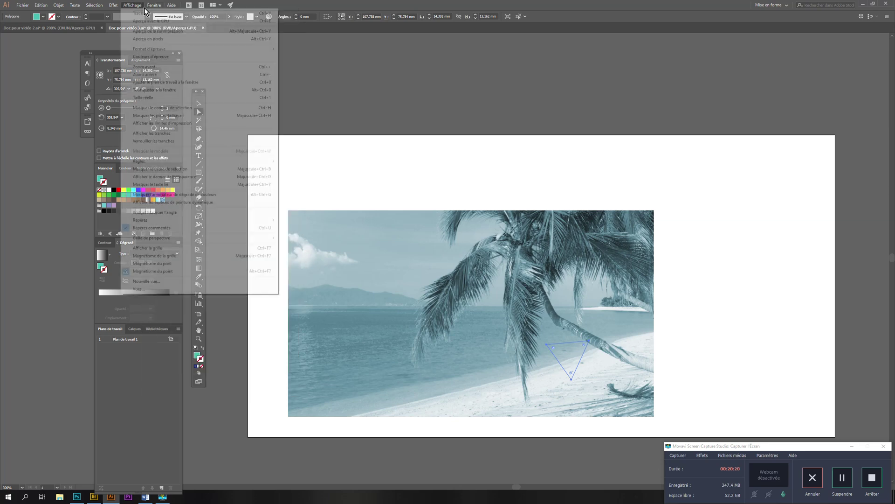
pyautogui.click(139, 13)
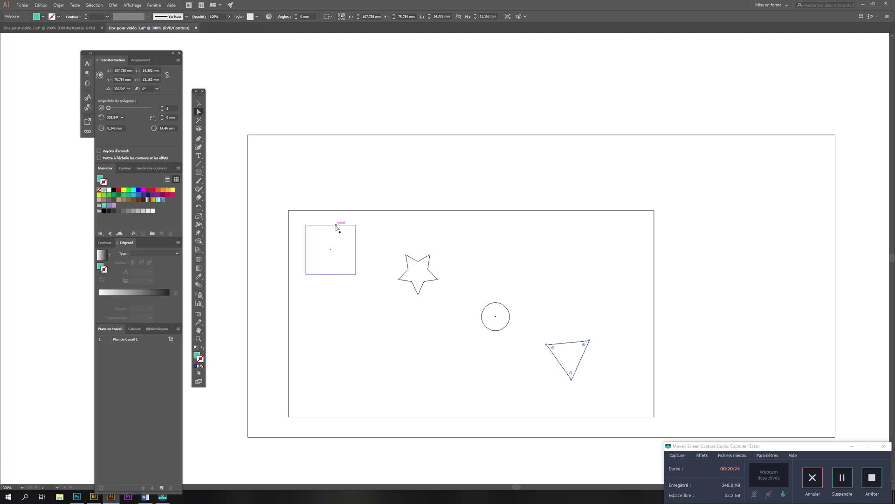
pyautogui.click(336, 227)
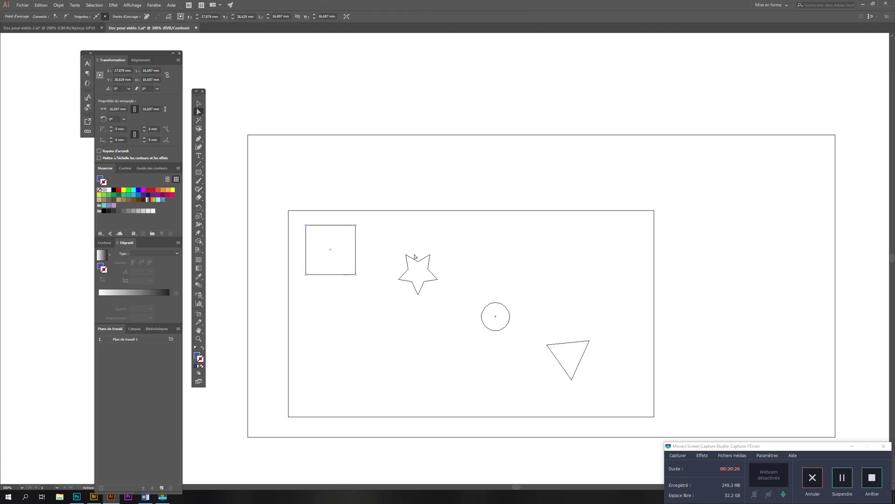
pyautogui.keyDown('shift'); pyautogui.click(425, 259); pyautogui.keyUp('shift')
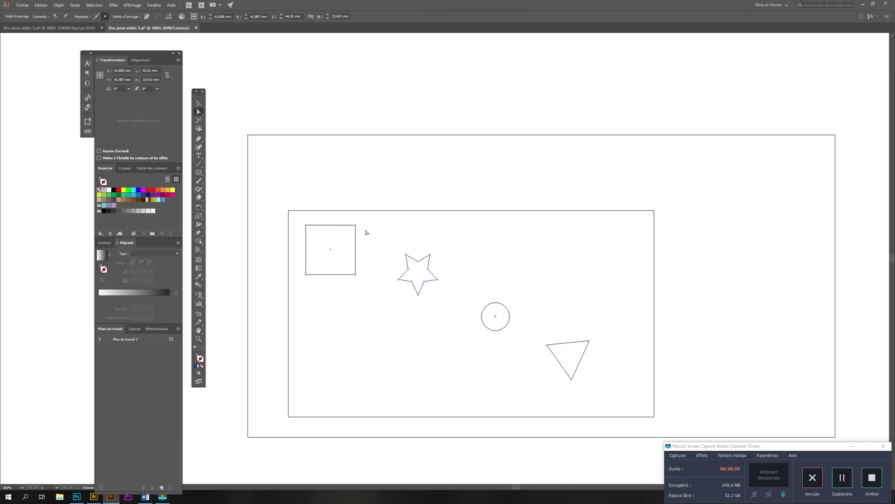
pyautogui.keyDown('shift'); pyautogui.click(504, 306); pyautogui.keyUp('shift')
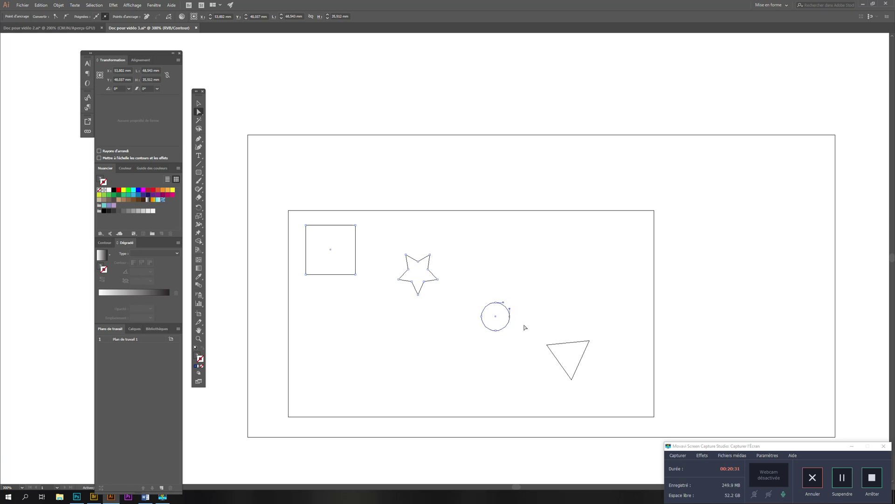
pyautogui.keyDown('shift'); pyautogui.click(564, 345); pyautogui.keyUp('shift')
# Step: Return to the GPU preview and bring the four selected shapes to the front of the palm image
pyautogui.click(139, 6)
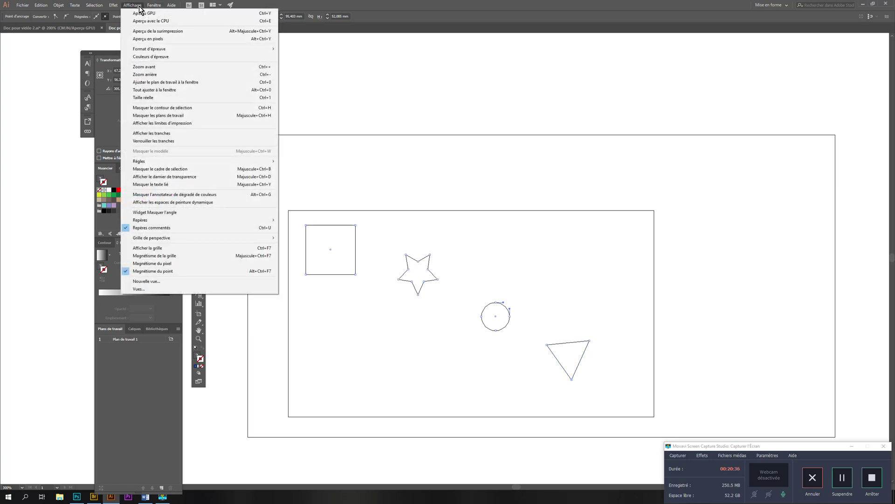
pyautogui.click(141, 13)
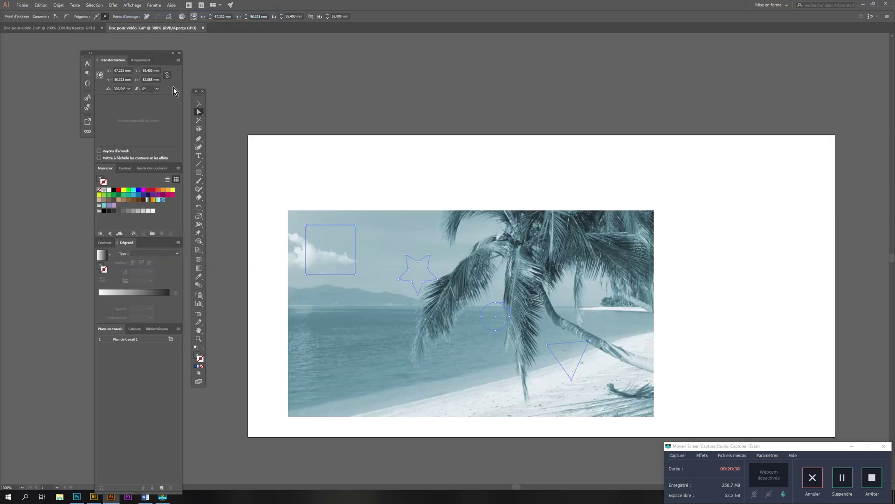
pyautogui.click(198, 106)
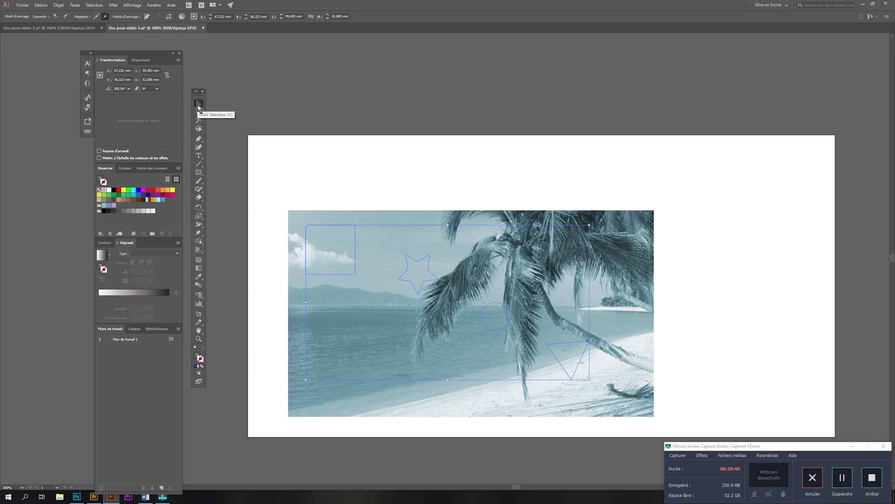
pyautogui.rightClick(350, 253)
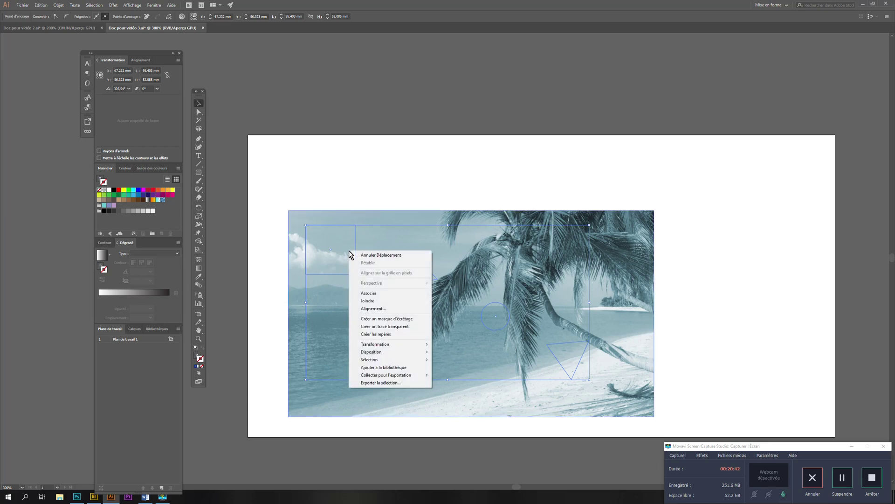
pyautogui.moveTo(381, 353)
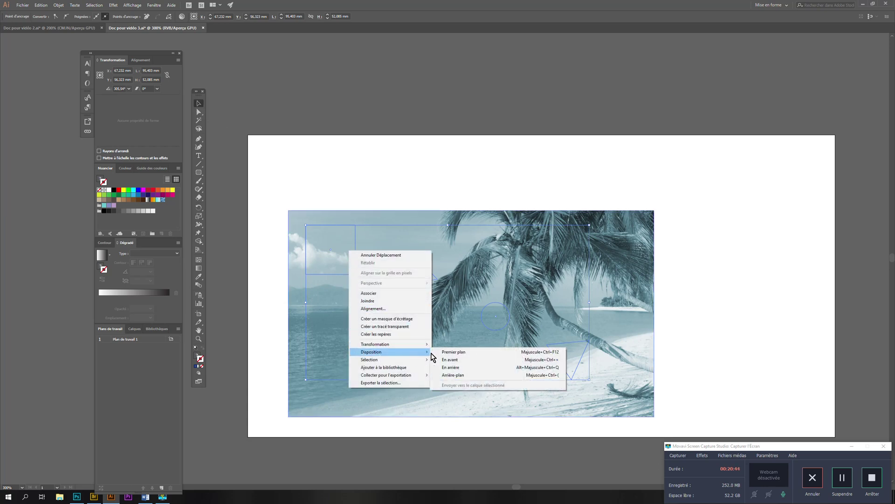
pyautogui.click(455, 354)
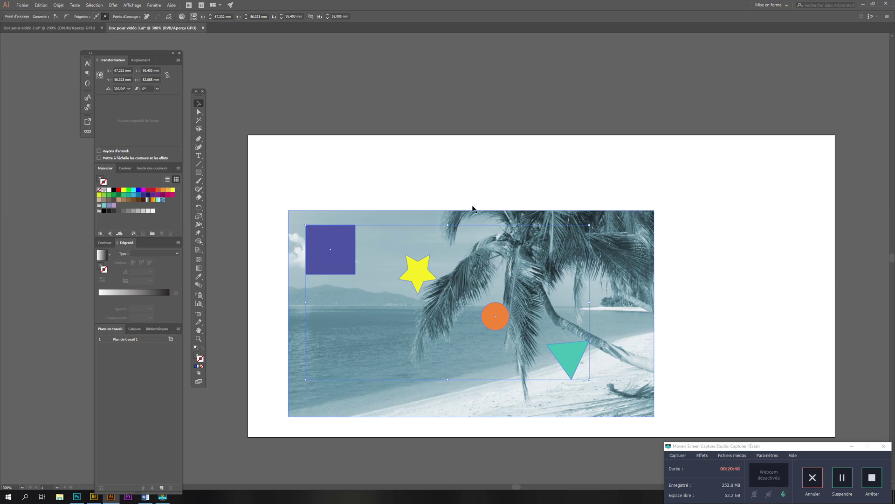
pyautogui.click(463, 157)
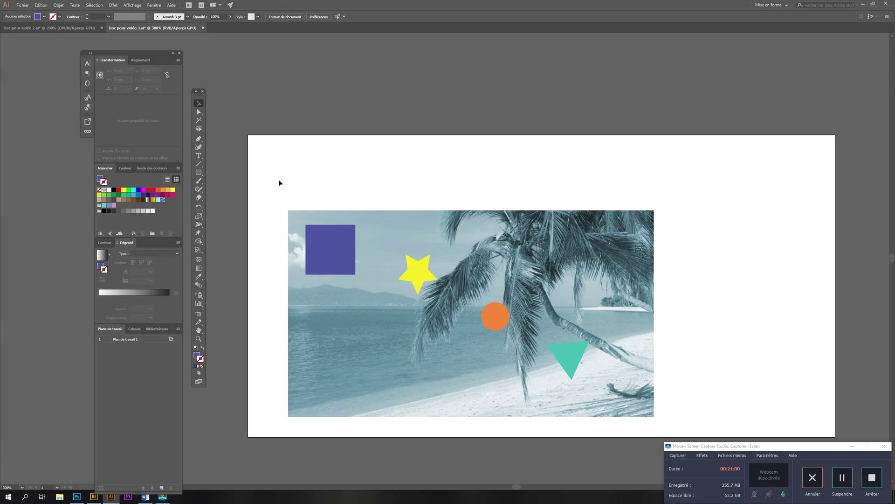
# Step: Try to create a clipping mask from the palm image and the four separate shapes, and redo bringing the shapes to the front
pyautogui.moveTo(275, 188); pyautogui.dragTo(481, 320)
pyautogui.moveTo(623, 395); pyautogui.dragTo(662, 424)
pyautogui.hotkey('ctrl', '7')
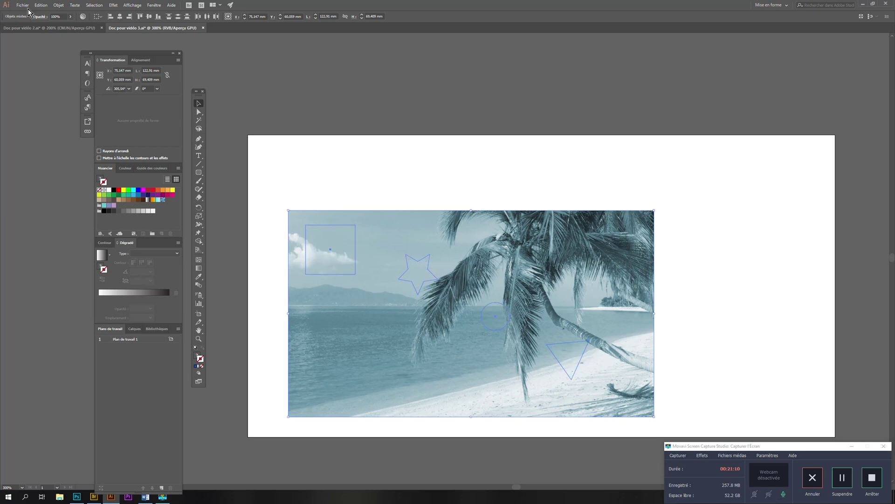
pyautogui.click(45, 6)
pyautogui.click(49, 21)
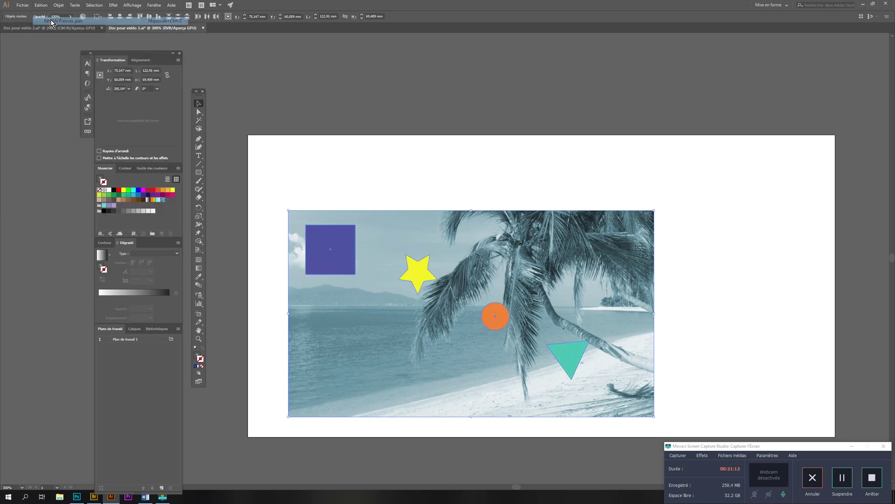
# Step: Select the square, star, circle and triangle and combine them into one compound path
pyautogui.click(338, 267)
pyautogui.keyDown('shift'); pyautogui.click(420, 276); pyautogui.keyUp('shift')
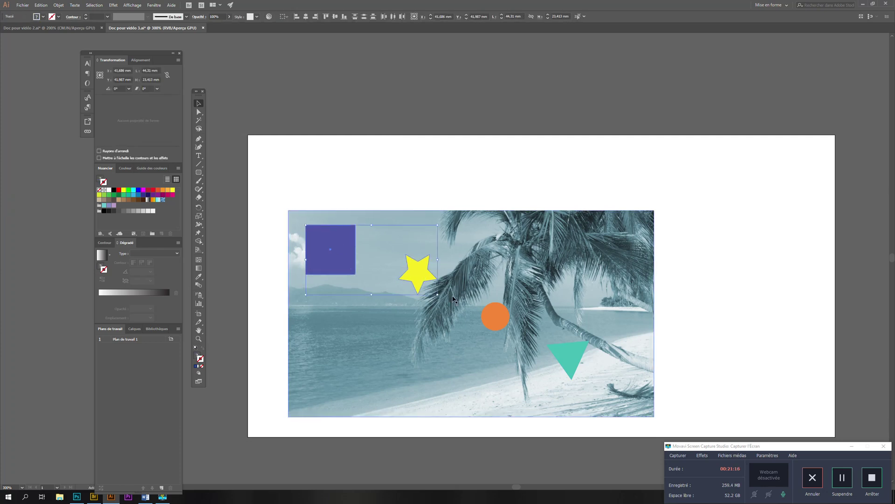
pyautogui.keyDown('shift'); pyautogui.click(492, 315); pyautogui.keyUp('shift')
pyautogui.keyDown('shift'); pyautogui.click(569, 360); pyautogui.keyUp('shift')
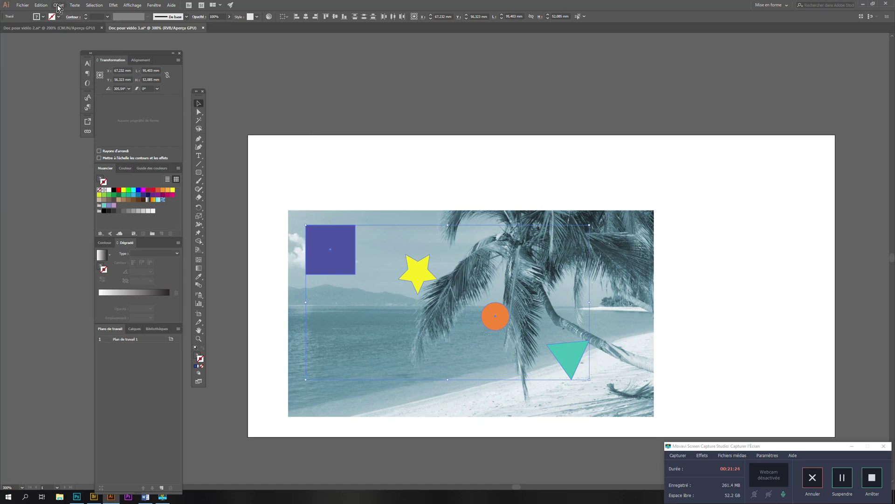
pyautogui.click(75, 6)
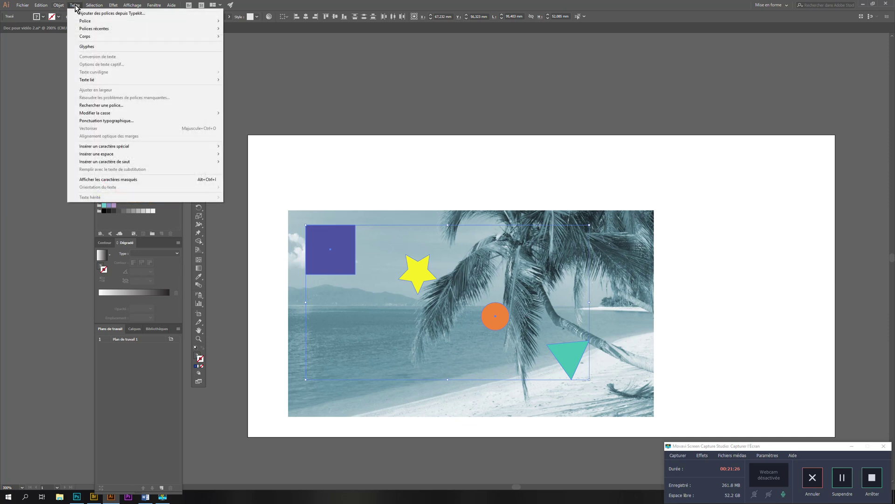
pyautogui.moveTo(59, 5)
pyautogui.moveTo(78, 252)
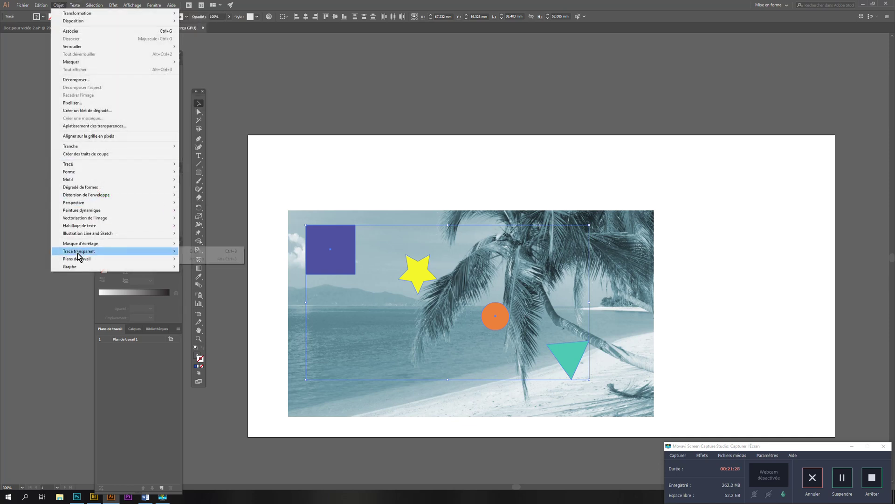
pyautogui.click(187, 251)
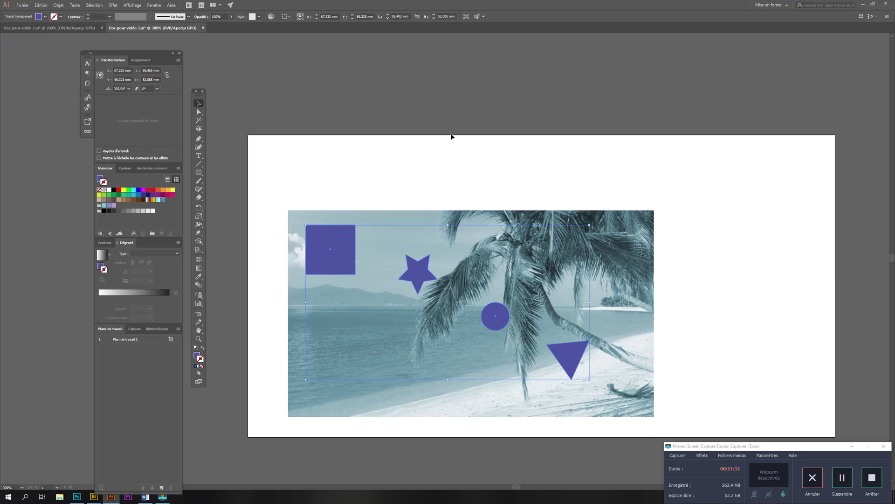
pyautogui.click(450, 168)
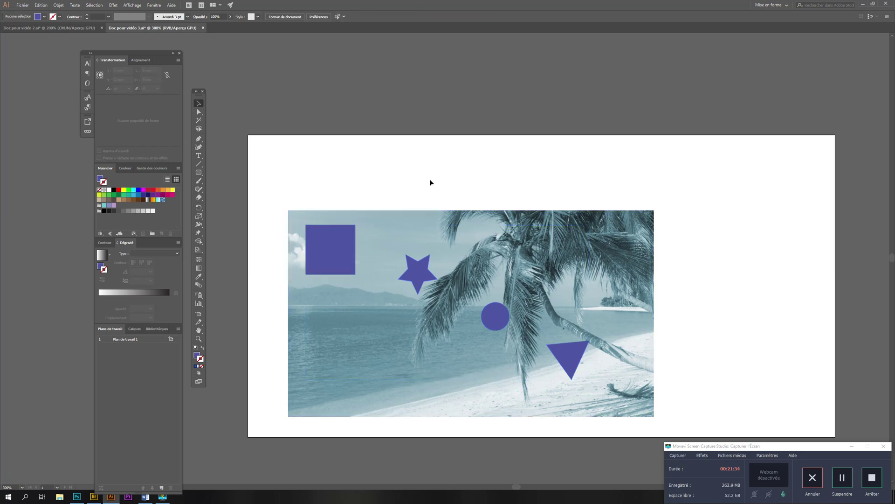
# Step: Create a clipping mask from the compound path and the palm image, and deselect the result
pyautogui.click(354, 243)
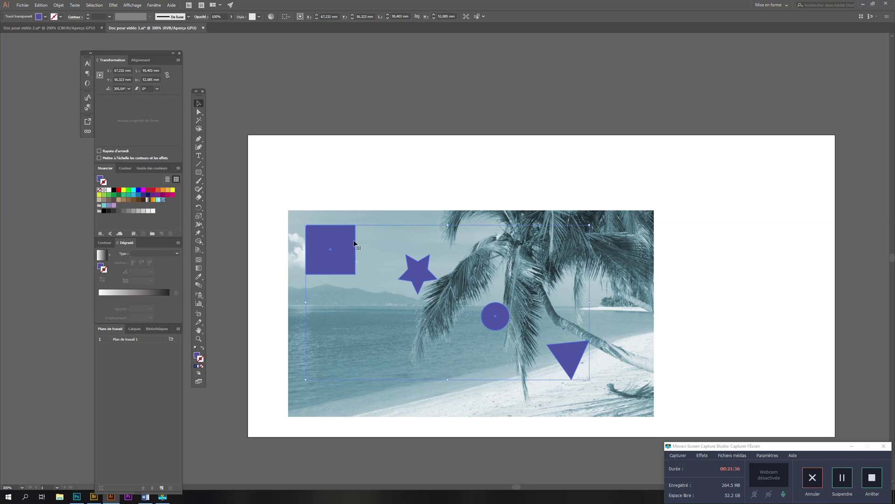
pyautogui.keyDown('shift'); pyautogui.click(310, 221); pyautogui.keyUp('shift')
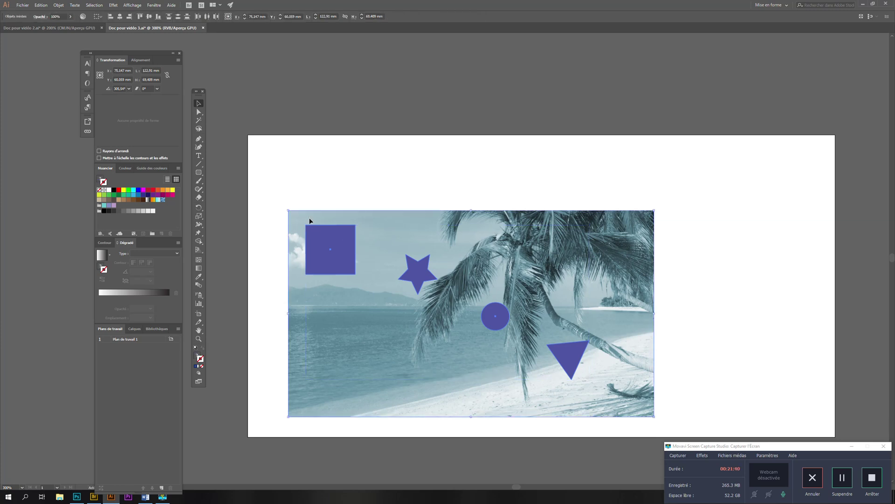
pyautogui.click(57, 6)
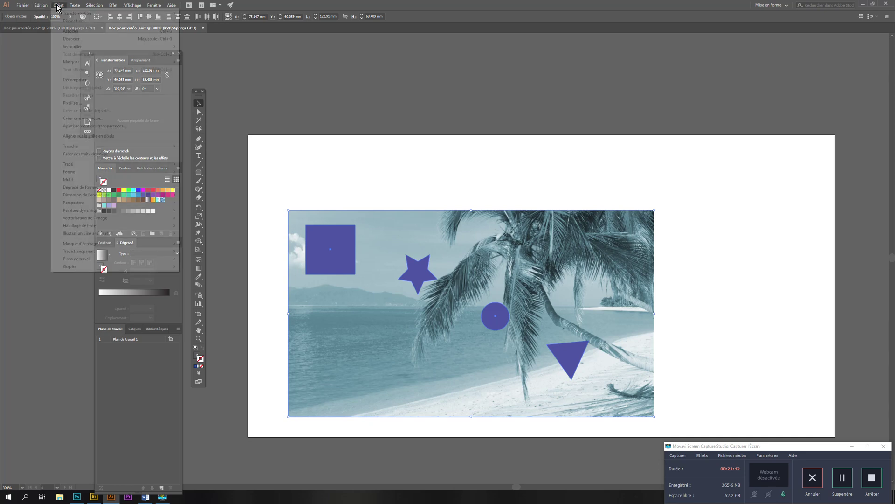
pyautogui.moveTo(84, 244)
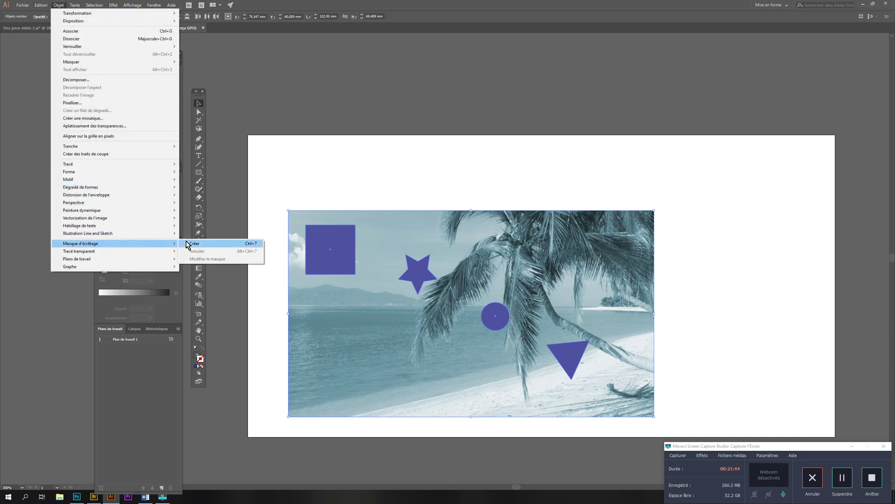
pyautogui.click(187, 243)
pyautogui.click(504, 147)
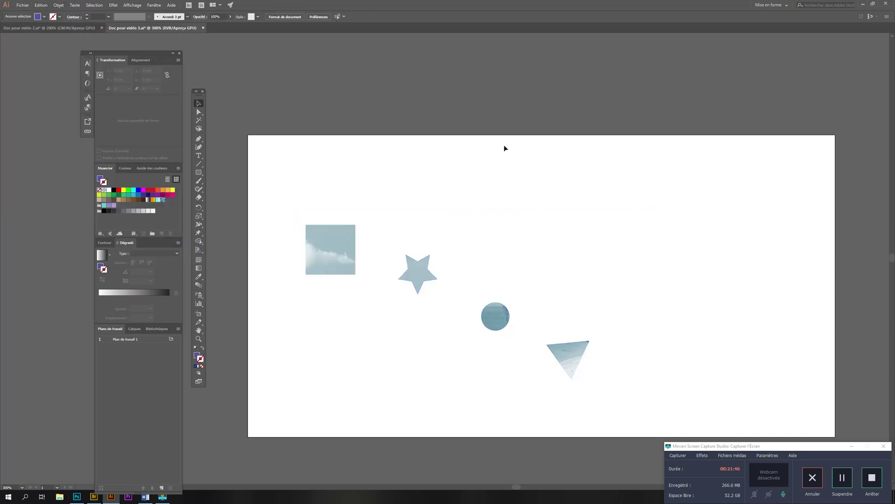